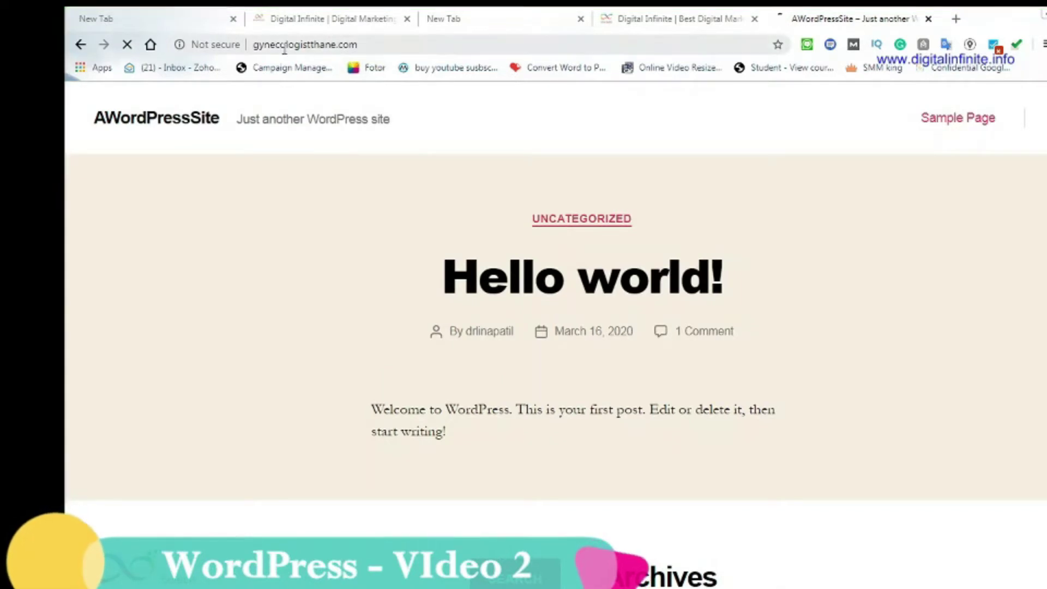
Go to the site's /wp-admin login page, fixing the address from /admin
scroll(727, 503, "down", 8)
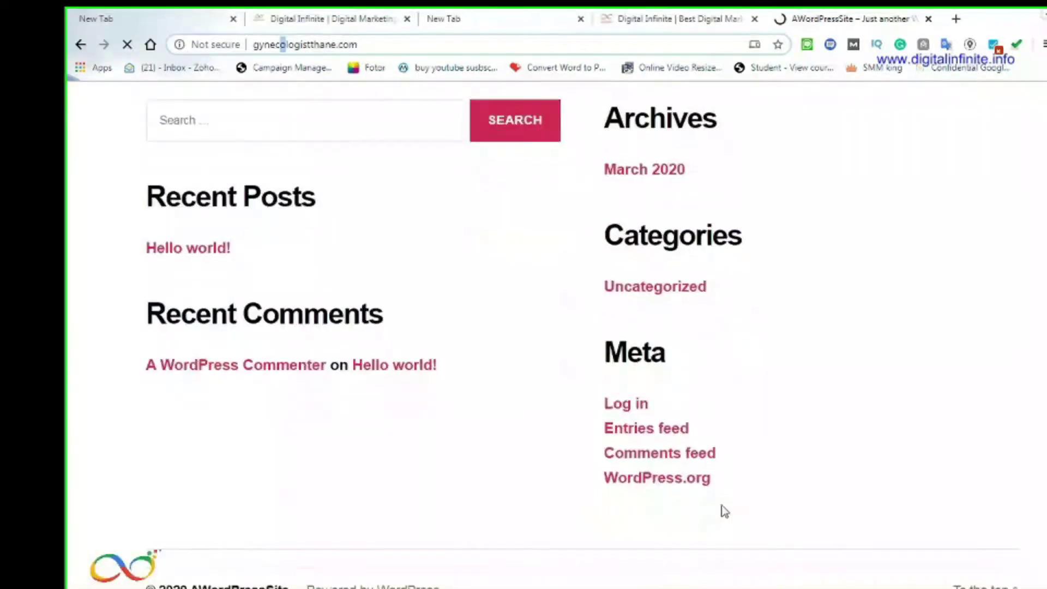
scroll(703, 489, "up", 8)
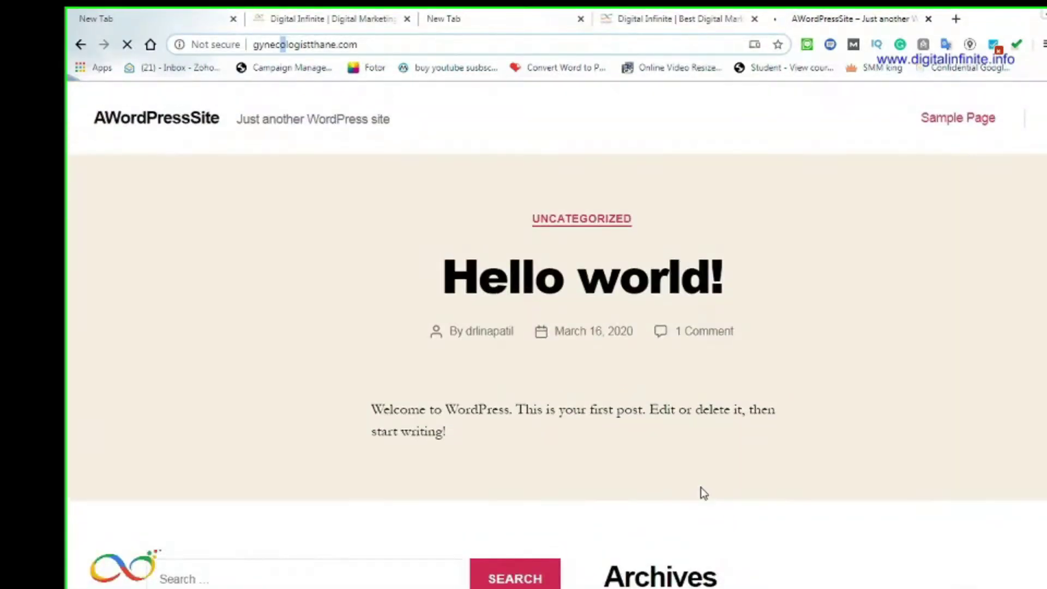
left_click(368, 45)
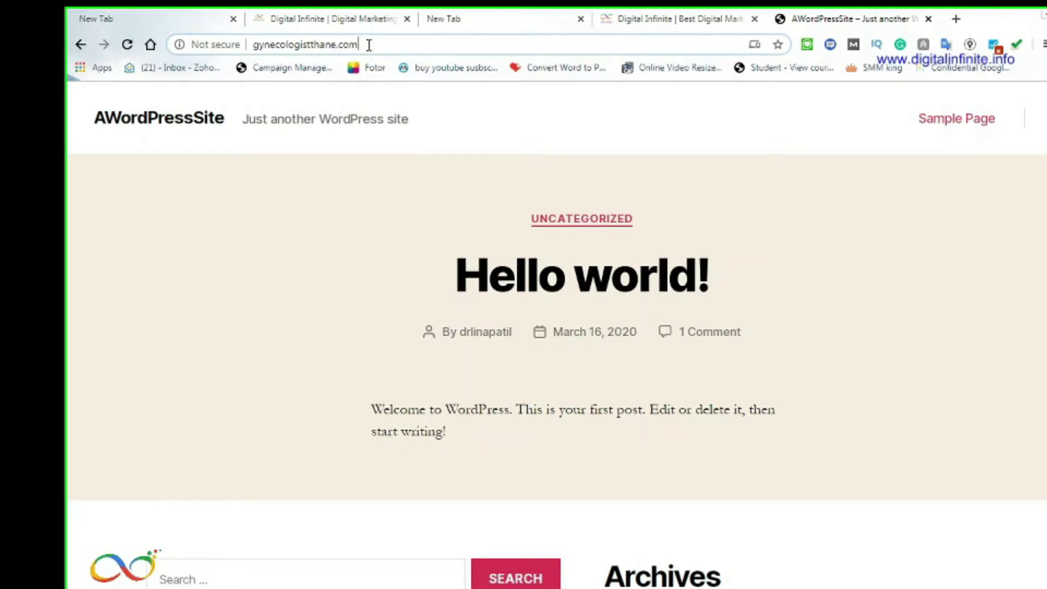
type("/admin")
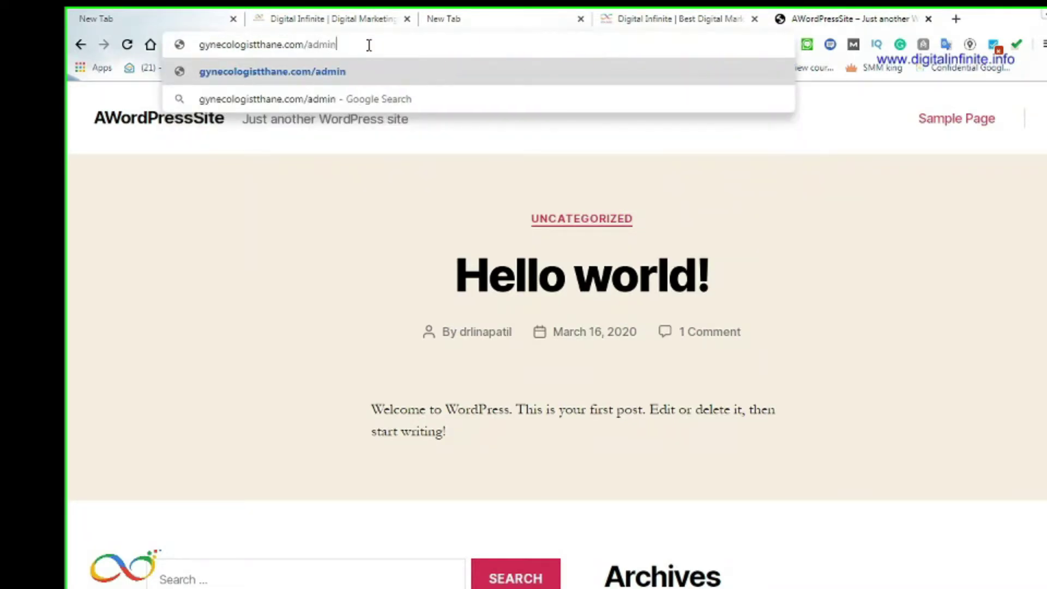
key("Return")
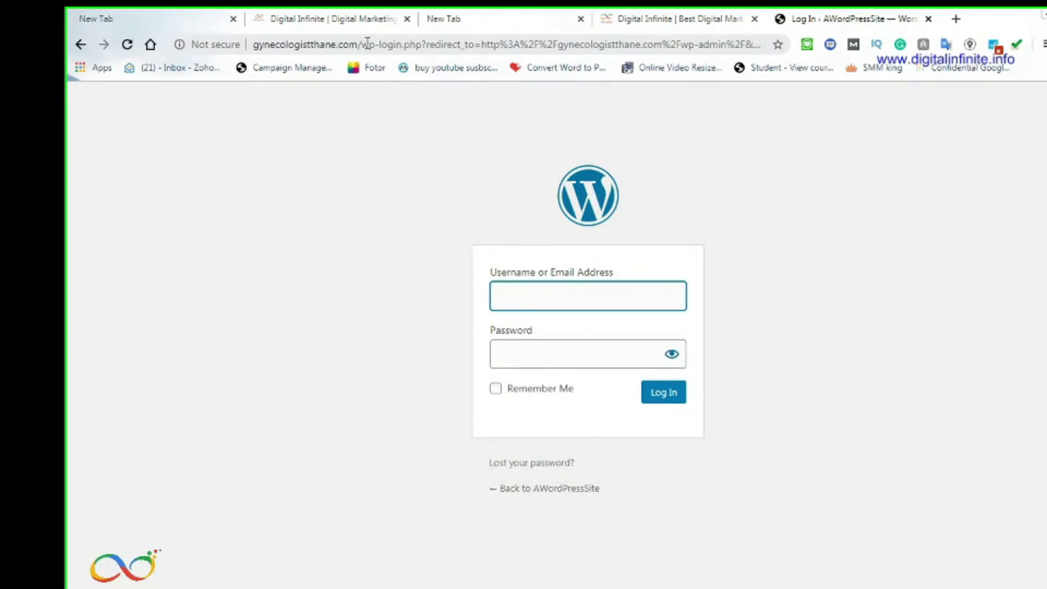
left_click(366, 45)
double_click(366, 45)
left_click(365, 46)
left_click_drag(362, 44, 741, 45)
type("wp")
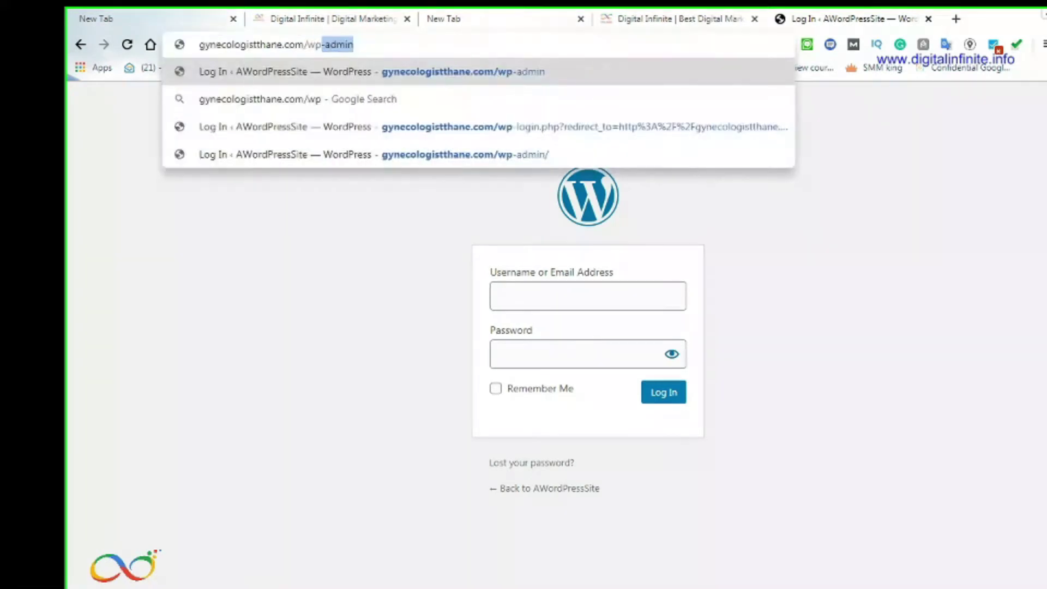
type("-admin")
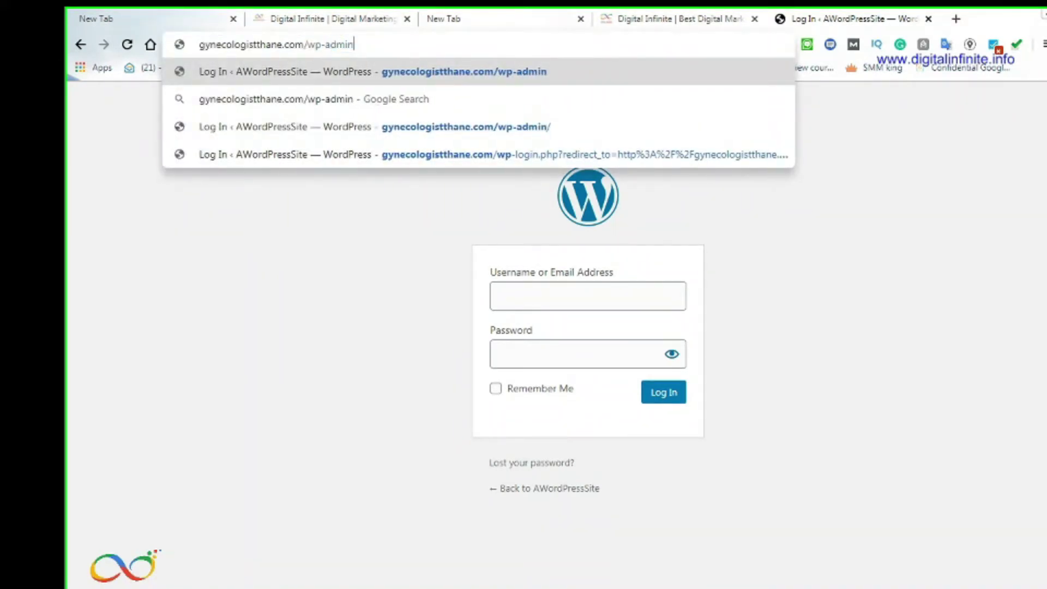
key("Return")
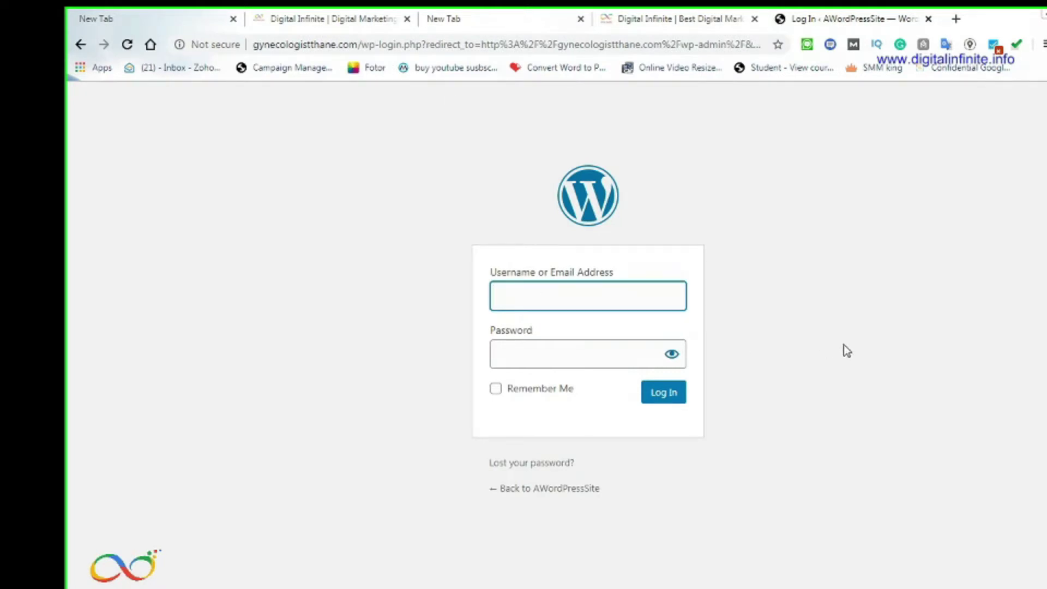
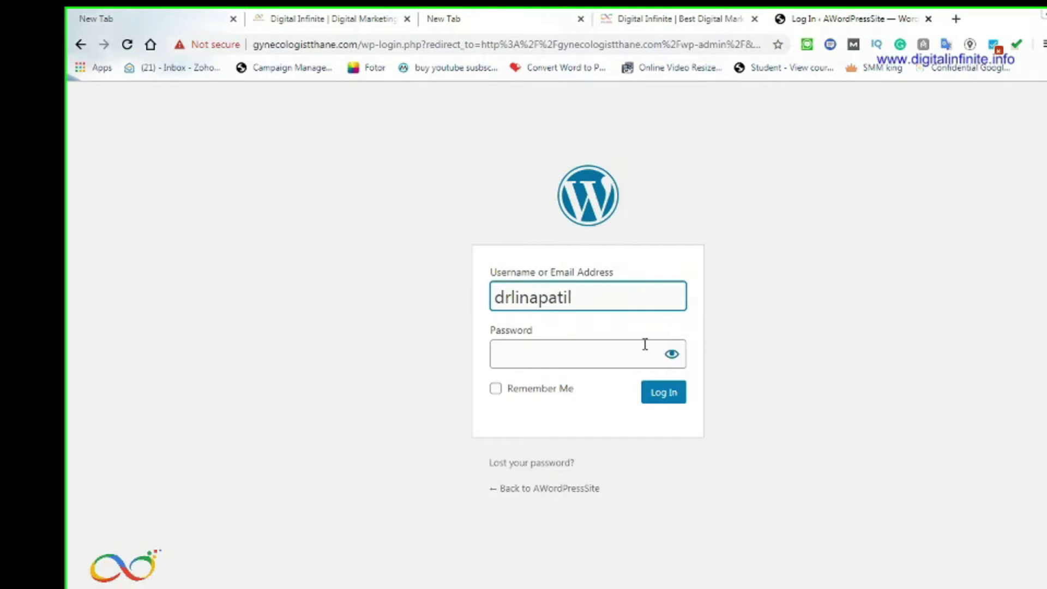
Log in with the owner's username and password, with Remember Me ticked
left_click(546, 356)
type("********")
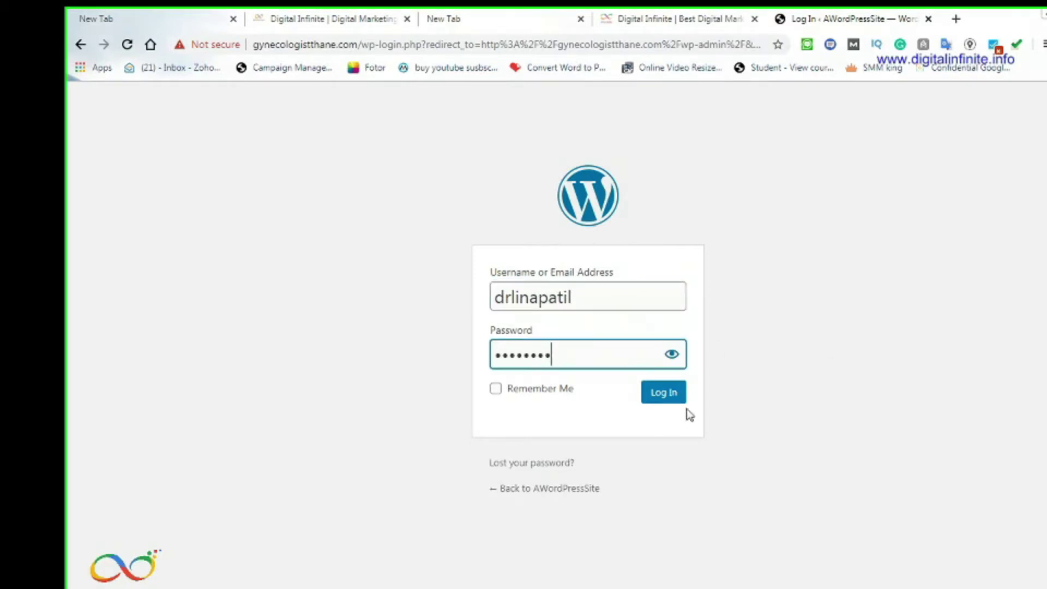
left_click(496, 391)
left_click(662, 401)
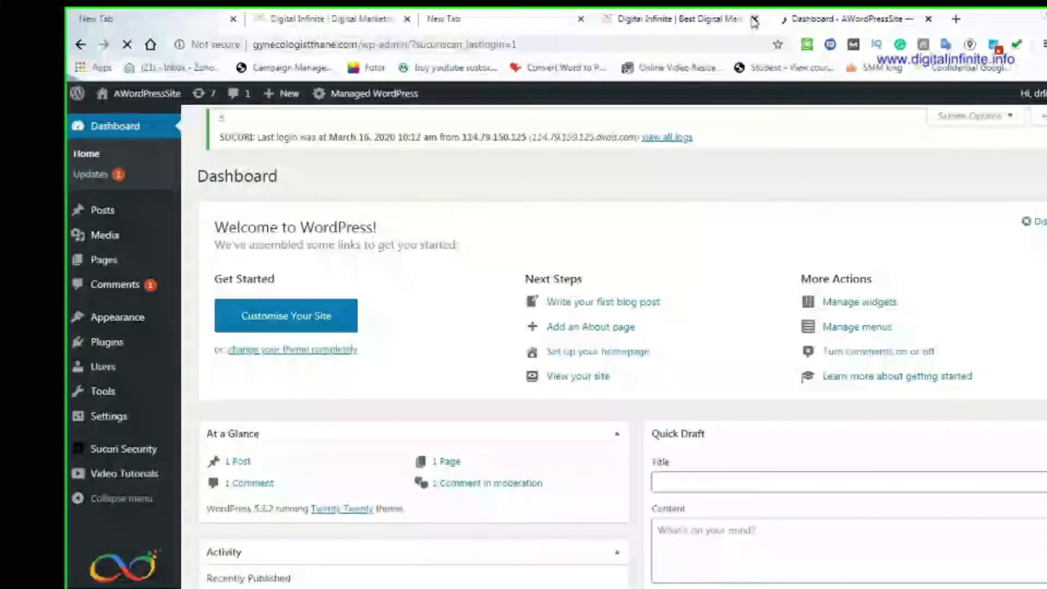
Close the Digital Infinite tab and review the Dashboard's 1 post, 1 page, 1 comment summary
left_click(754, 20)
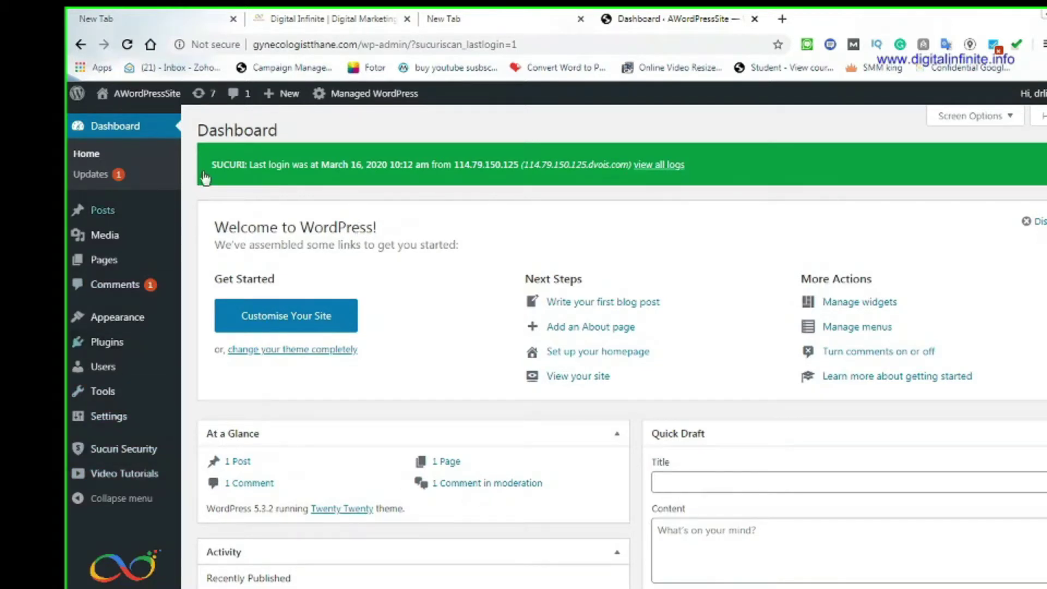
scroll(430, 477, "down", 5)
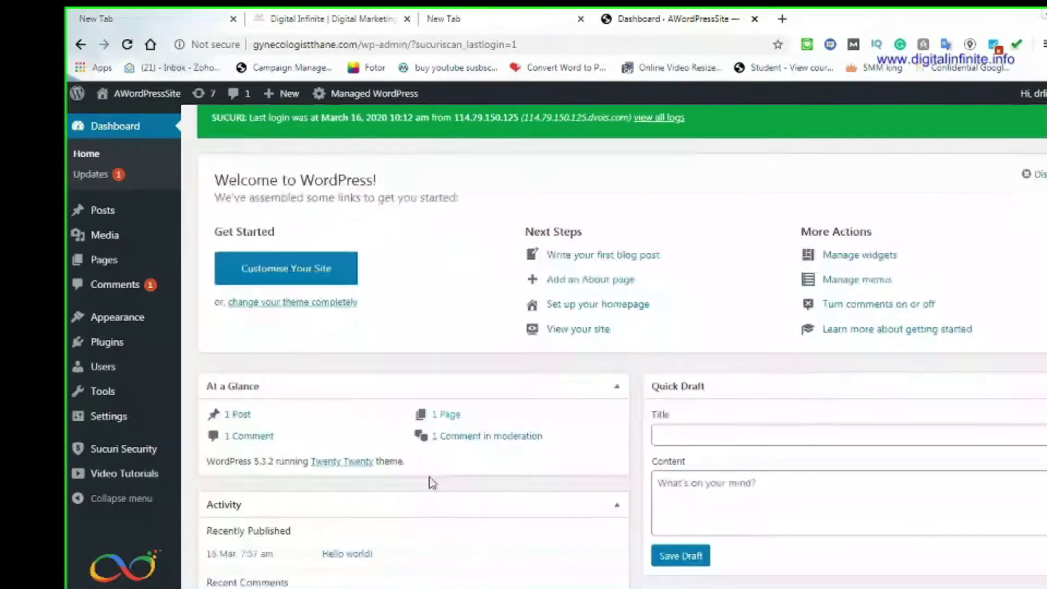
scroll(424, 529, "up", 2)
scroll(426, 532, "up", 3)
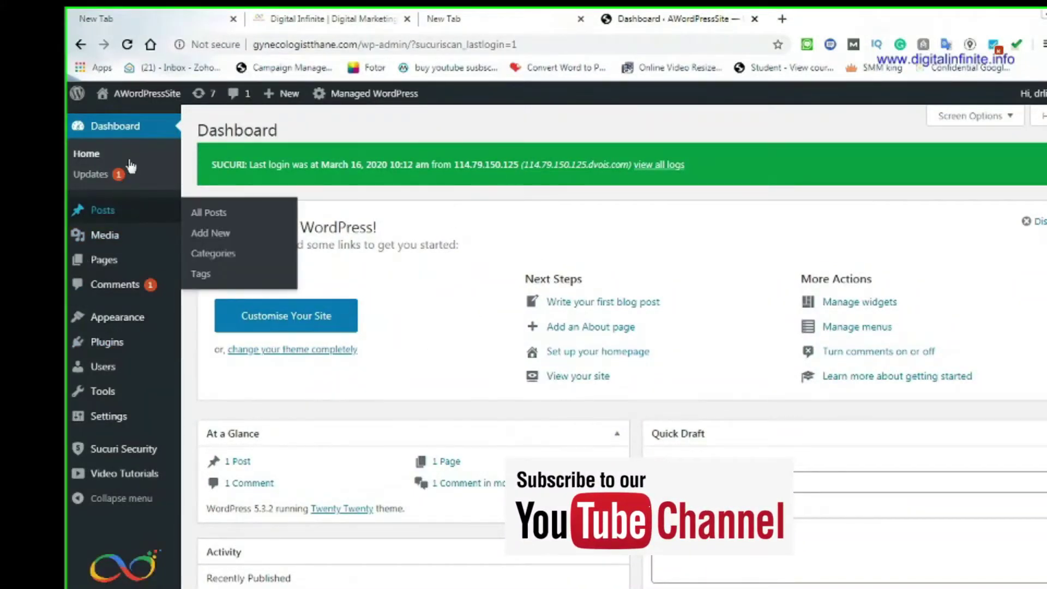
mouse_move(129, 217)
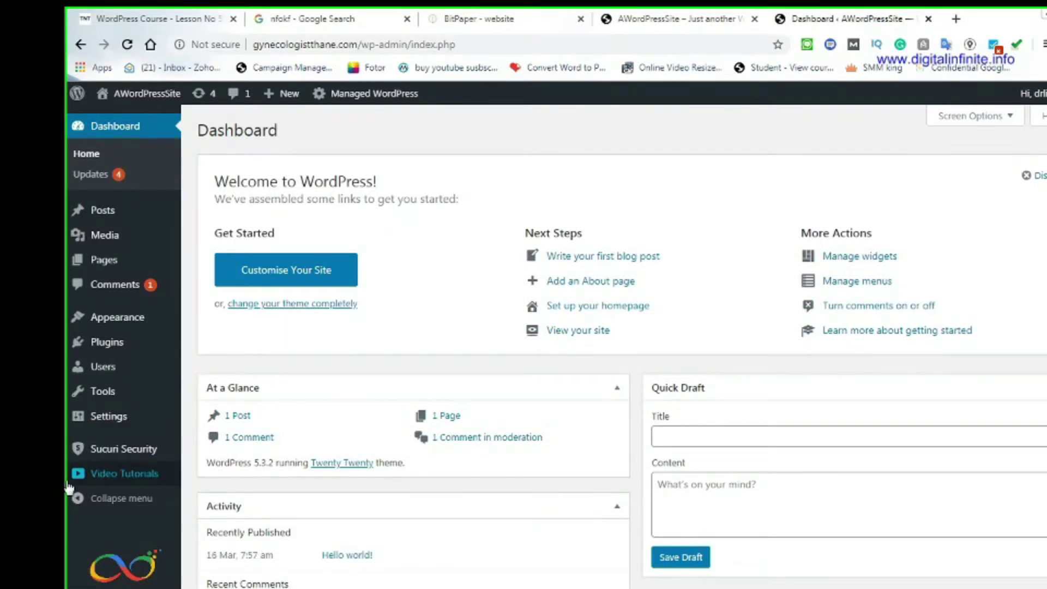
mouse_move(122, 394)
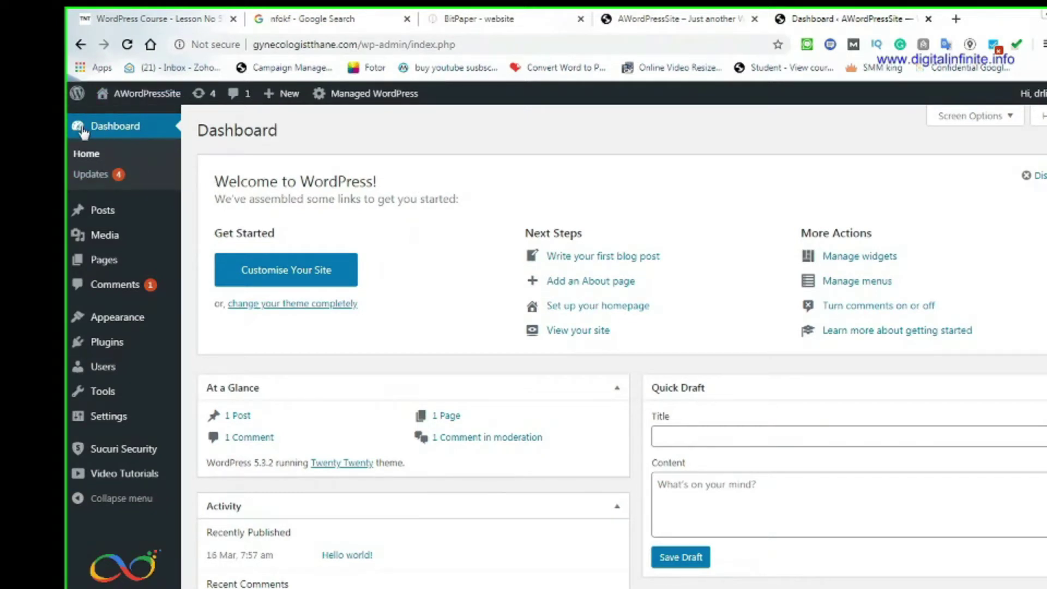
left_click(129, 134)
scroll(628, 382, "down", 4)
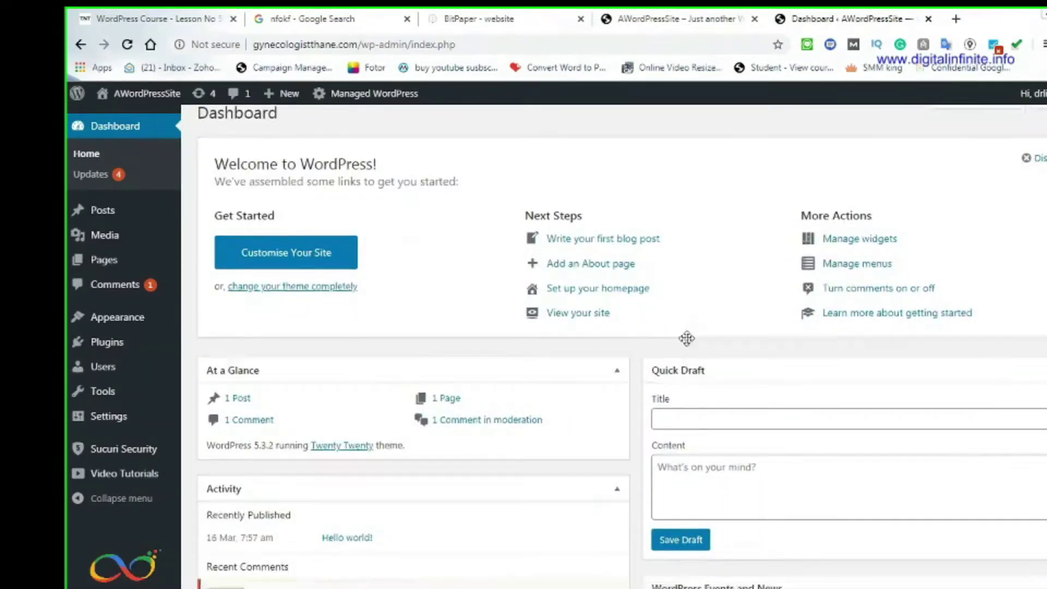
scroll(554, 540, "up", 5)
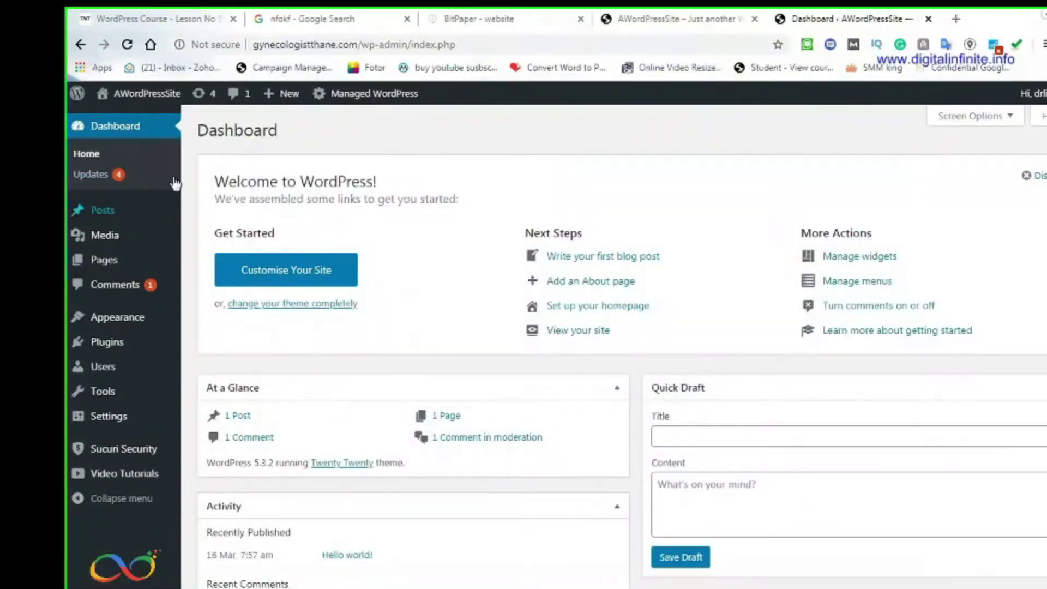
mouse_move(97, 217)
left_click(90, 175)
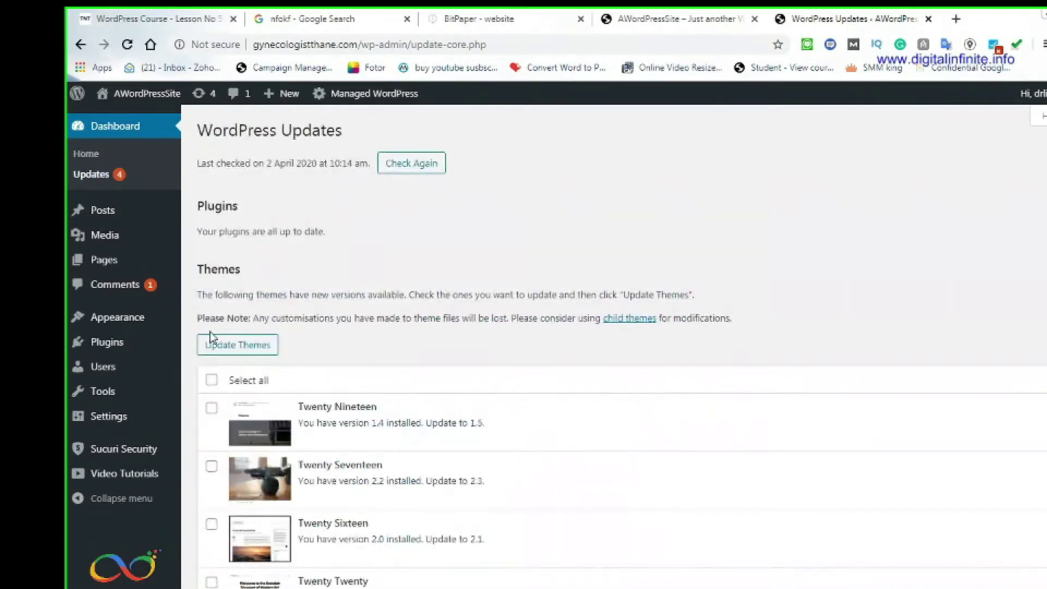
scroll(240, 463, "down", 3)
scroll(241, 463, "up", 3)
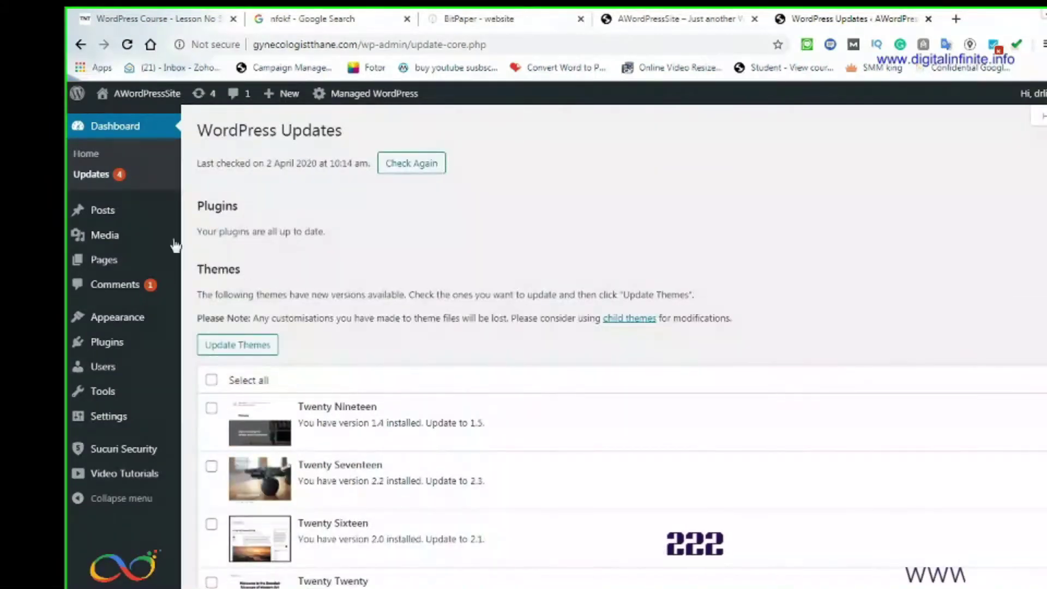
left_click(86, 155)
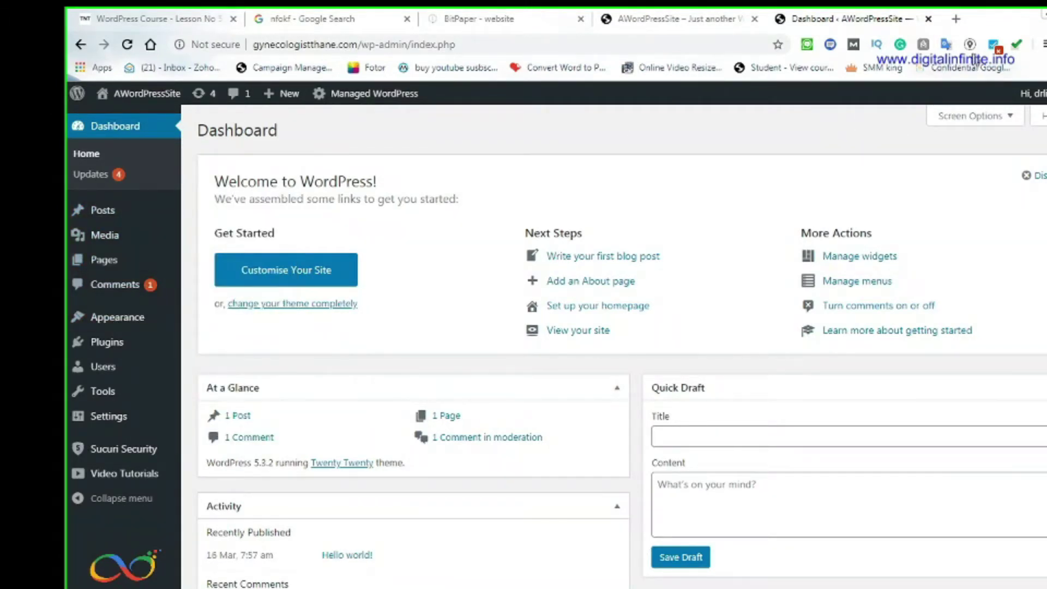
left_click(956, 18)
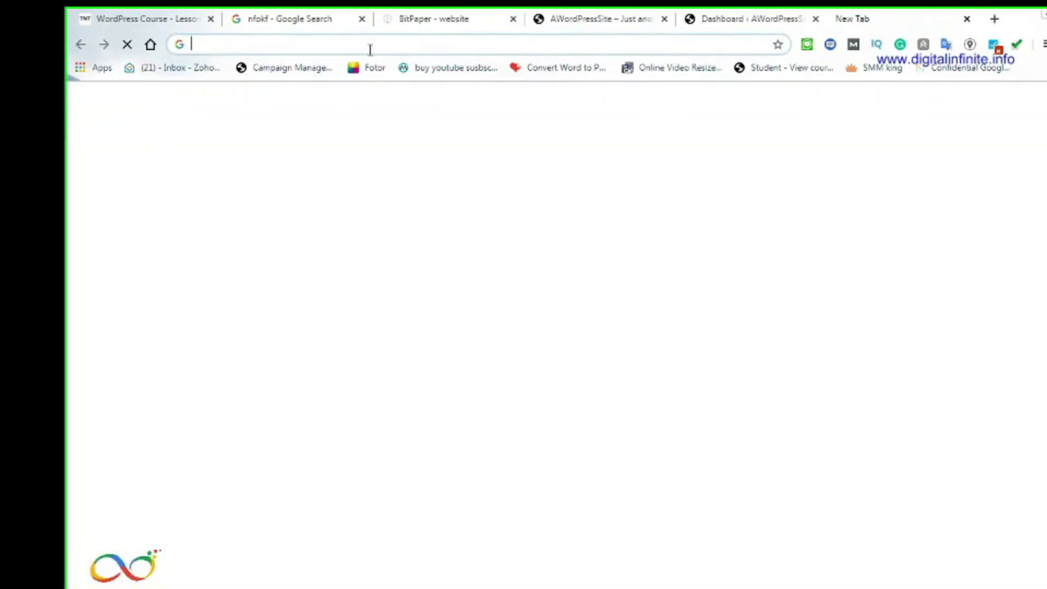
Load hopelandonline.com and, in a new tab, search for Hopeland medical tourism
type("hopelandonline.com")
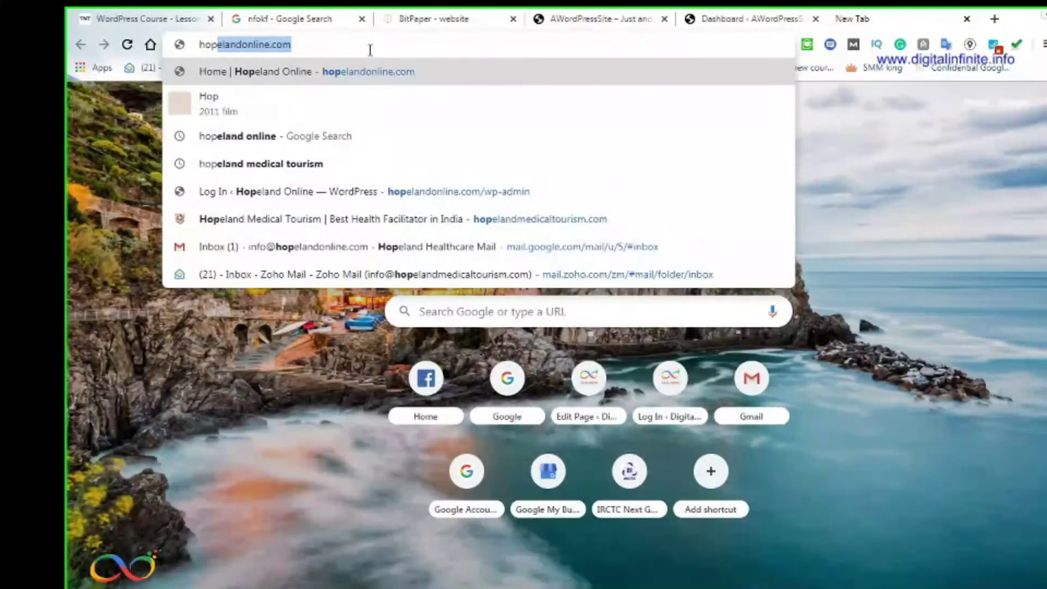
key("Return")
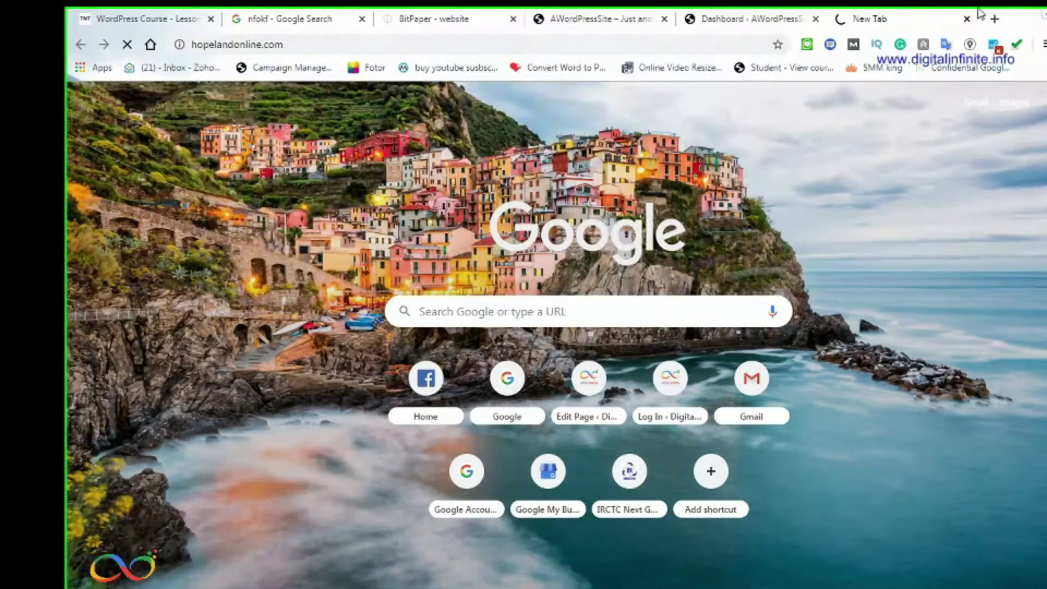
left_click(995, 18)
type("h")
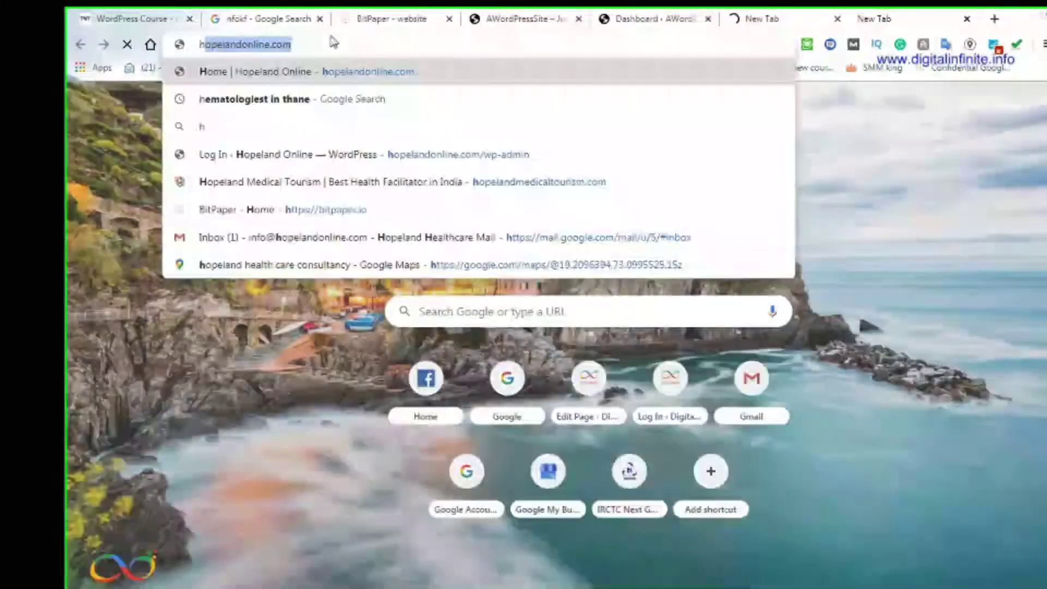
type("op")
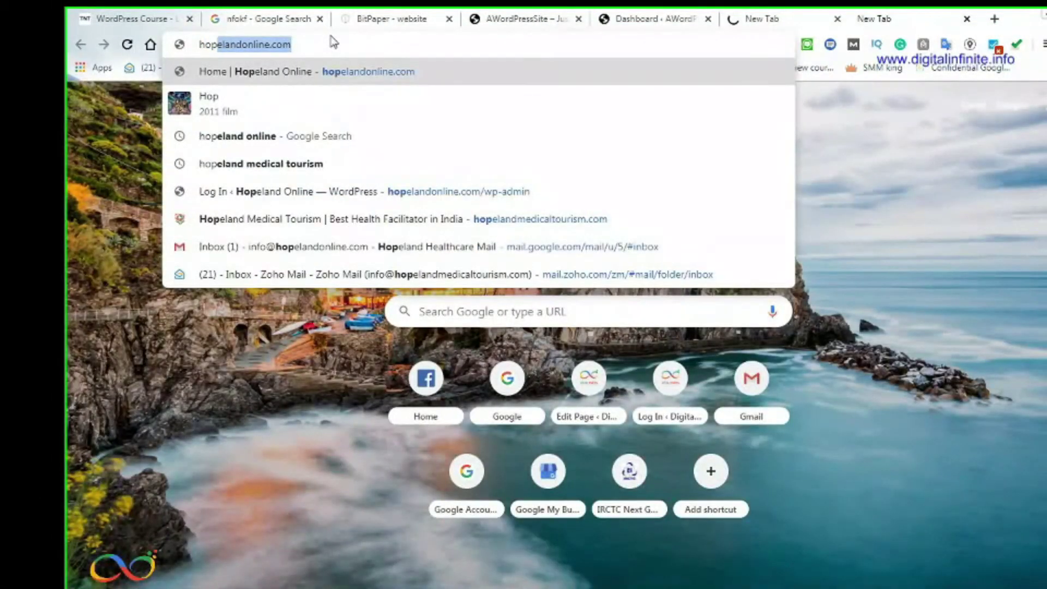
type("elnadme")
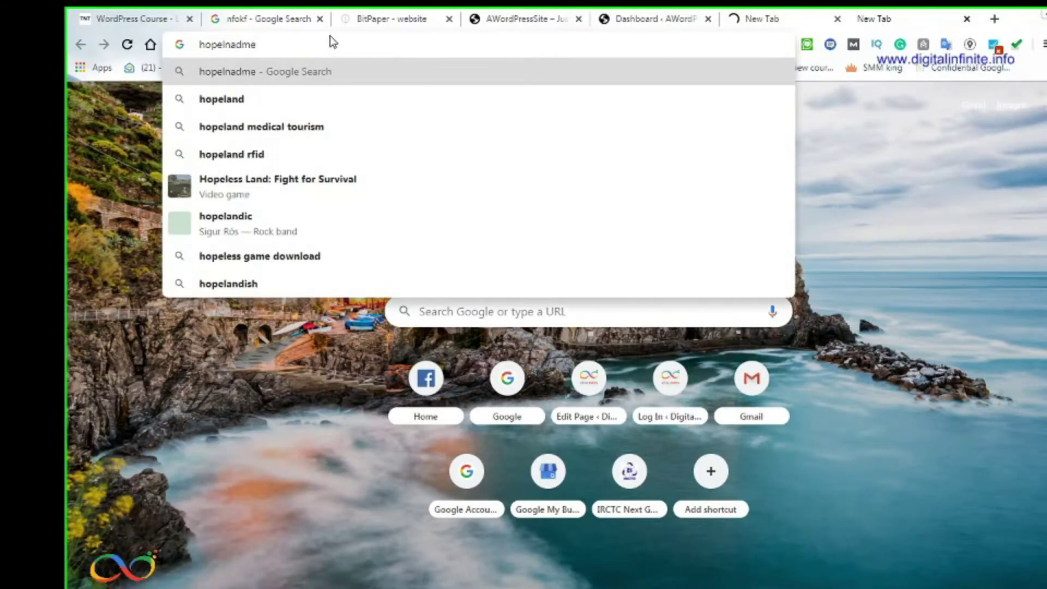
left_click(322, 128)
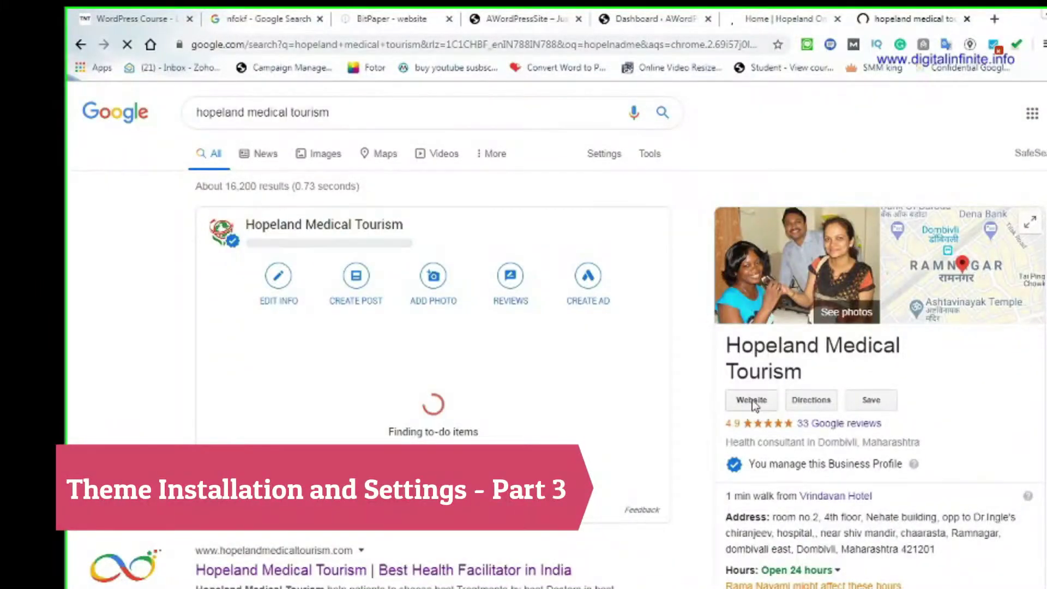
Close the WordPress Course tab and show the BitPaper header and footer sketch
left_click(798, 18)
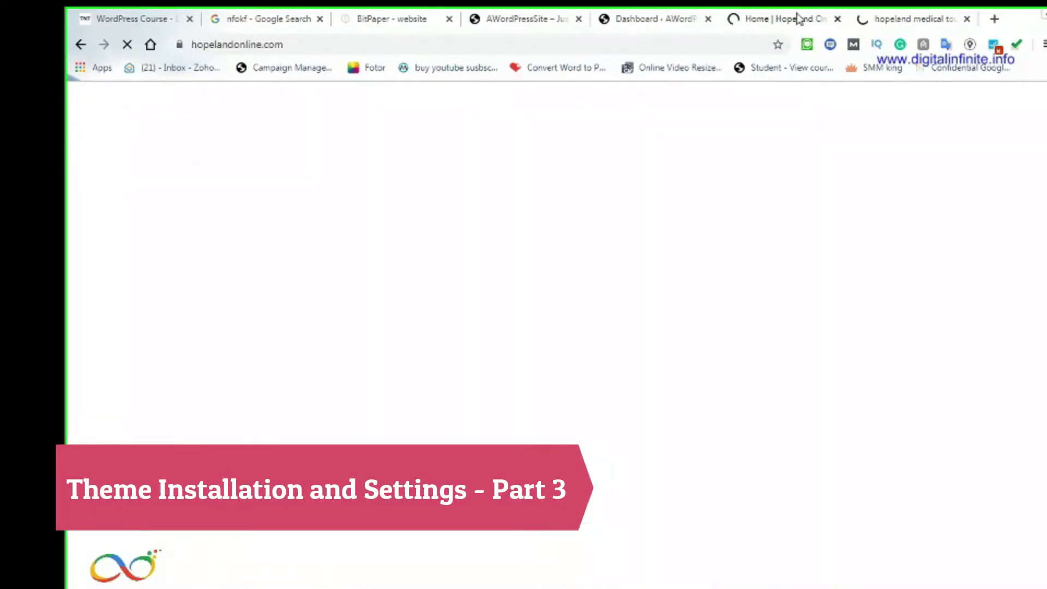
left_click(115, 19)
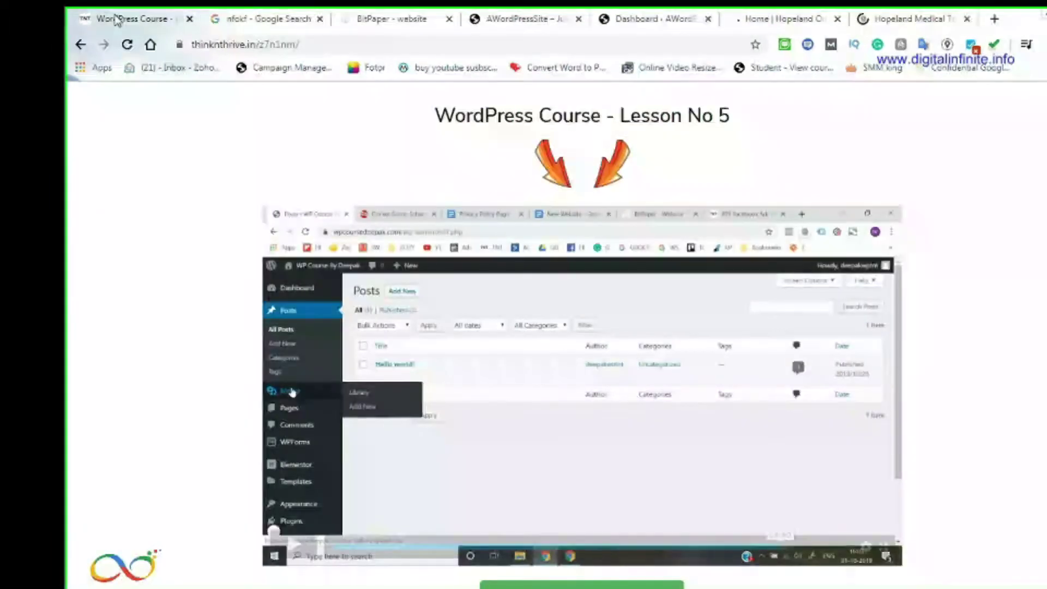
left_click(242, 19)
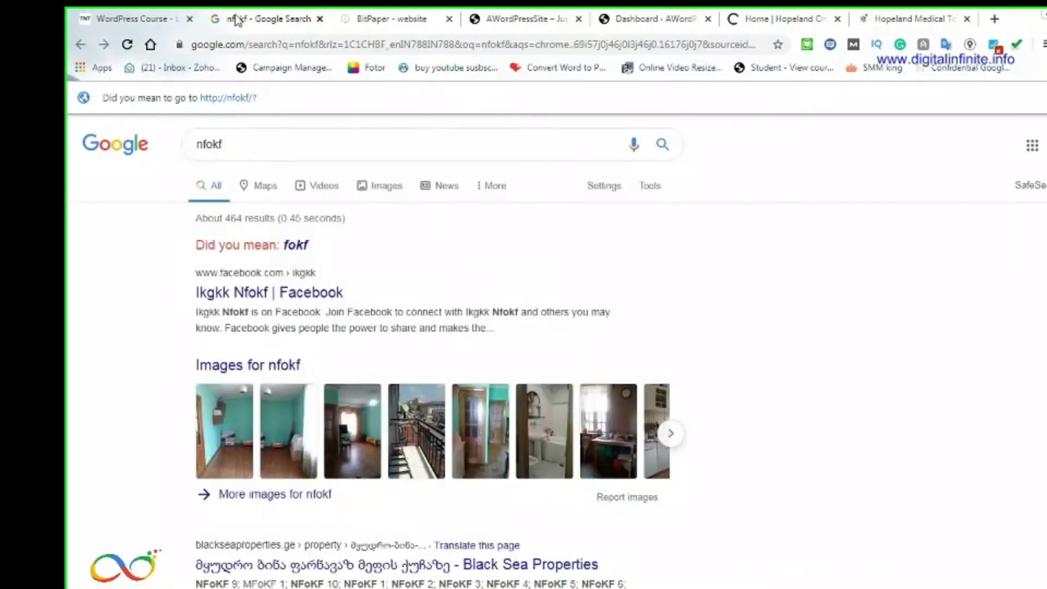
left_click(189, 19)
left_click(283, 20)
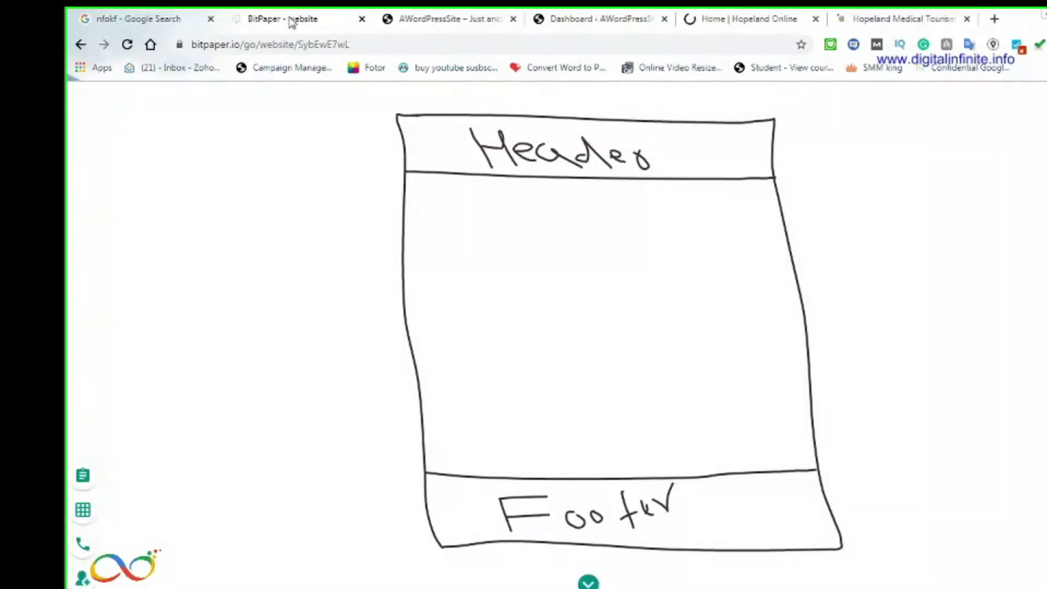
Glance at the Hello world front page and the Dashboard, then show Hopeland Online's home page
left_click(439, 20)
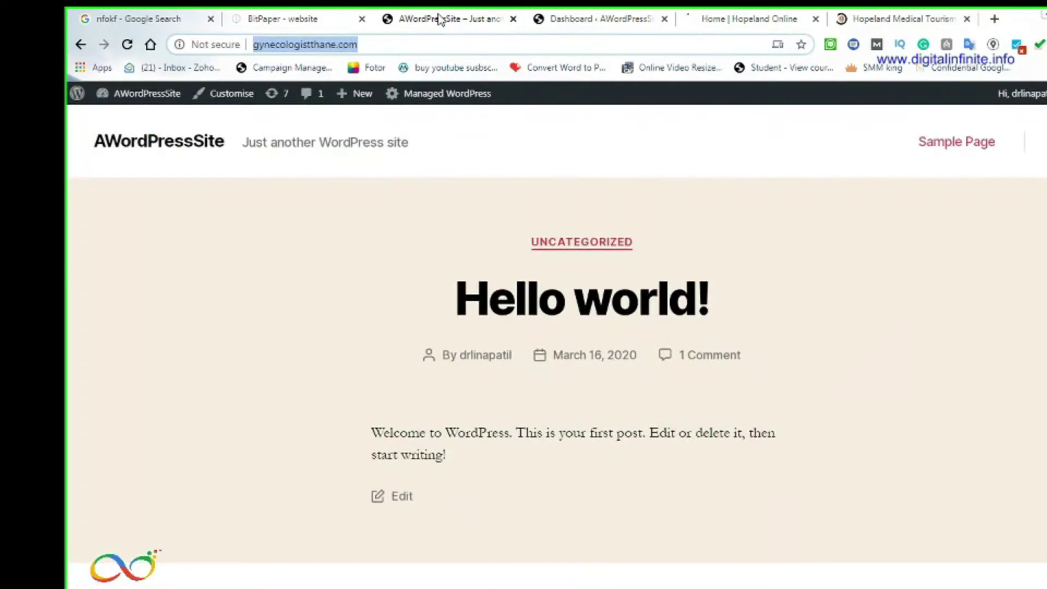
left_click(577, 17)
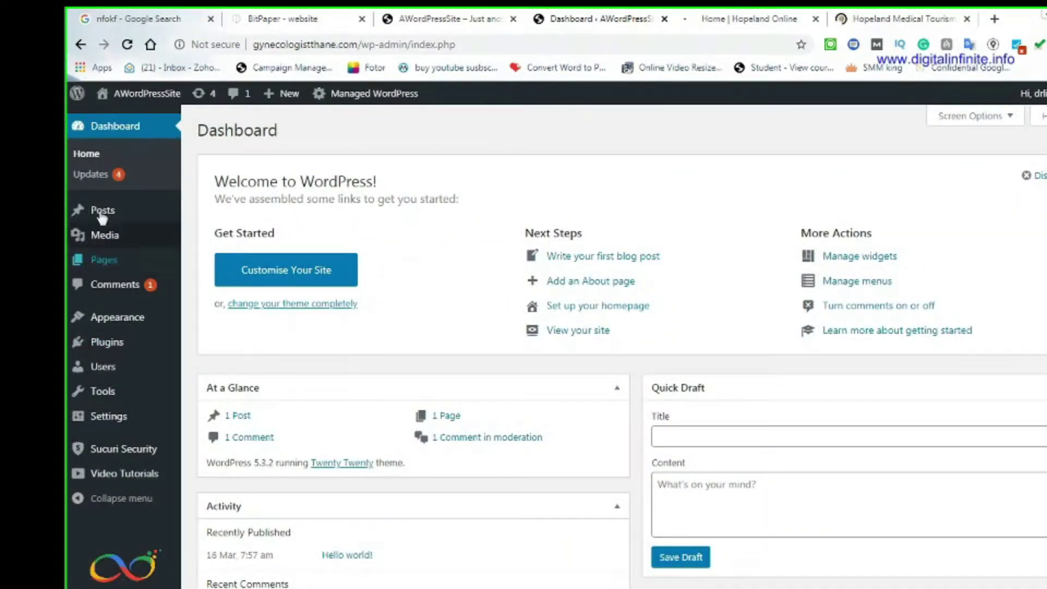
mouse_move(93, 216)
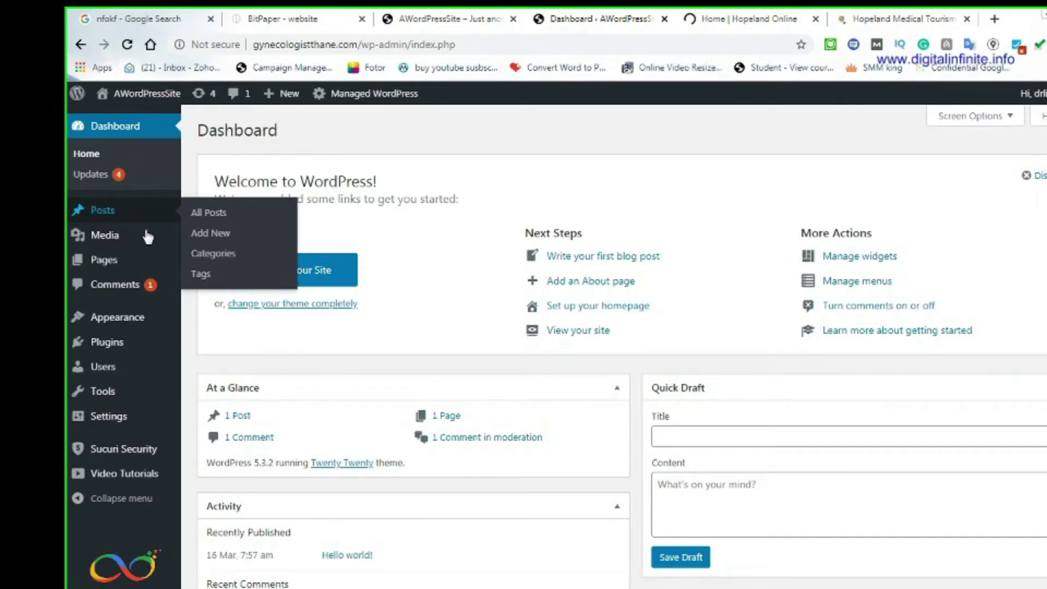
left_click(744, 17)
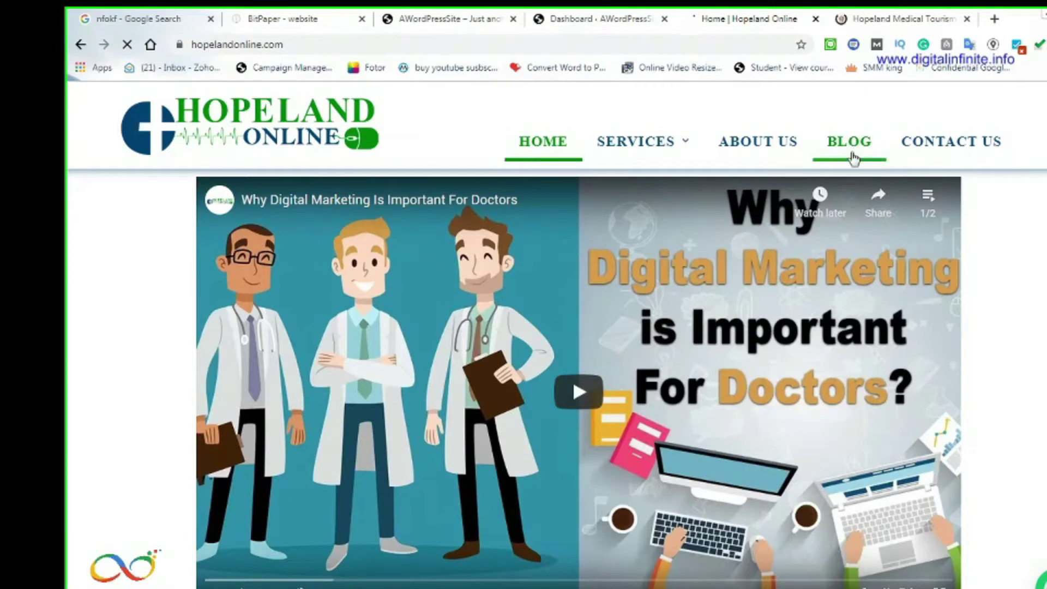
Compare the WordPress Dashboard with the Hopeland Online home page, scrolling through its sections
left_click(613, 21)
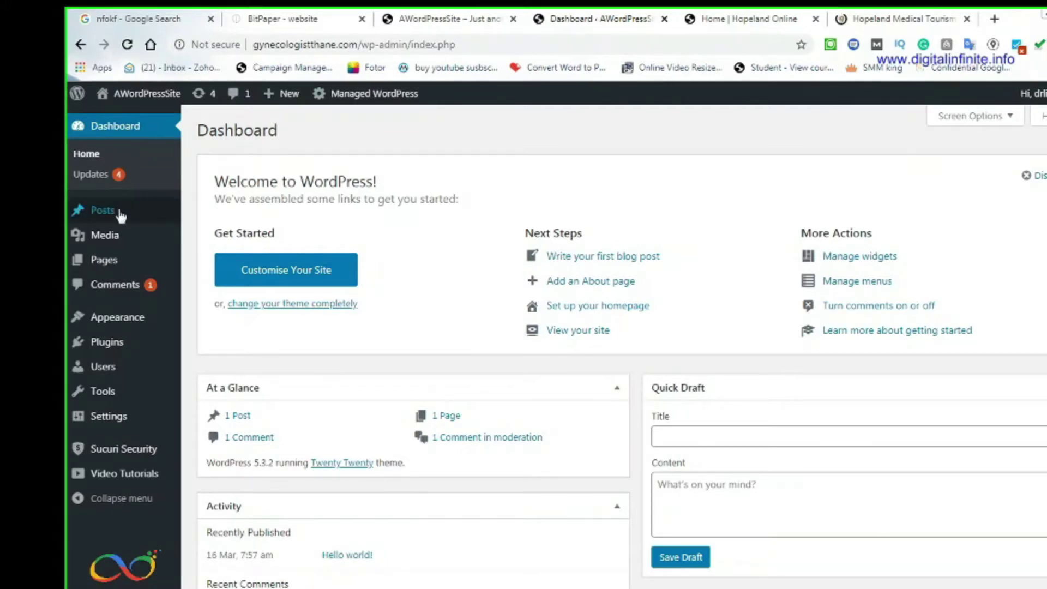
left_click(760, 19)
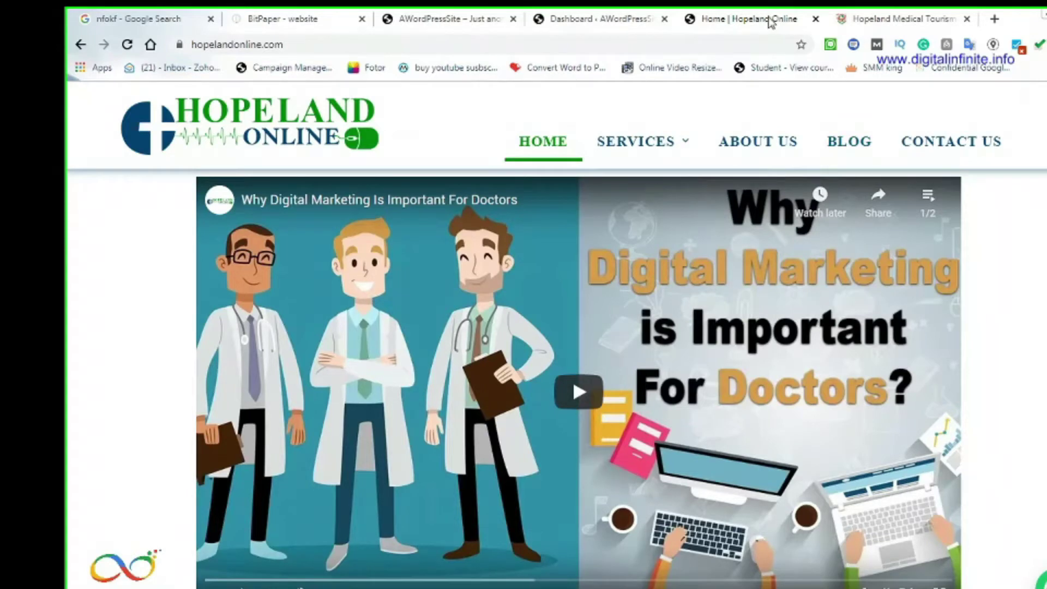
left_click(600, 18)
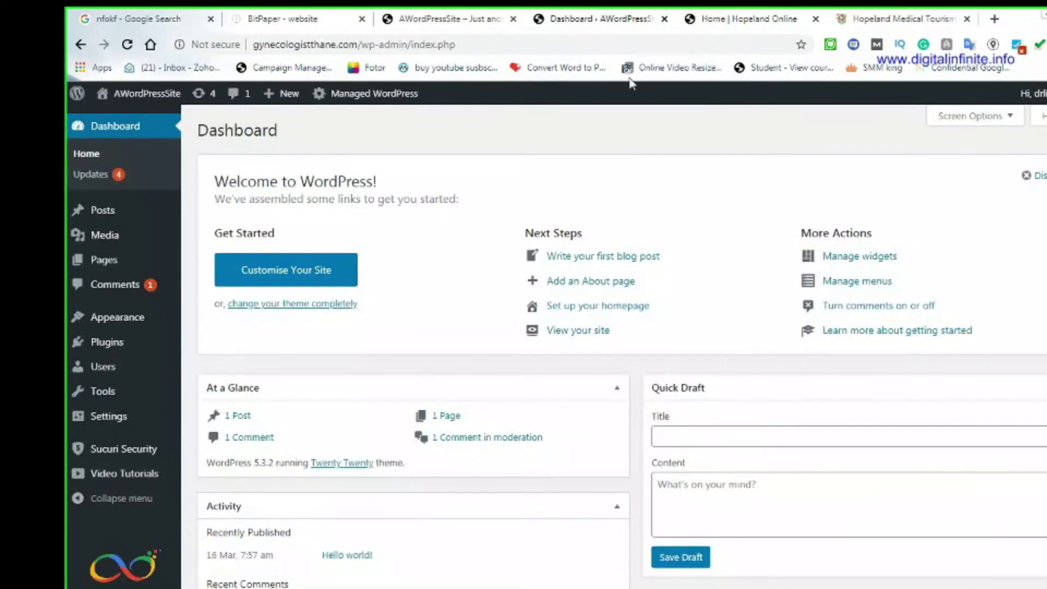
left_click(730, 22)
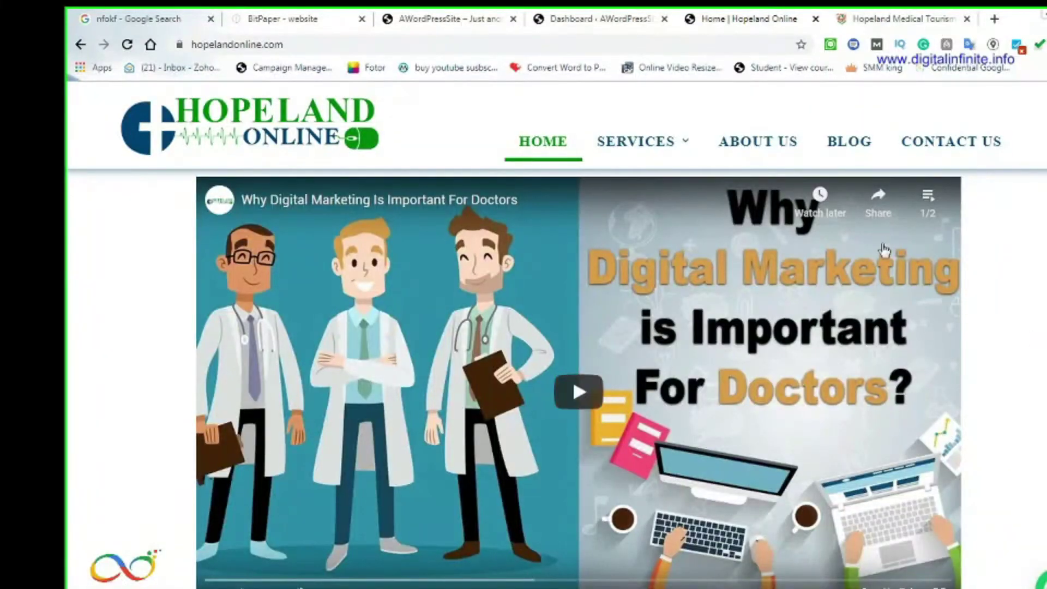
mouse_move(685, 145)
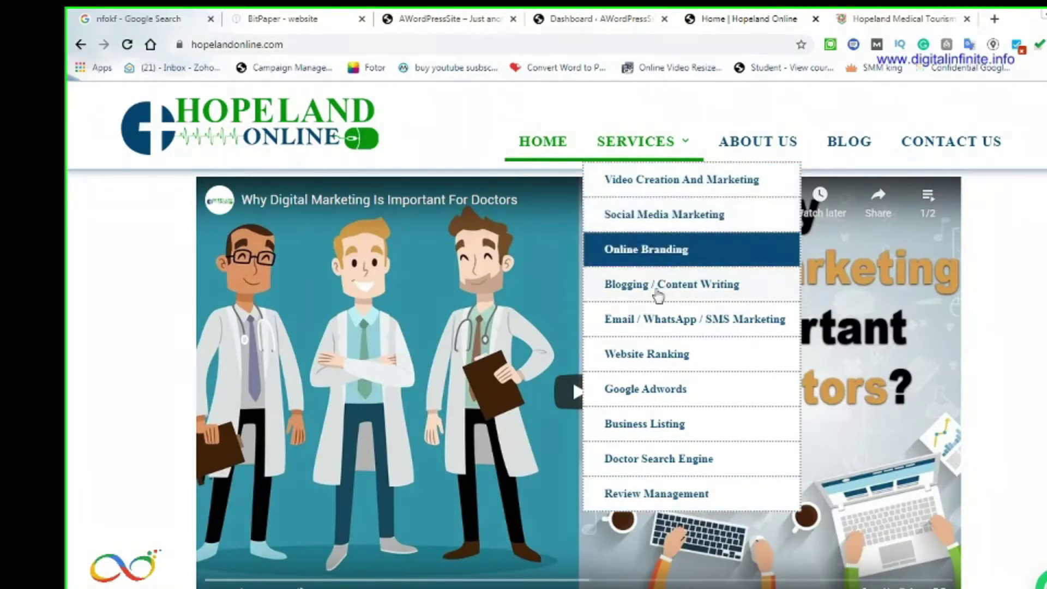
scroll(1031, 395, "down", 4)
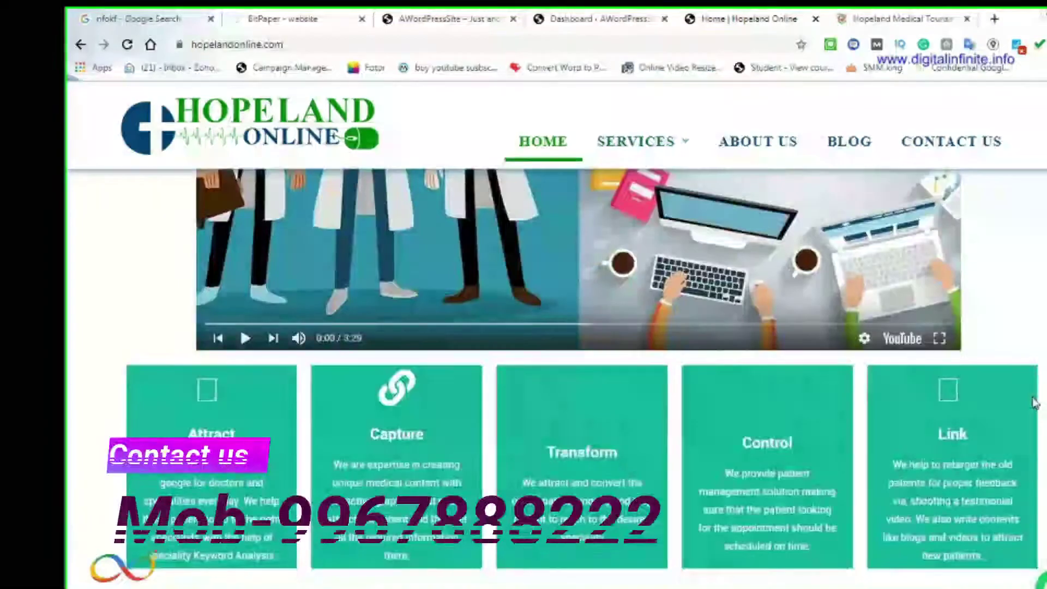
scroll(705, 460, "down", 10)
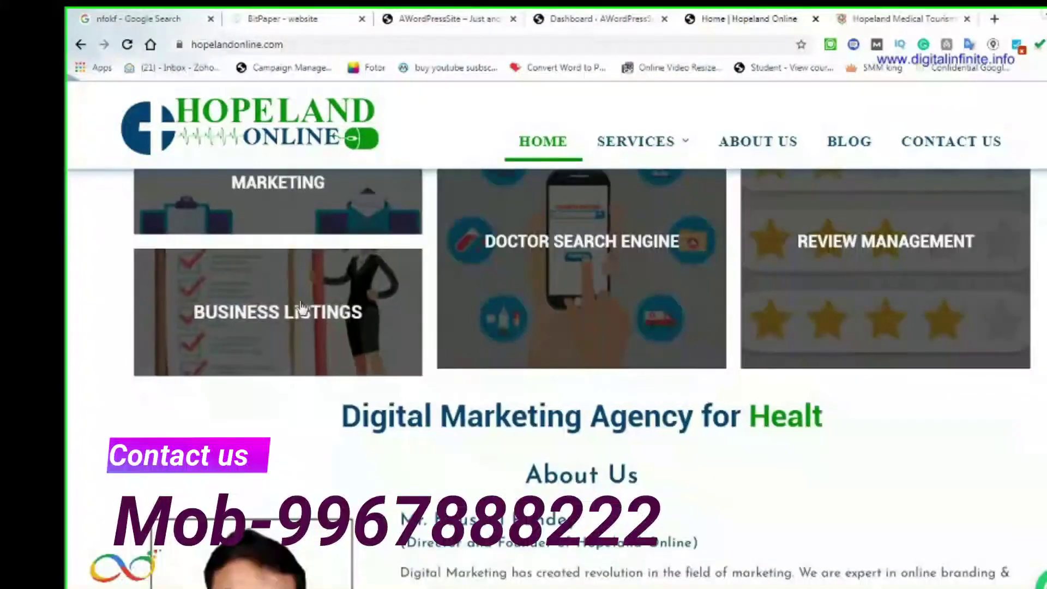
scroll(600, 437, "down", 8)
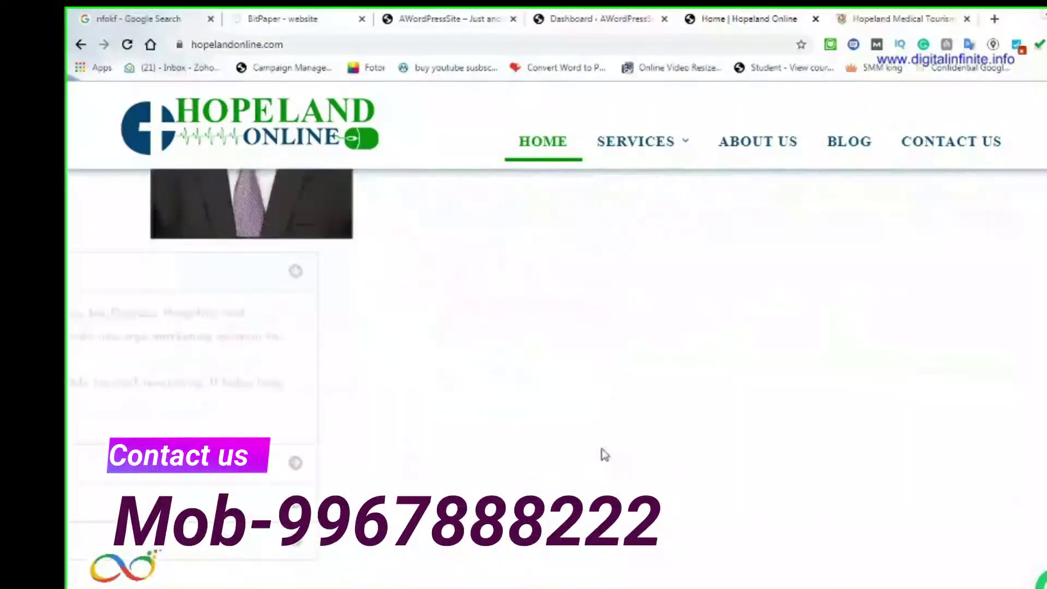
scroll(600, 456, "down", 15)
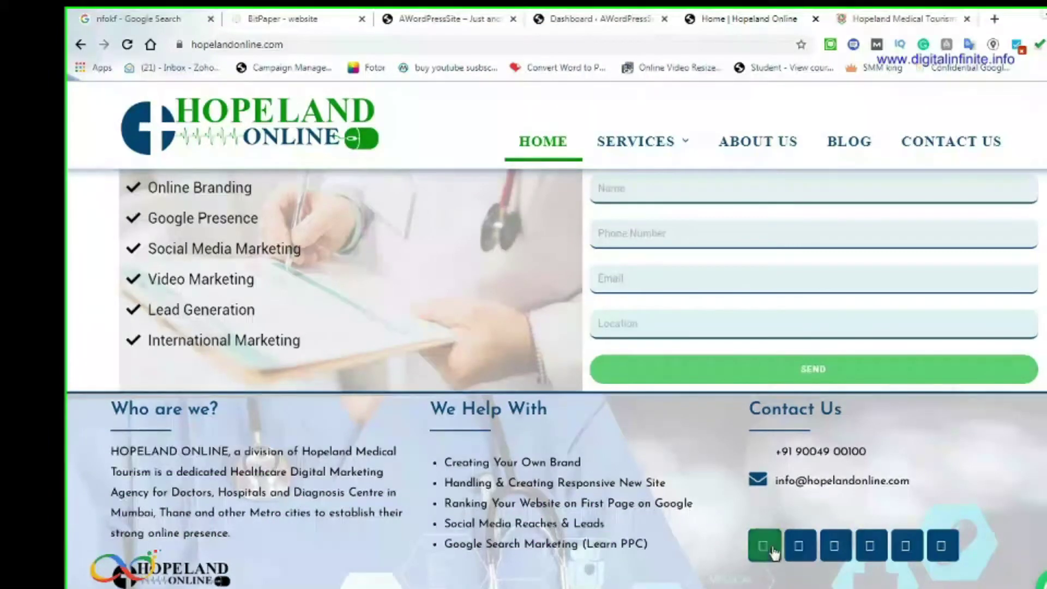
scroll(876, 468, "up", 10)
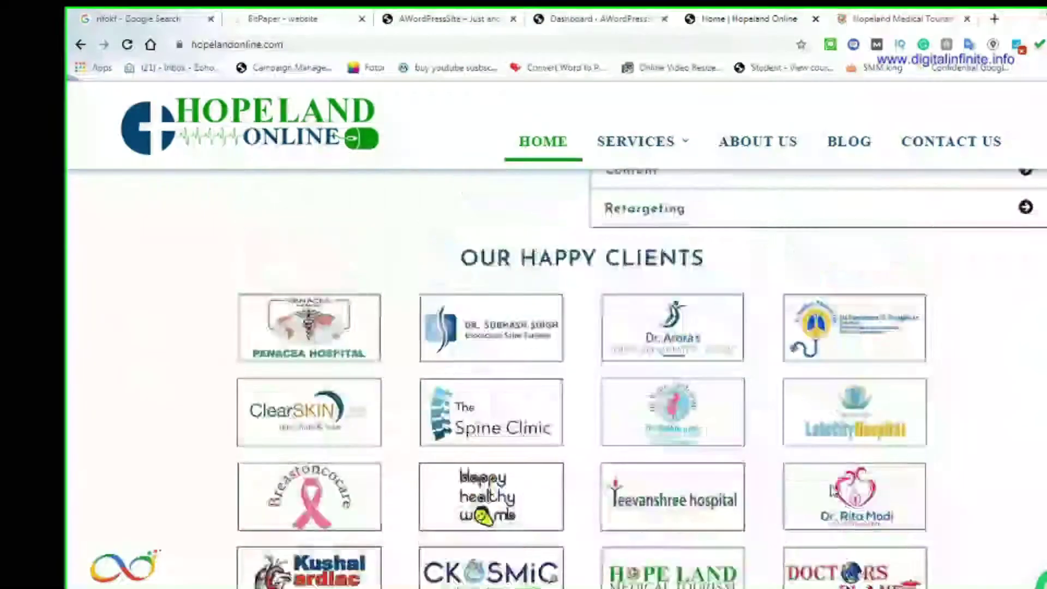
scroll(662, 325, "up", 1)
scroll(661, 325, "up", 20)
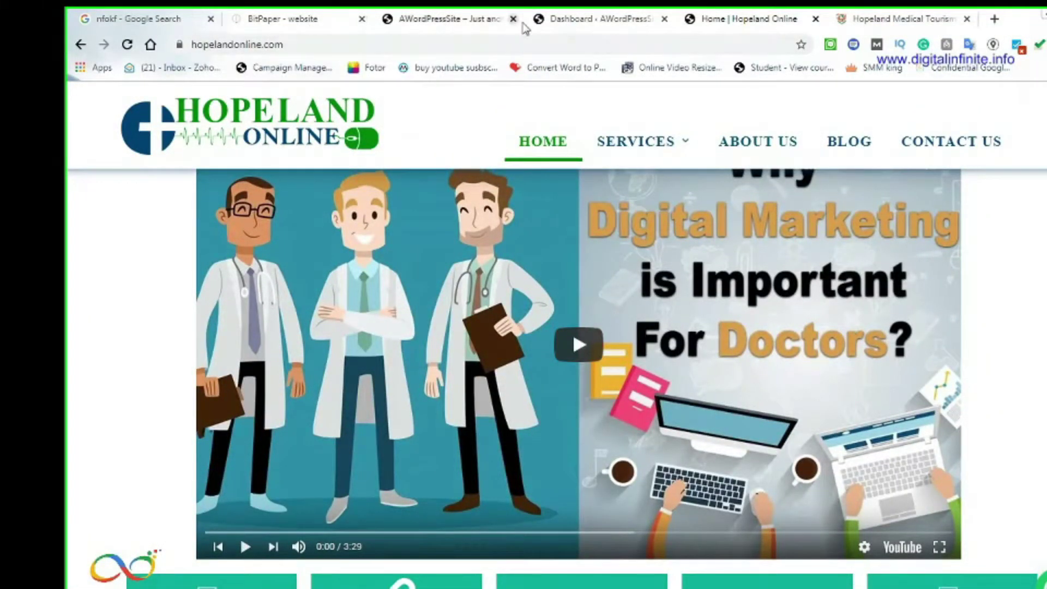
Open the Hopeland Online blog page
left_click(573, 19)
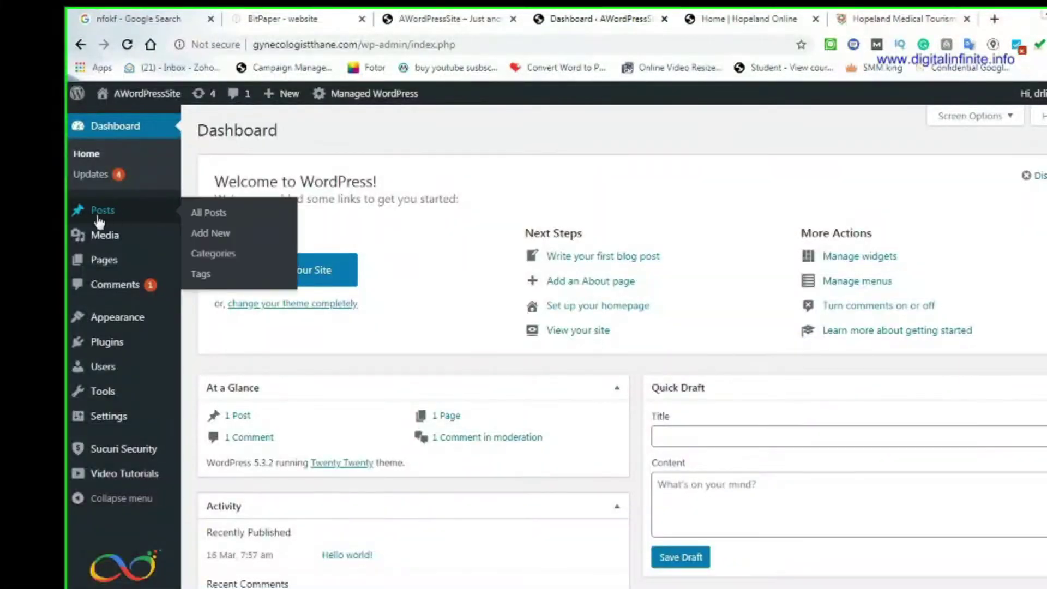
left_click(747, 22)
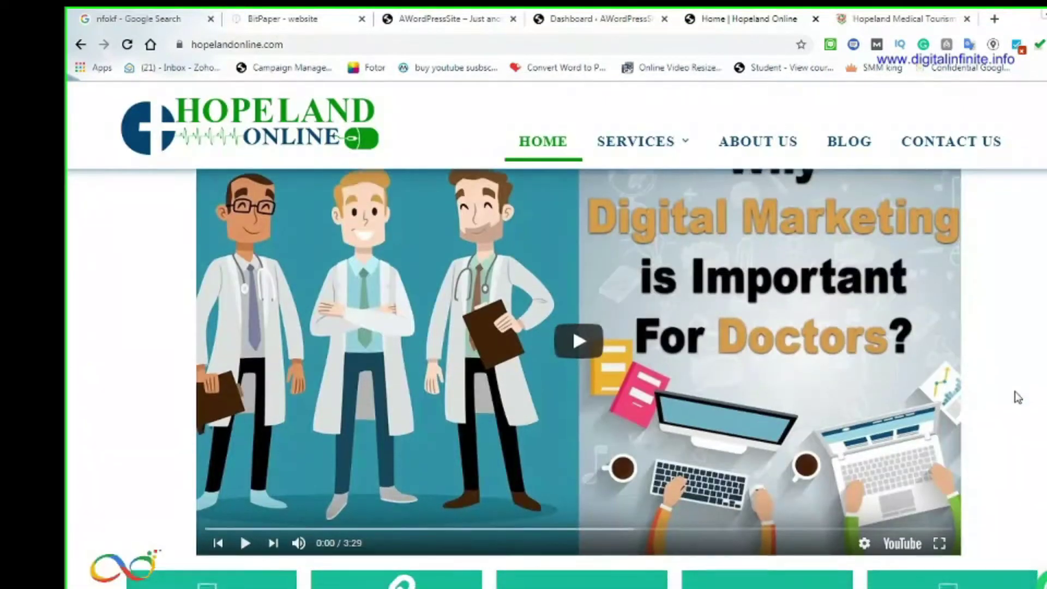
scroll(1017, 396, "down", 10)
scroll(1017, 395, "up", 10)
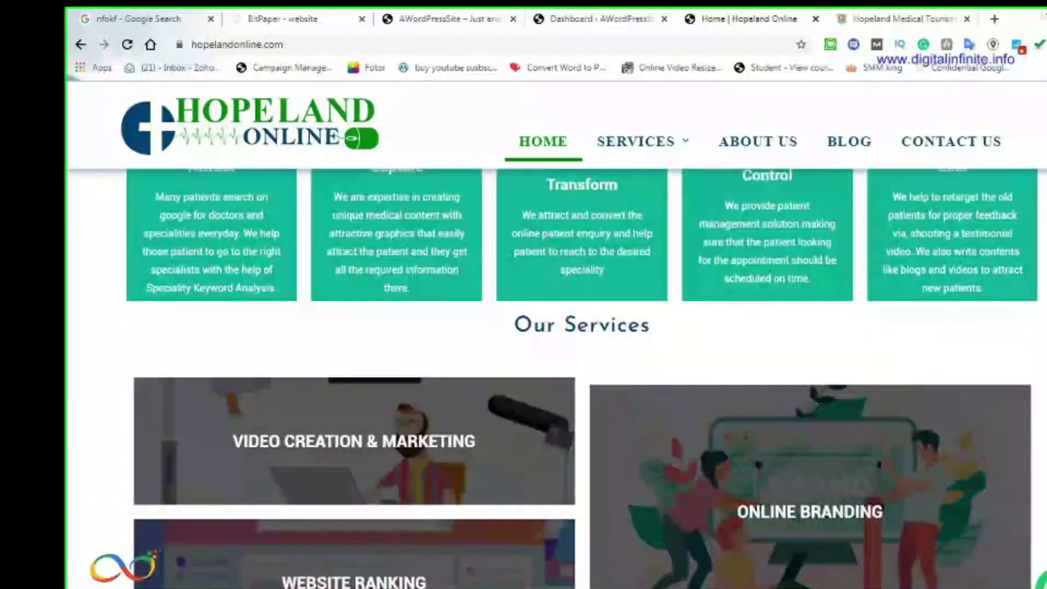
left_click(840, 146)
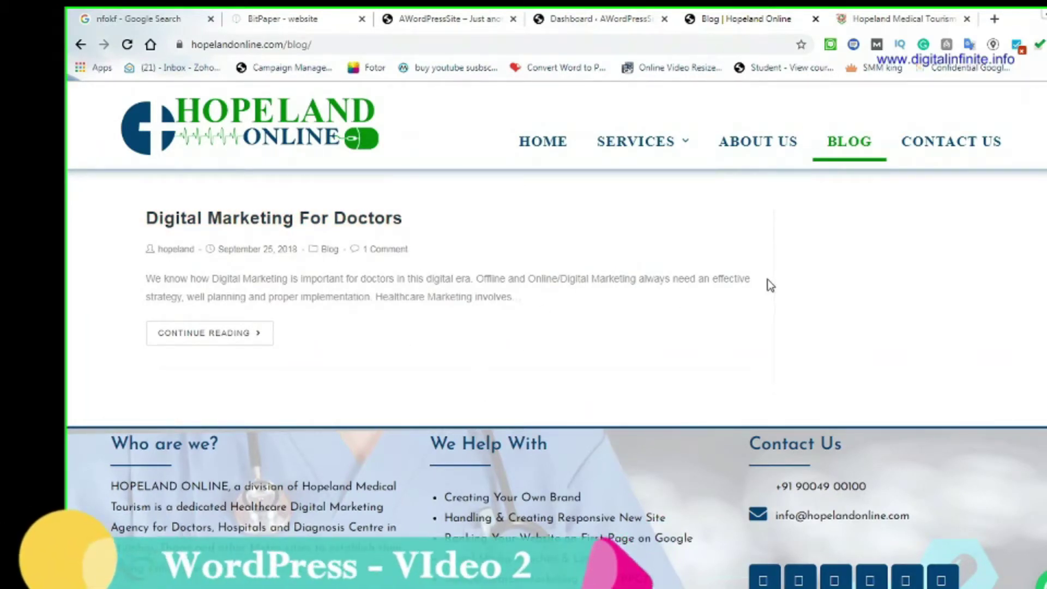
Open the Hopeland Medical Tourism blog listing and close the Hopeland Online blog tab
left_click(920, 12)
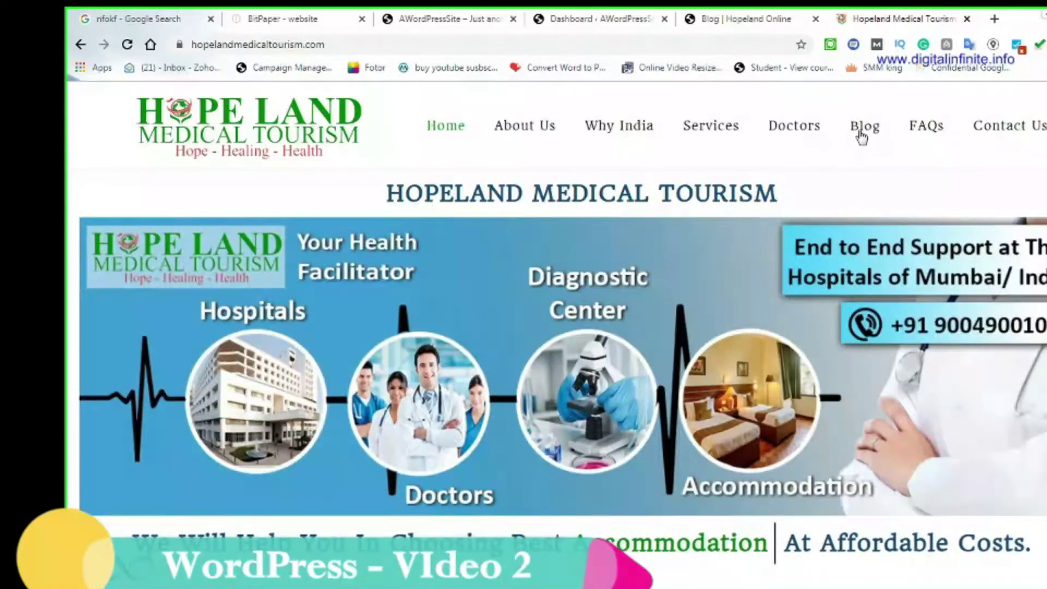
left_click(861, 131)
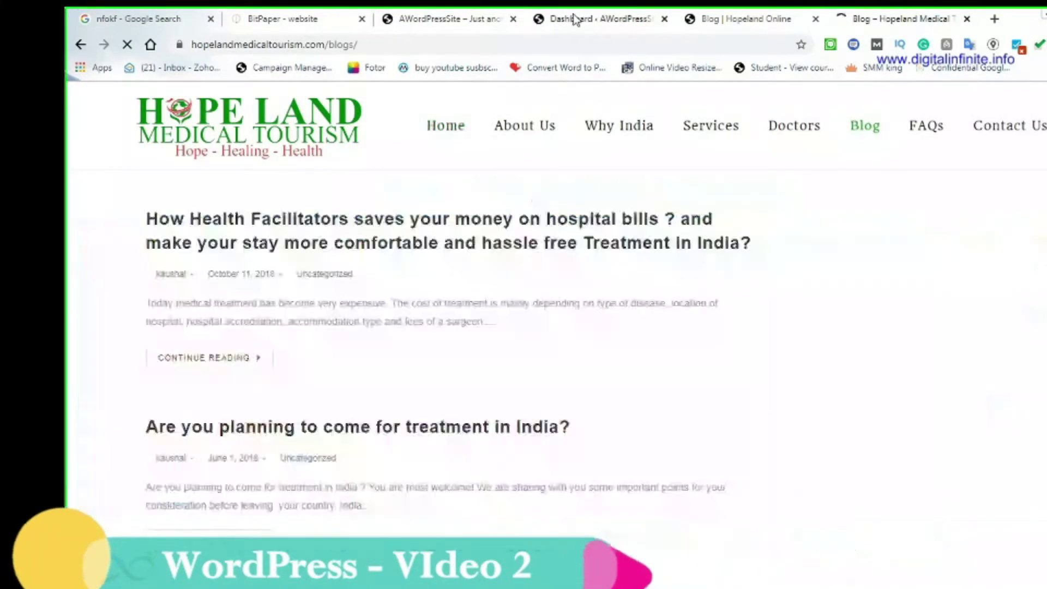
left_click(573, 19)
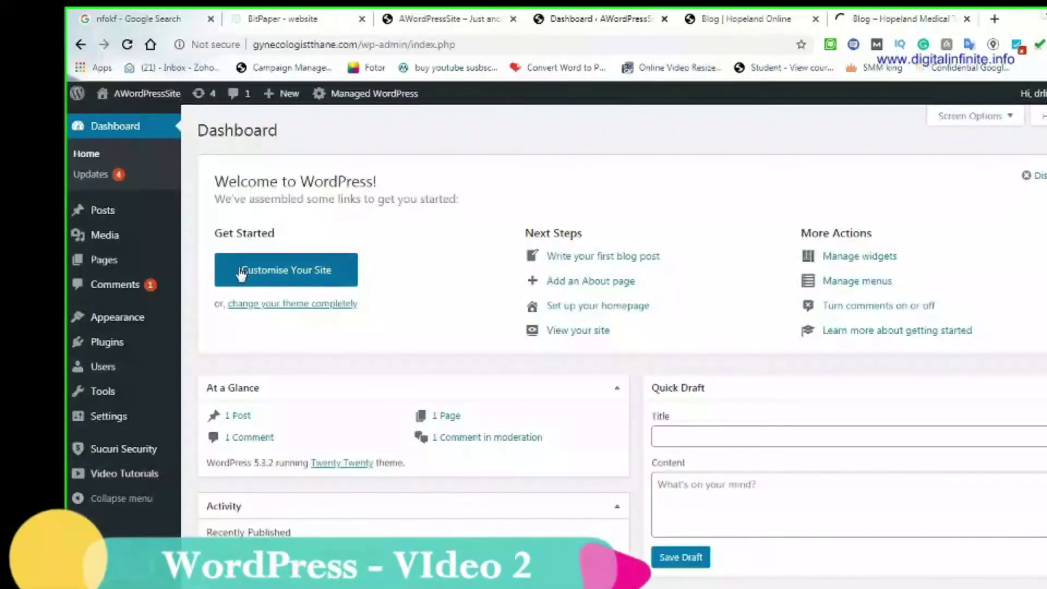
mouse_move(119, 212)
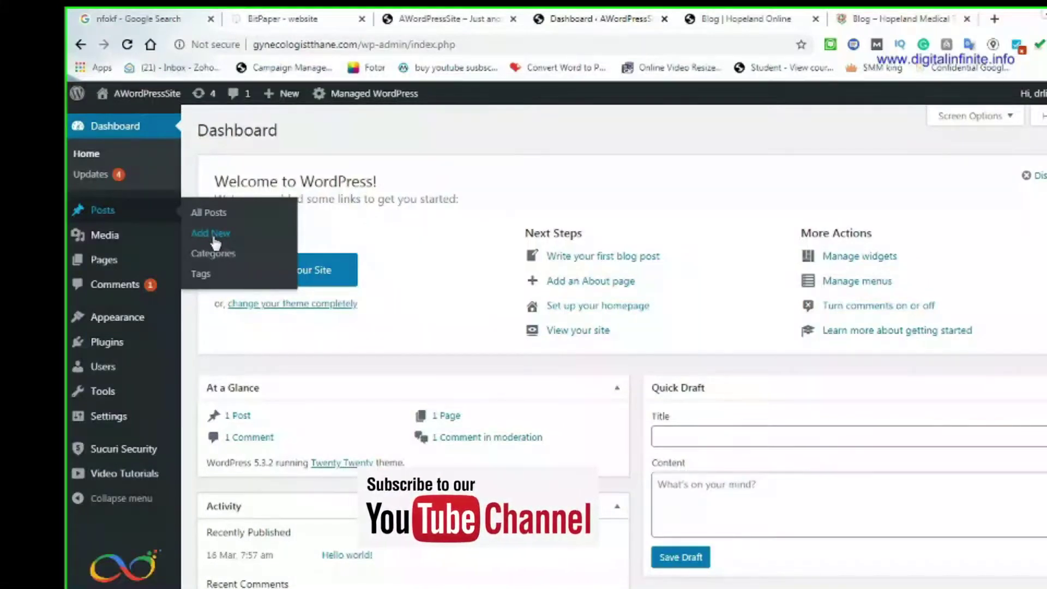
left_click(885, 21)
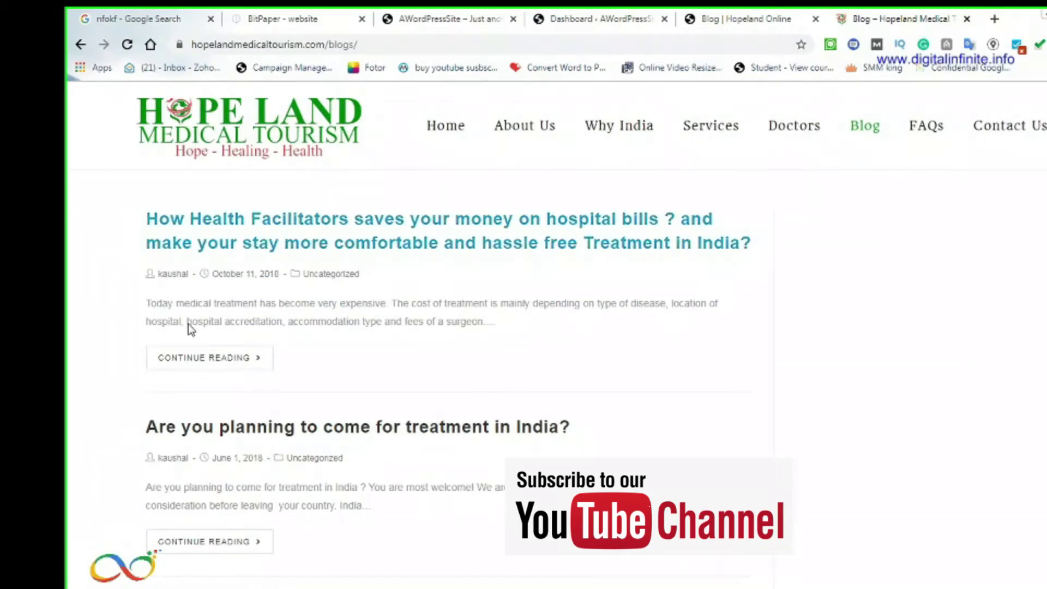
scroll(203, 437, "down", 5)
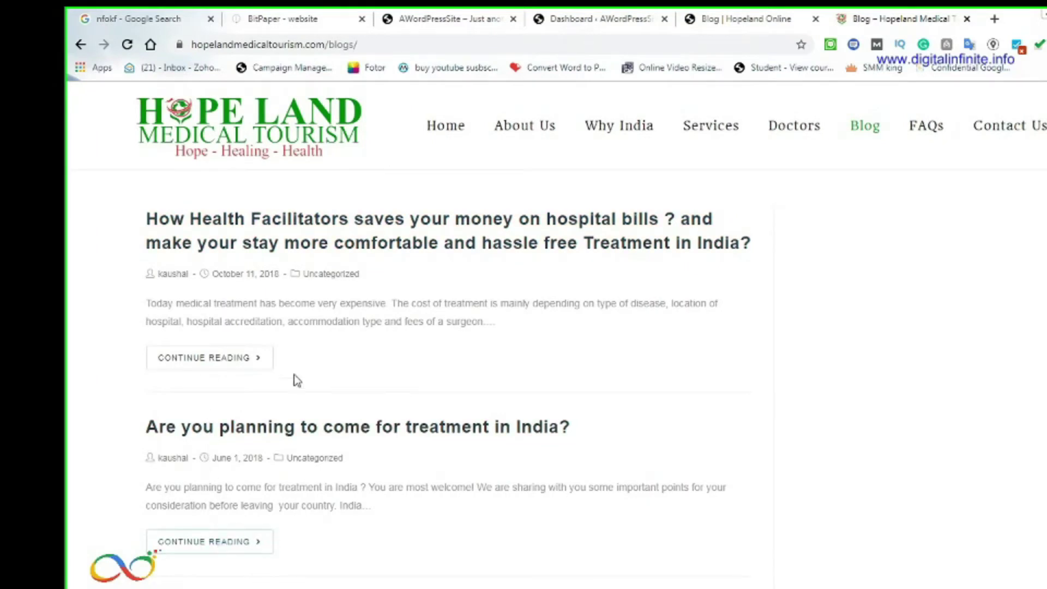
left_click(816, 20)
Close the Hopeland Medical Tourism tab and look over the Dashboard's sidebar menus
left_click(815, 20)
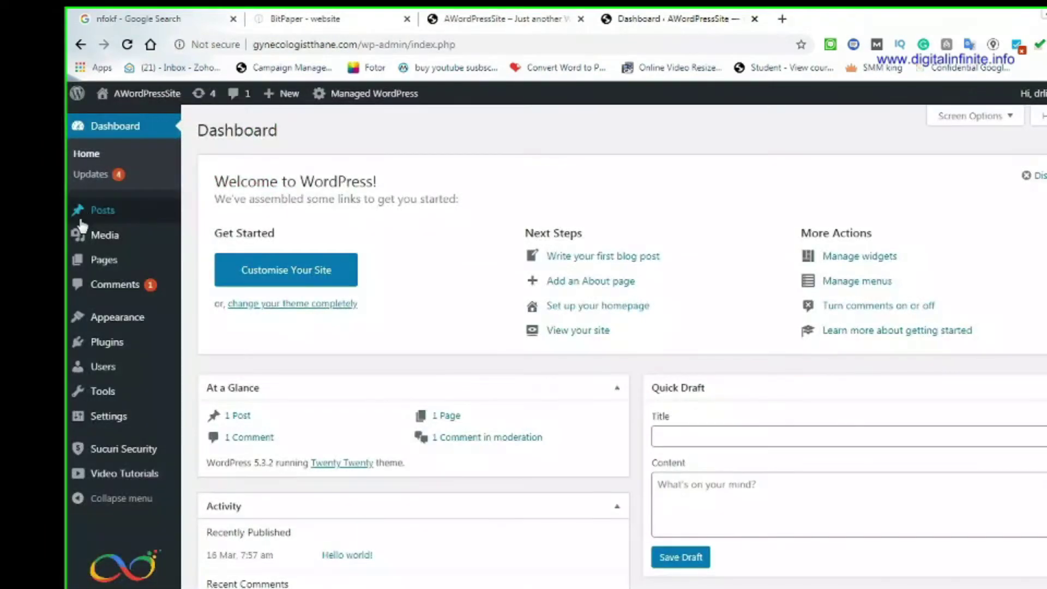
mouse_move(99, 269)
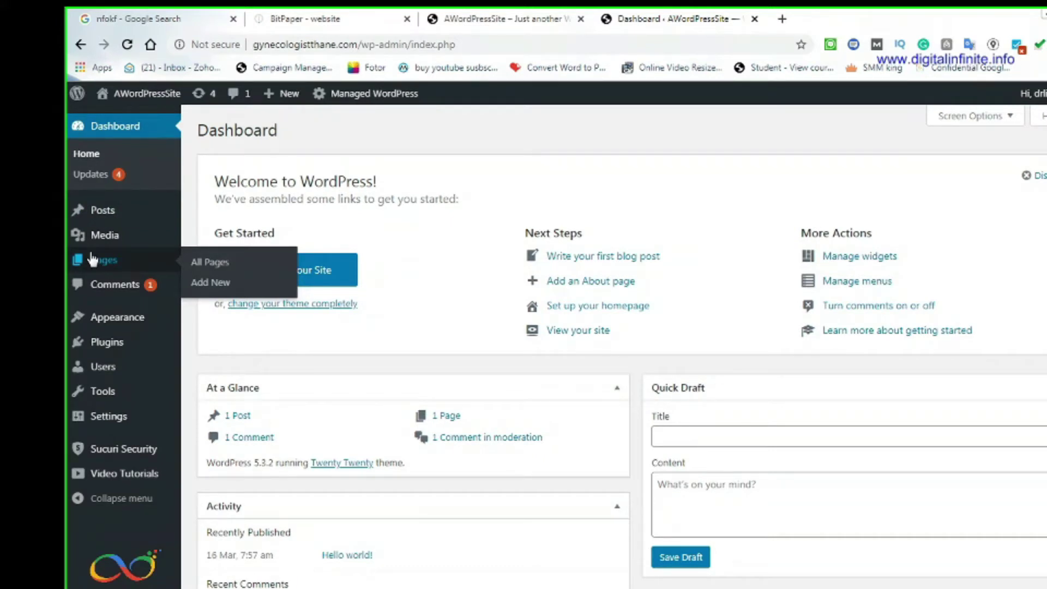
mouse_move(139, 323)
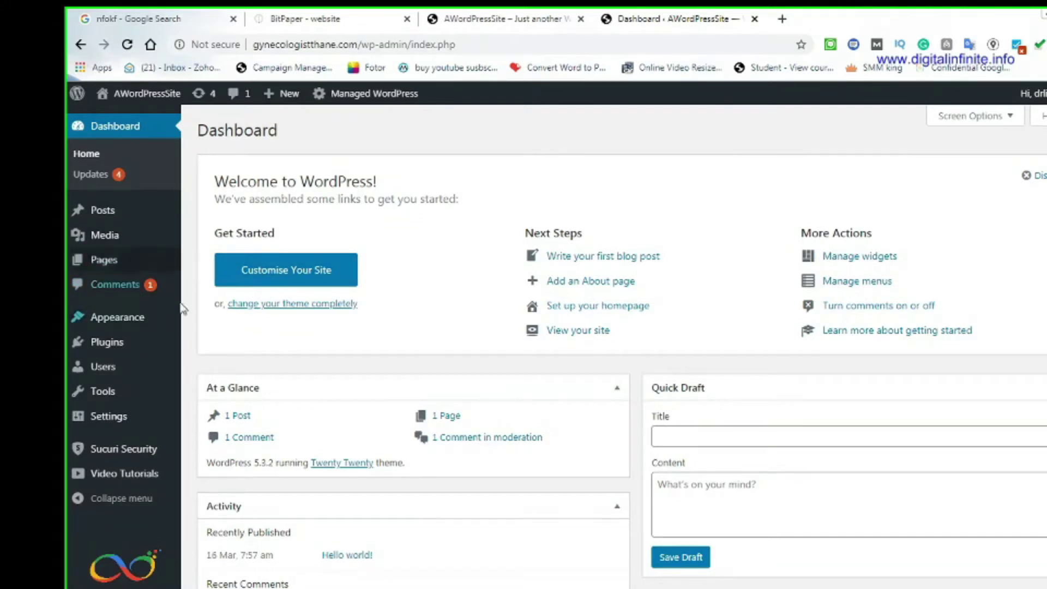
mouse_move(127, 299)
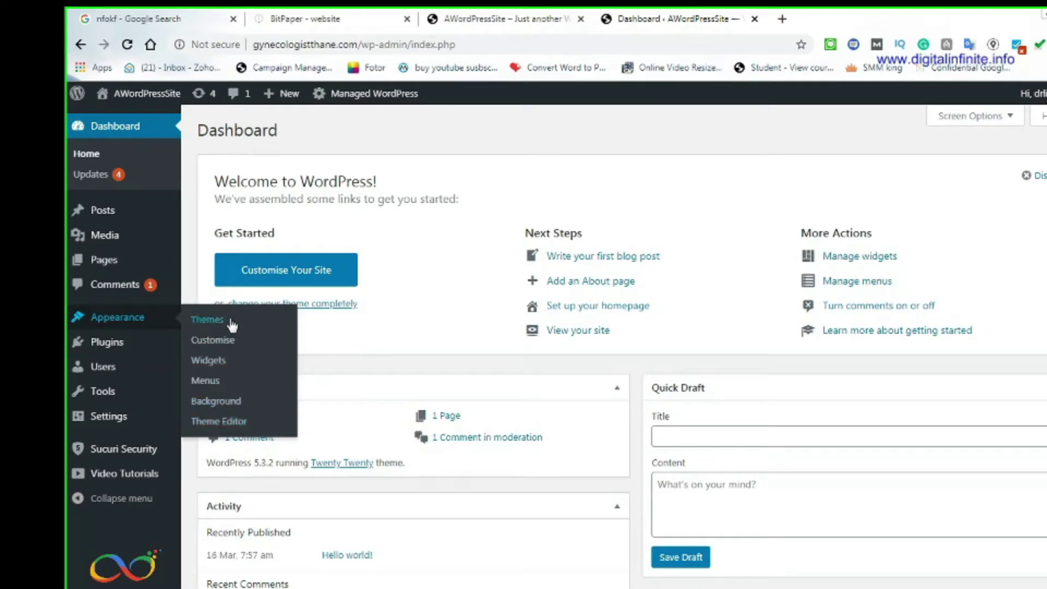
mouse_move(82, 346)
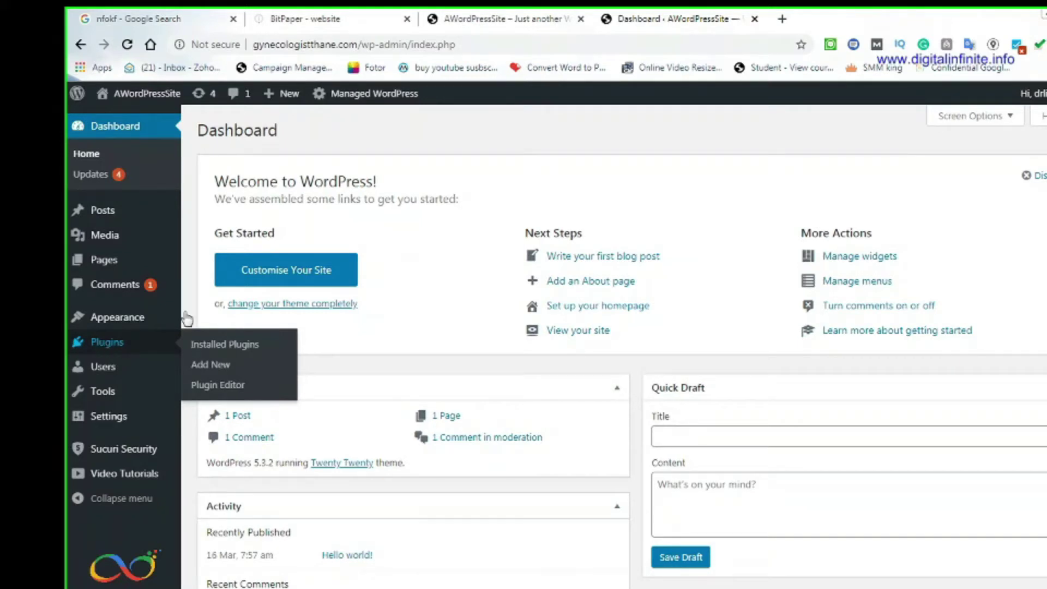
Load hopelandonline.com in a new tab, briefly checking the front page and Dashboard tabs
left_click(782, 18)
type("hopelandonline.com")
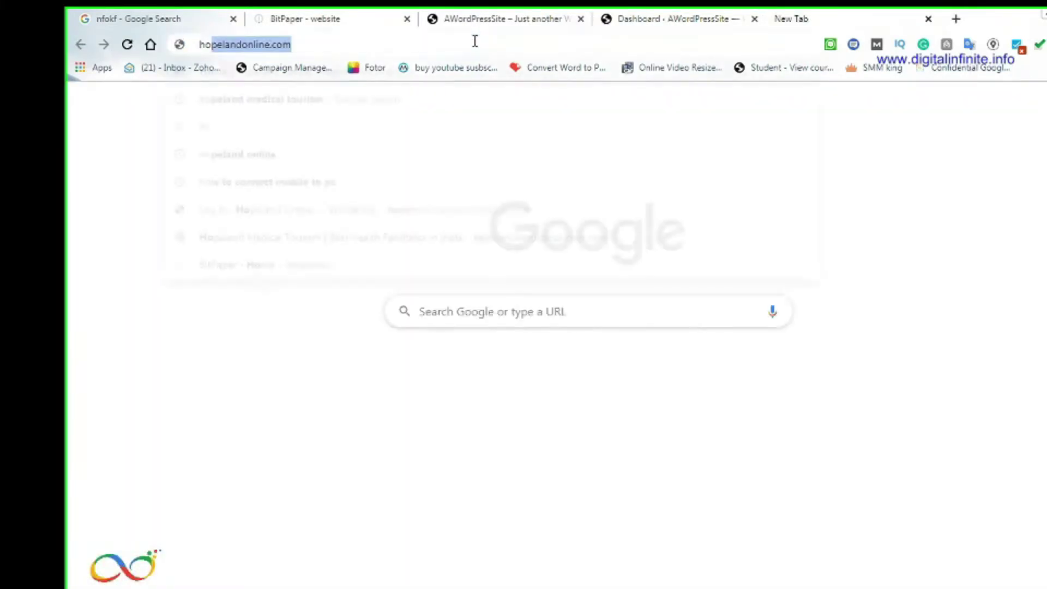
key("Return")
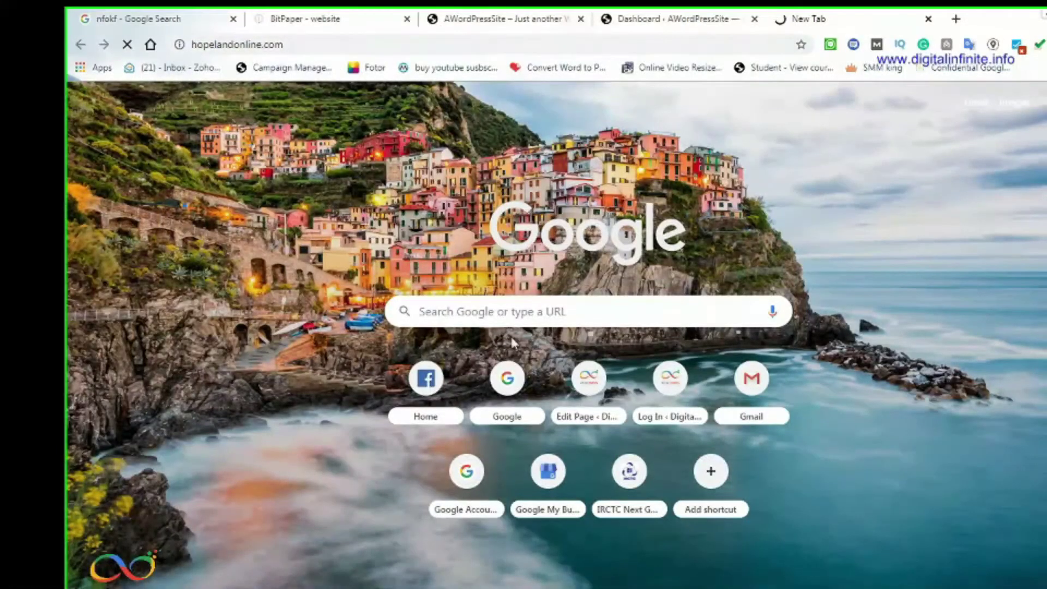
left_click(490, 12)
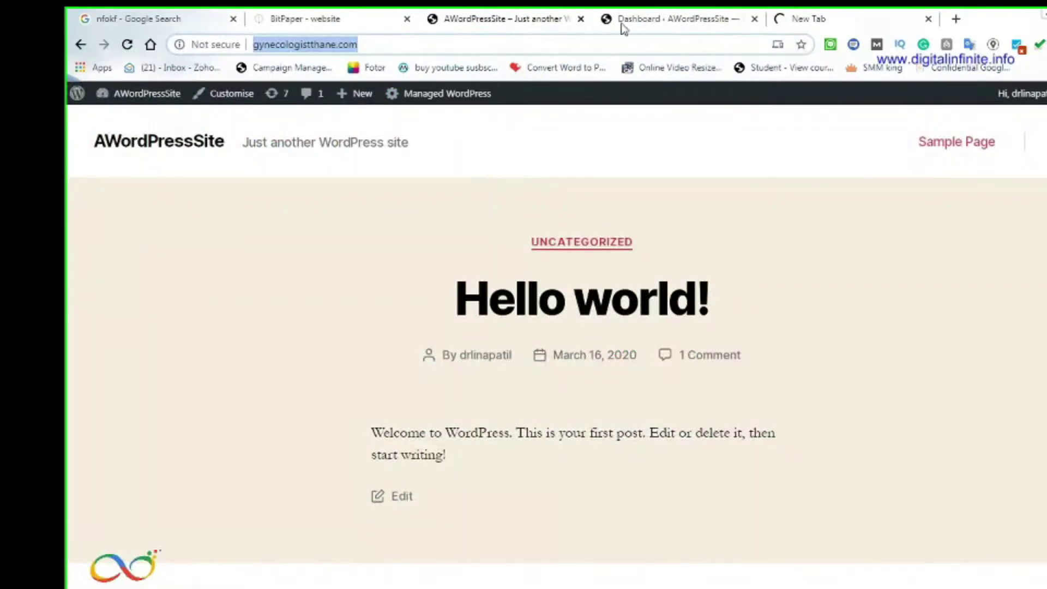
left_click(658, 22)
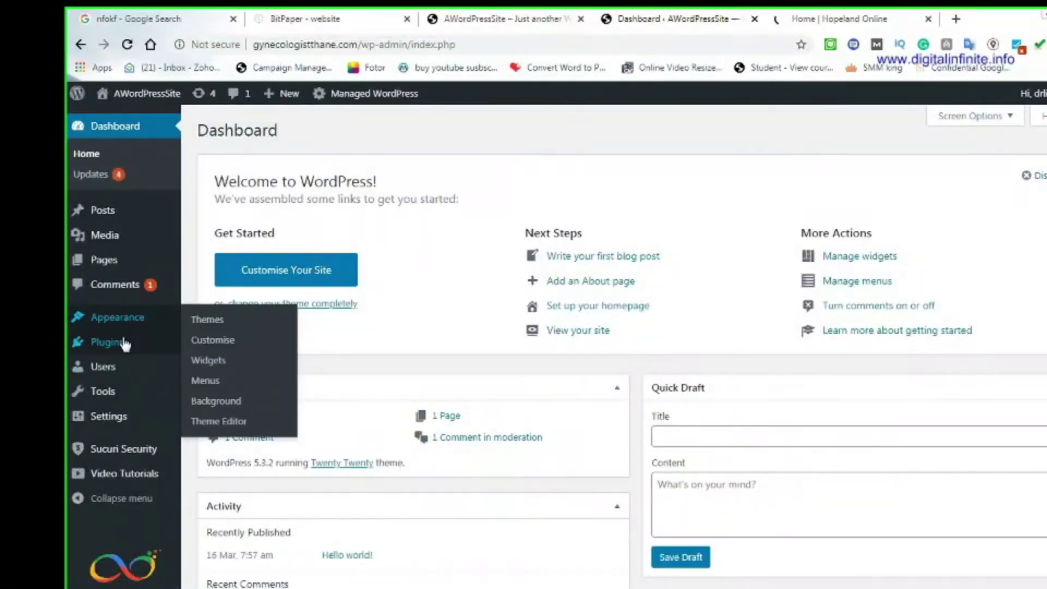
mouse_move(122, 349)
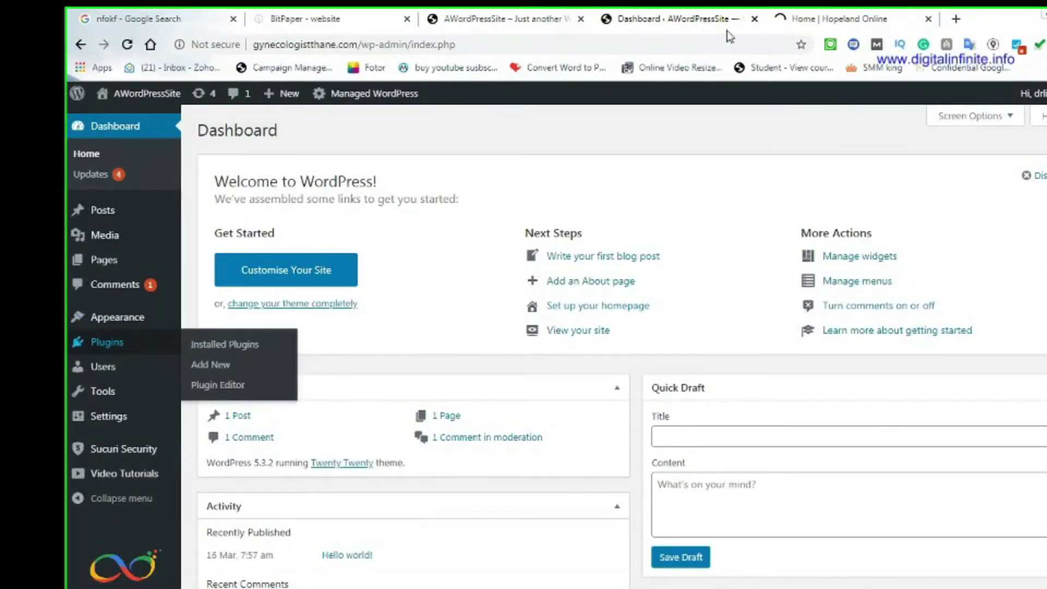
left_click(854, 16)
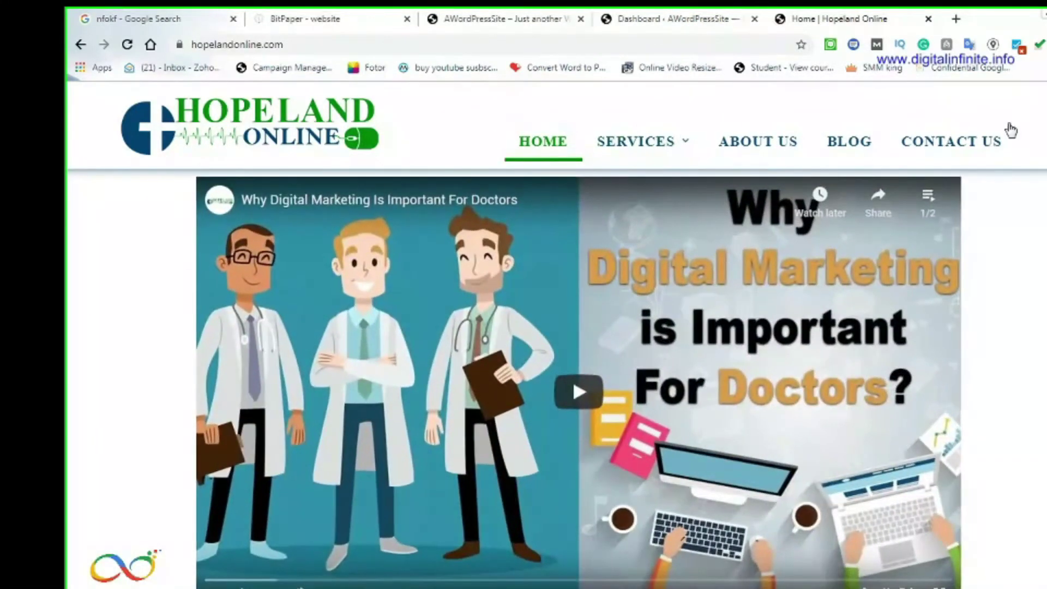
Scroll the Hopeland Online homepage down through the contact form, footer and client logos
scroll(1019, 412, "down", 5)
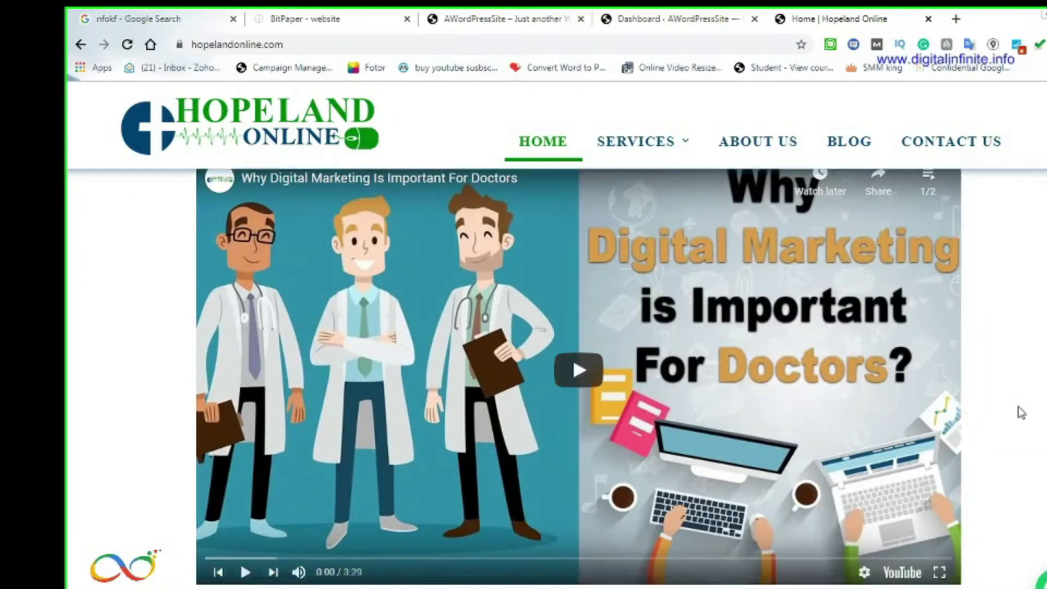
scroll(1020, 414, "up", 5)
scroll(1020, 414, "down", 6)
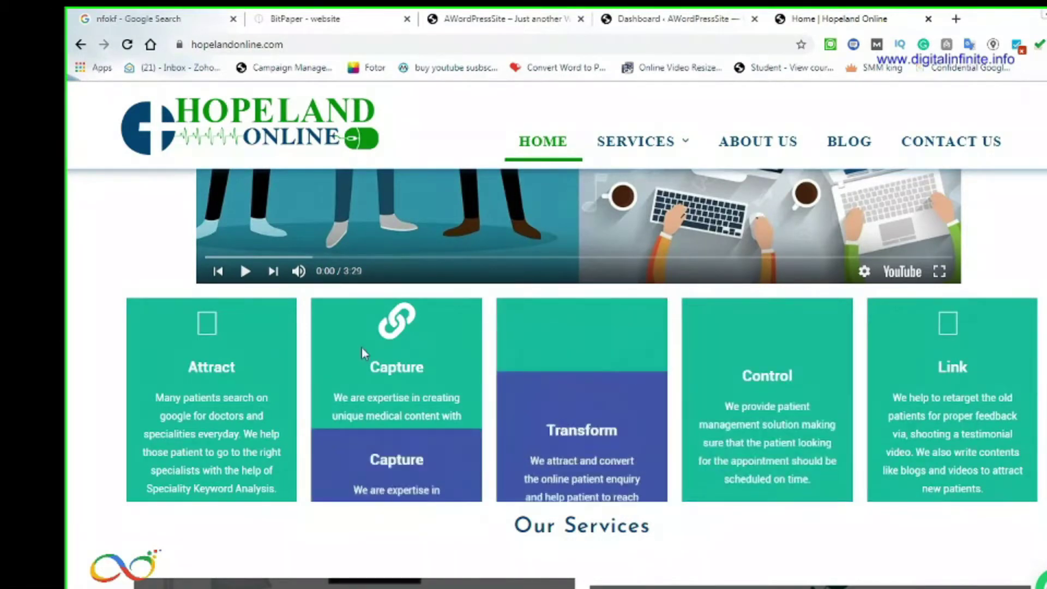
scroll(362, 348, "down", 1)
scroll(362, 346, "down", 8)
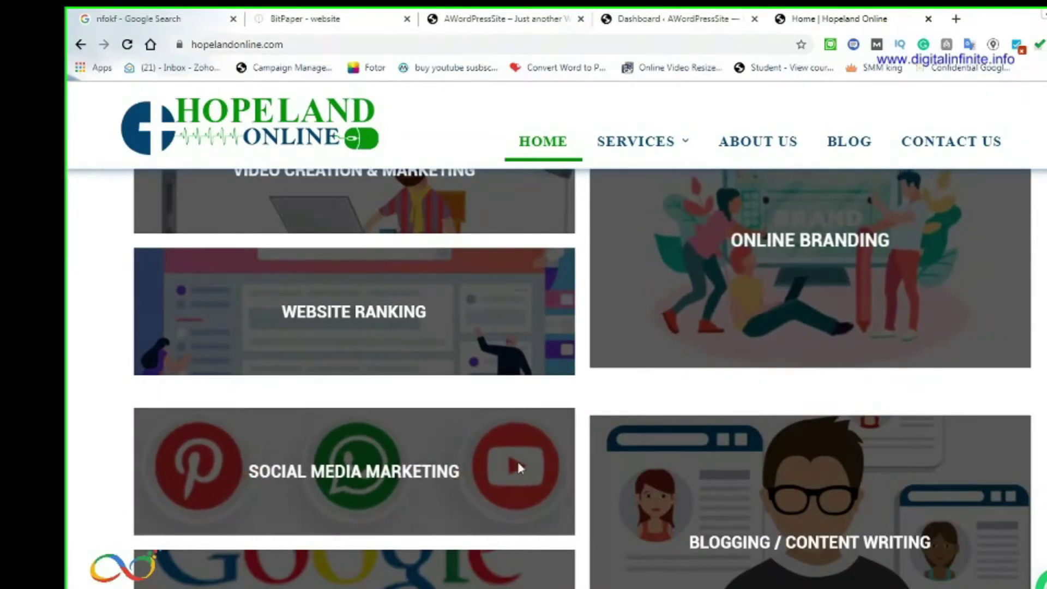
scroll(494, 489, "down", 10)
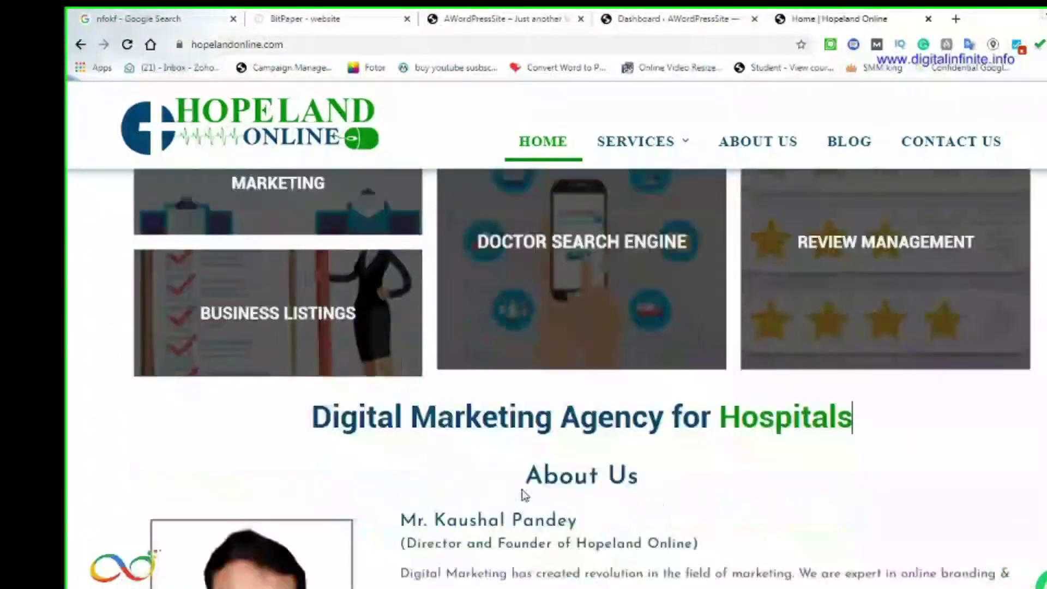
scroll(522, 490, "down", 5)
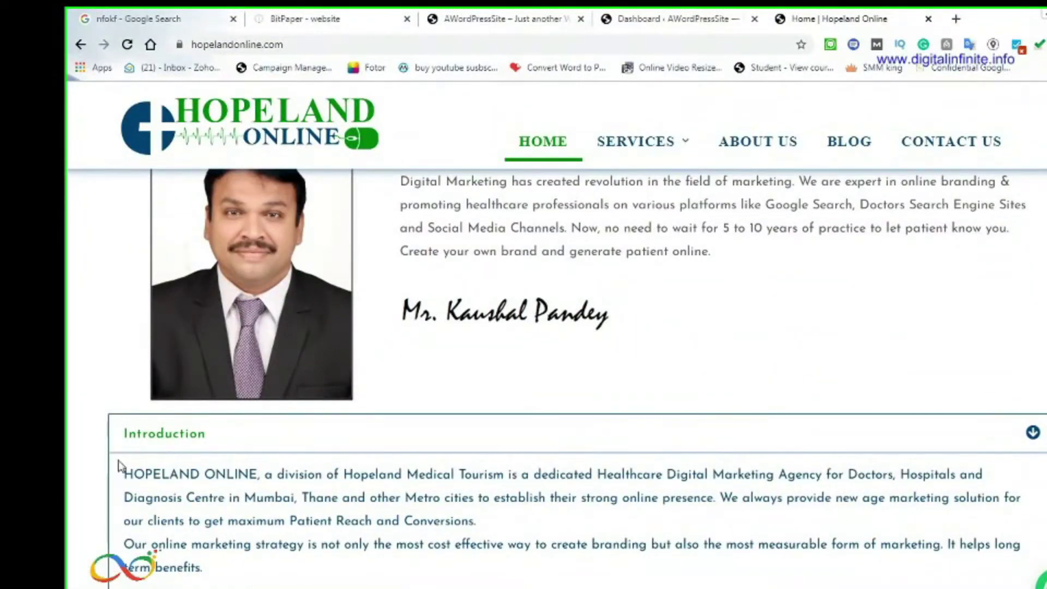
scroll(569, 465, "down", 12)
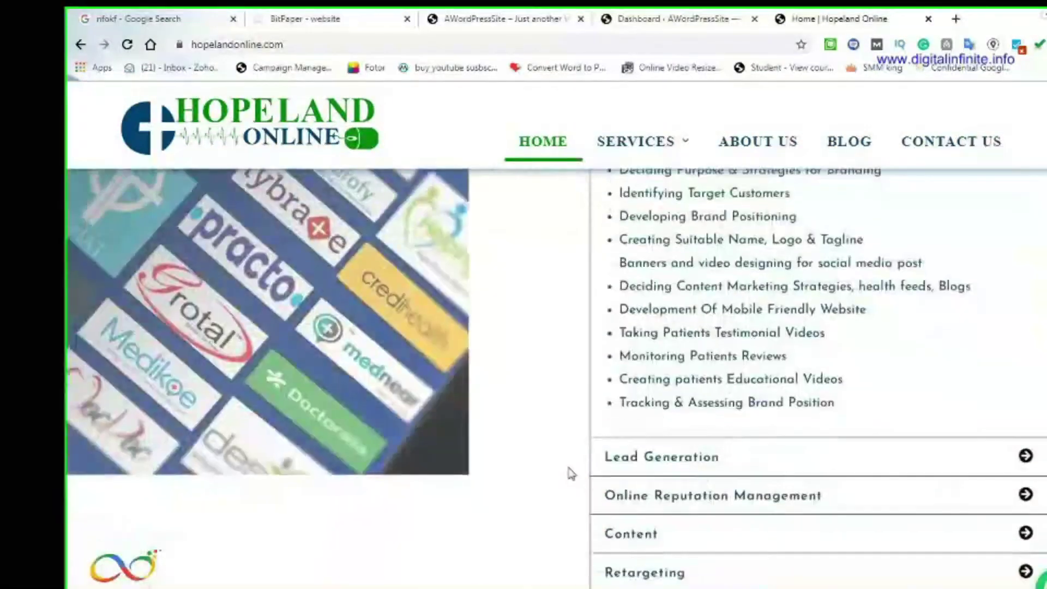
scroll(570, 473, "up", 4)
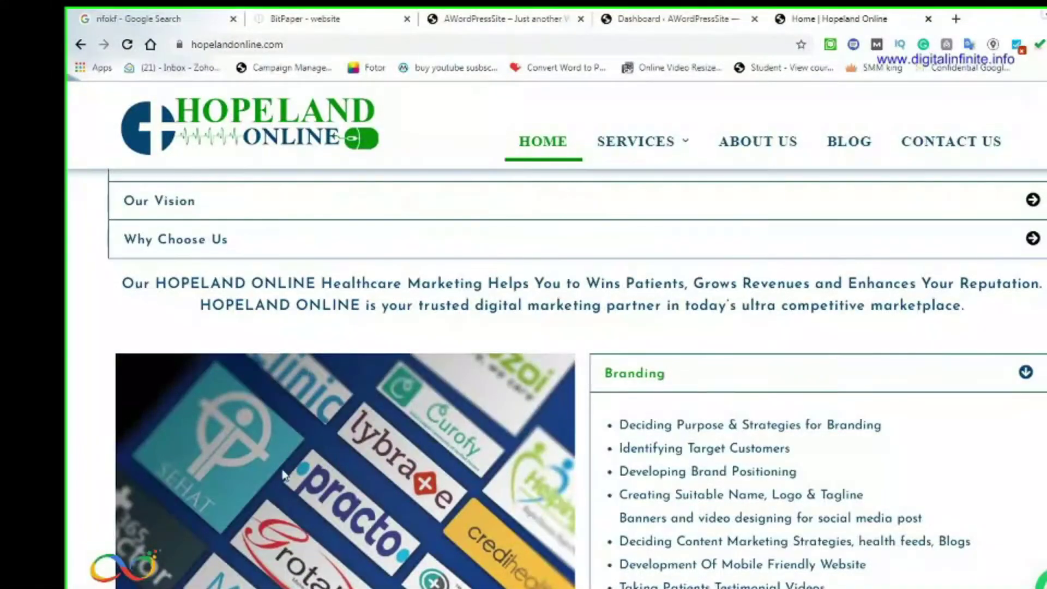
scroll(382, 481, "down", 8)
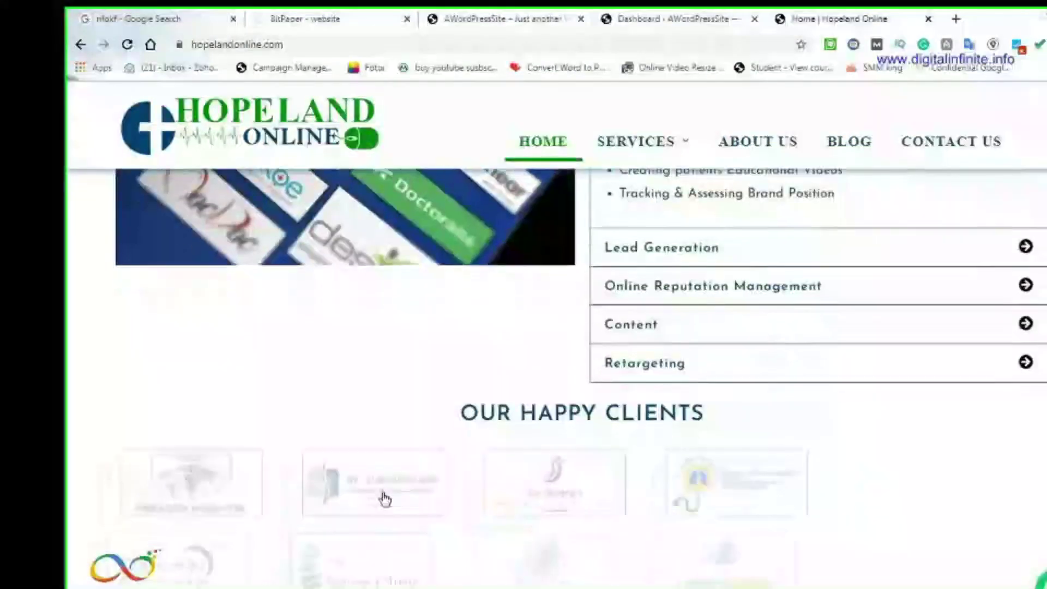
scroll(384, 498, "down", 5)
scroll(385, 499, "down", 4)
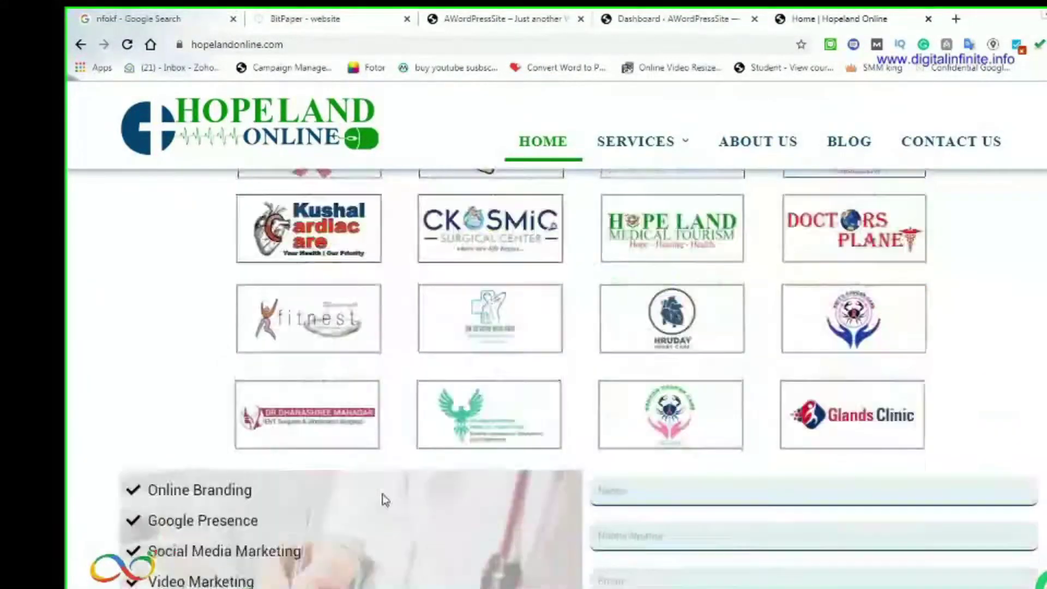
scroll(384, 500, "down", 6)
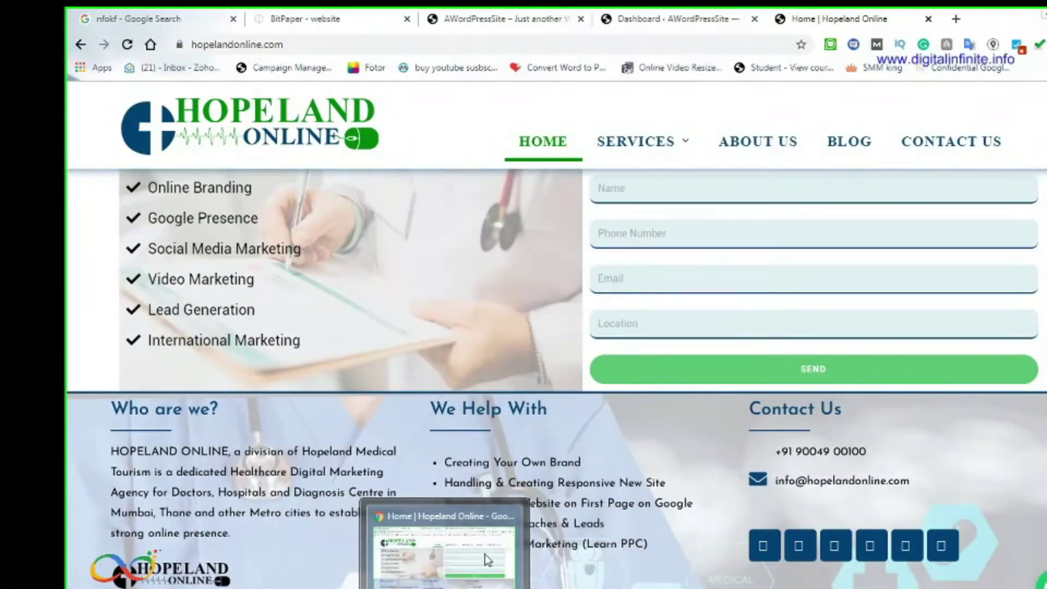
Switch to the Dashboard tab and look over the Tools, Users and Settings sidebar menus
left_click(639, 22)
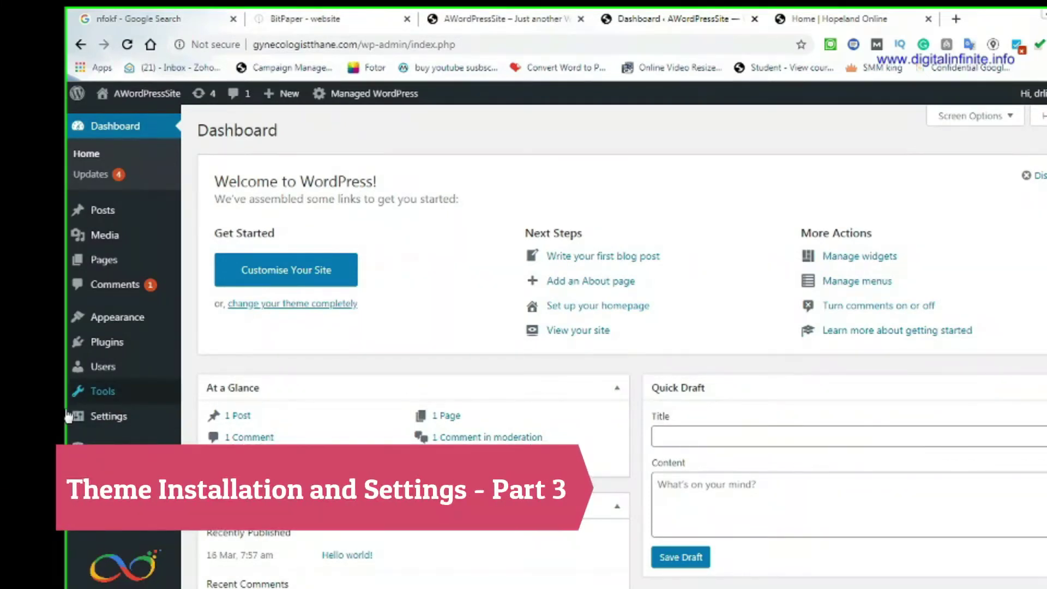
mouse_move(80, 392)
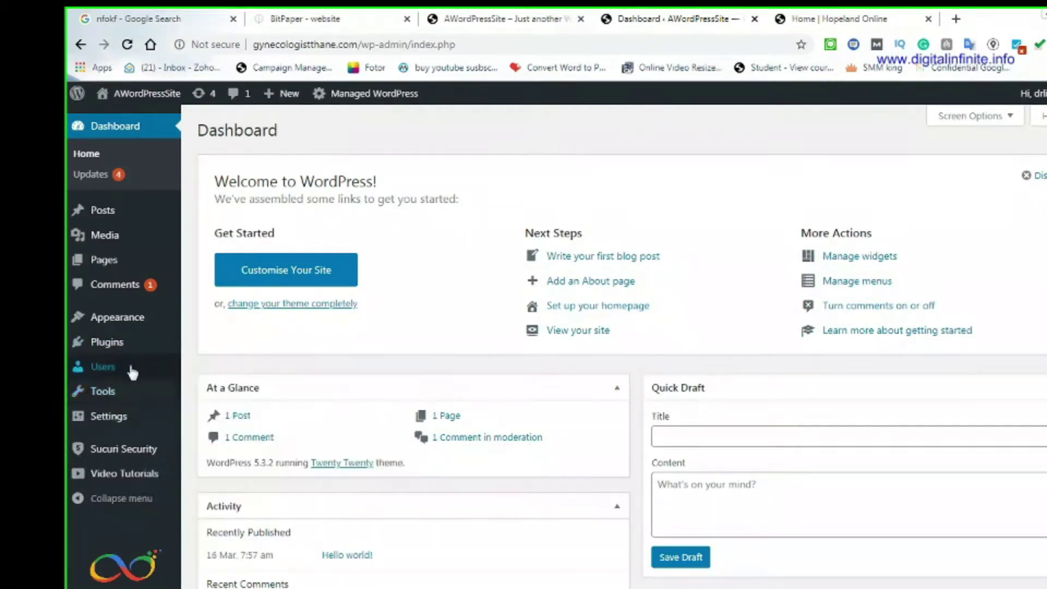
mouse_move(112, 371)
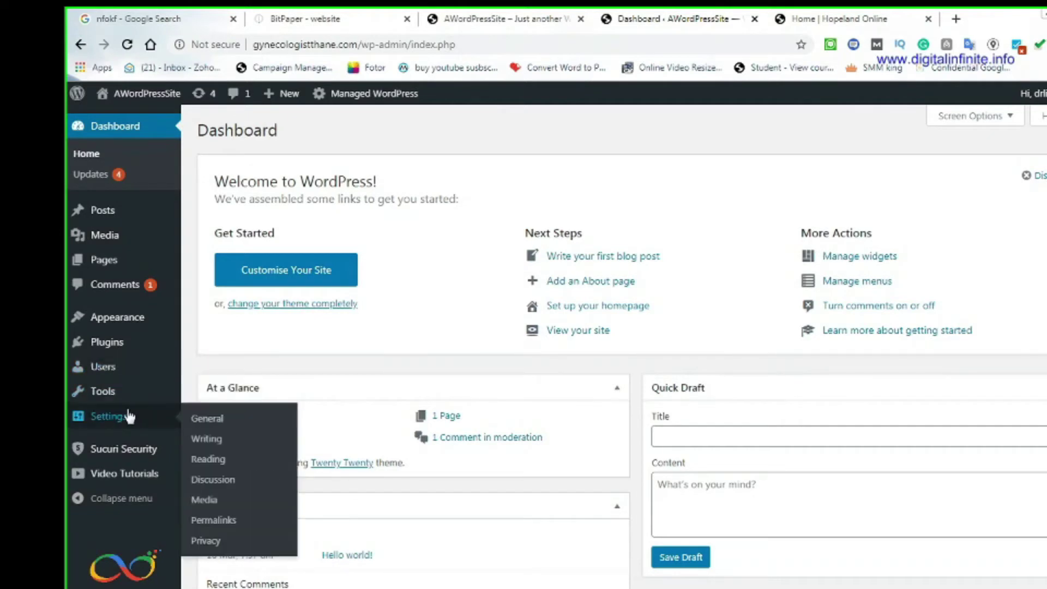
mouse_move(120, 394)
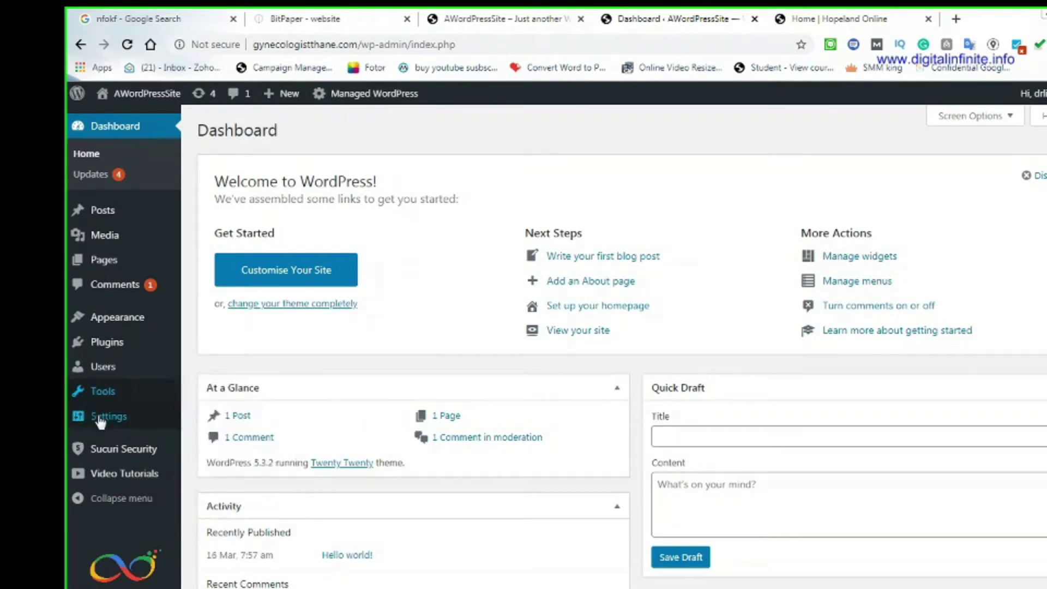
mouse_move(129, 419)
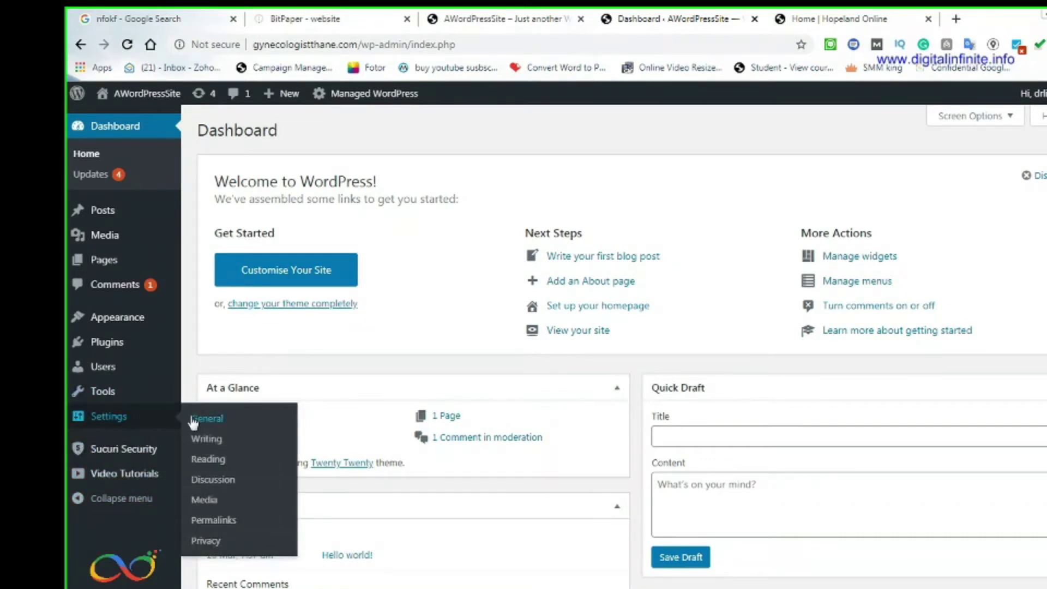
Open Settings > General and compare its site title and tagline with the live front page
left_click(217, 430)
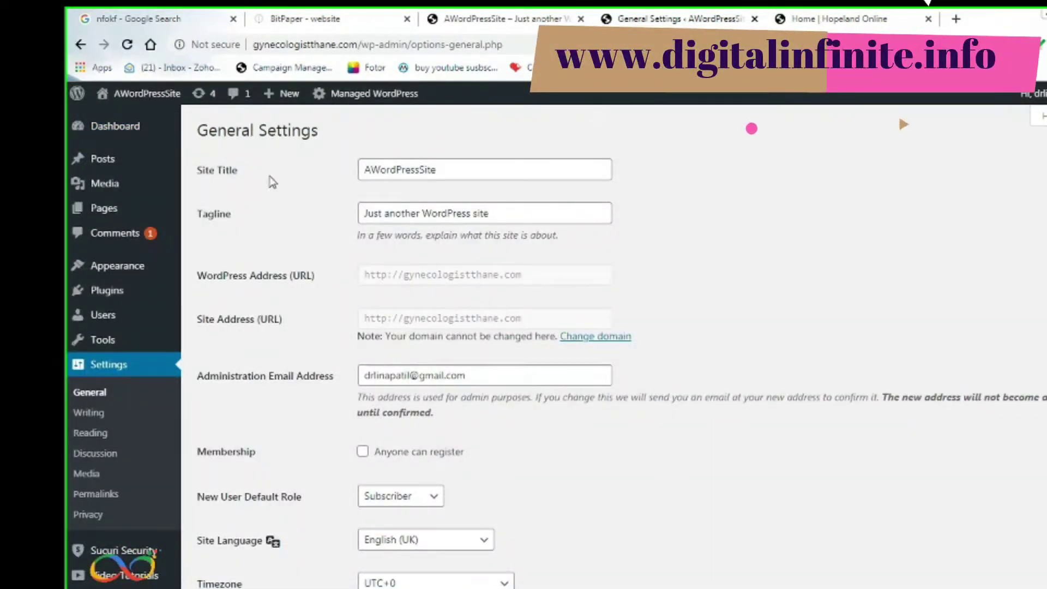
left_click_drag(463, 171, 240, 168)
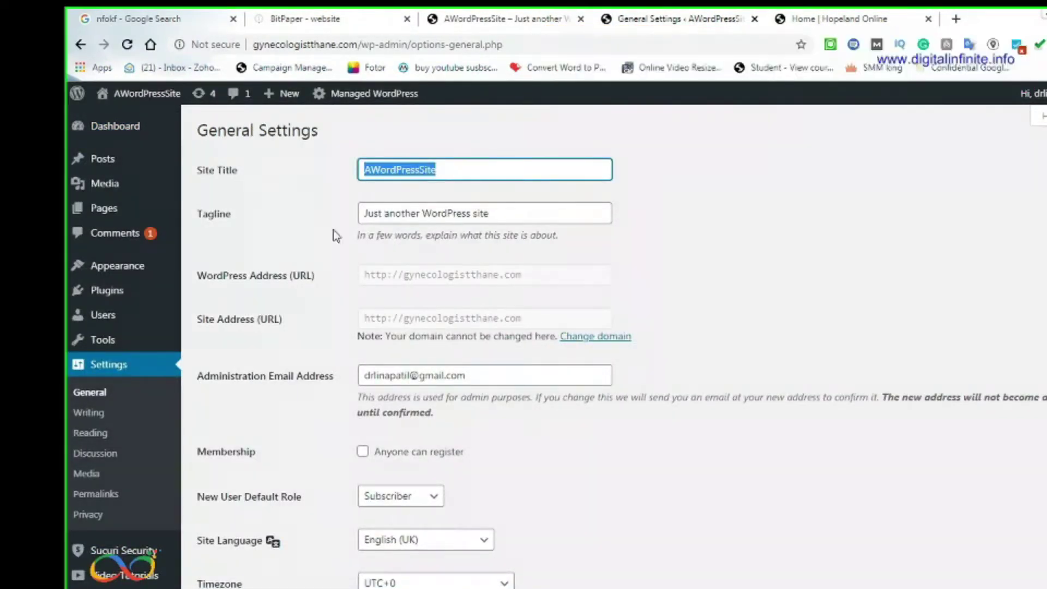
left_click_drag(513, 217, 307, 216)
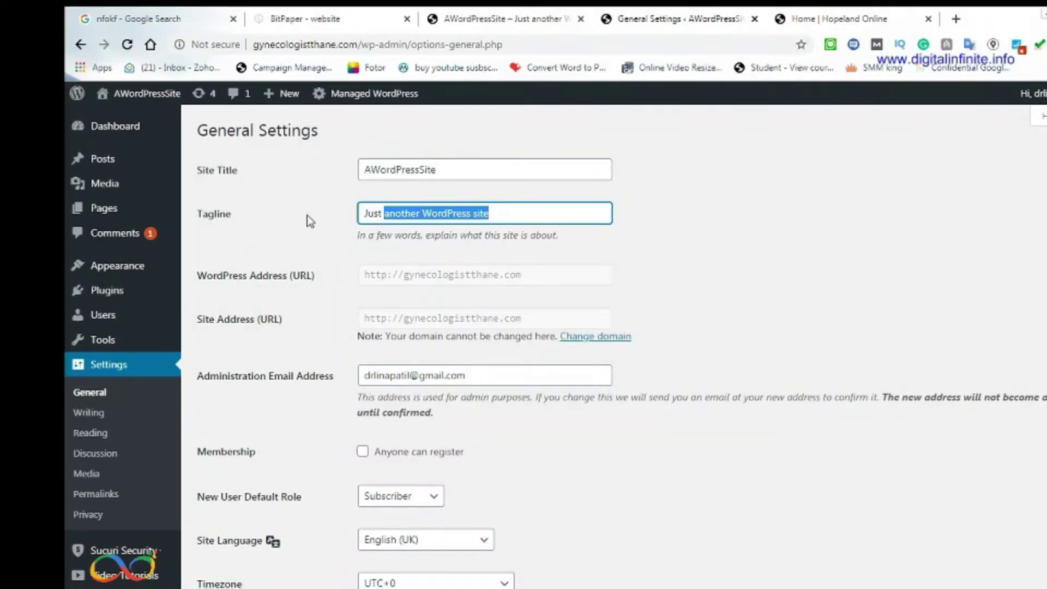
left_click(518, 16)
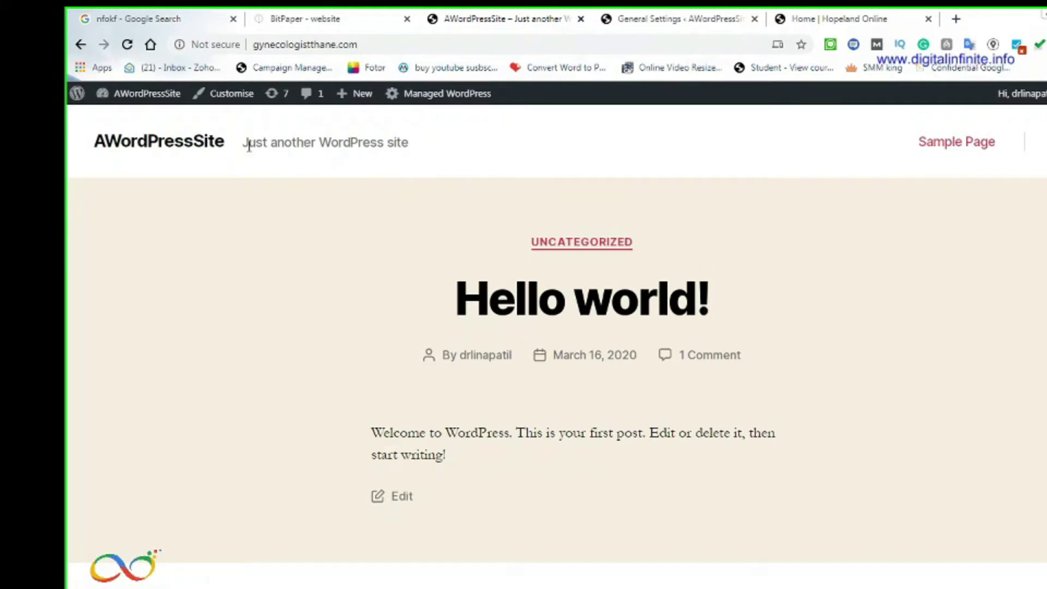
left_click_drag(248, 143, 467, 152)
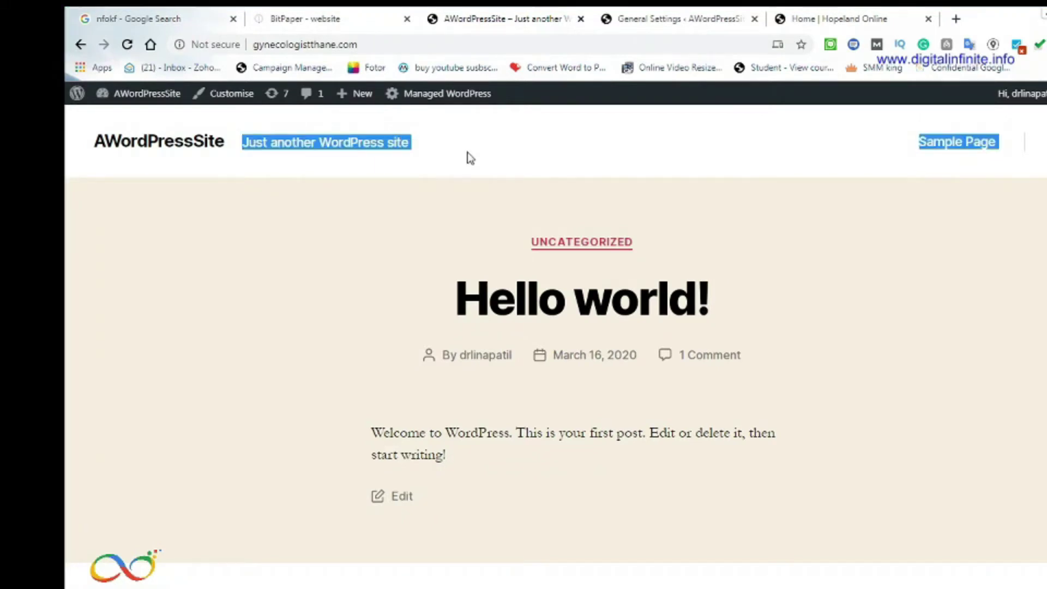
left_click(704, 21)
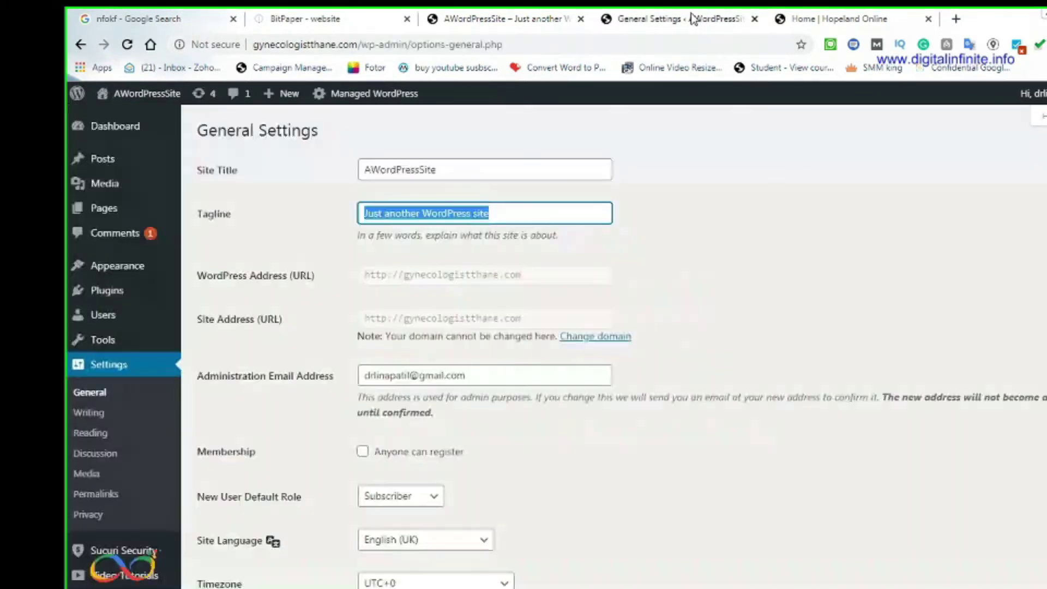
Replace the AWordPressSite title with the doctor's name, correcting its capitalisation
left_click(408, 170)
left_click_drag(492, 174, 319, 162)
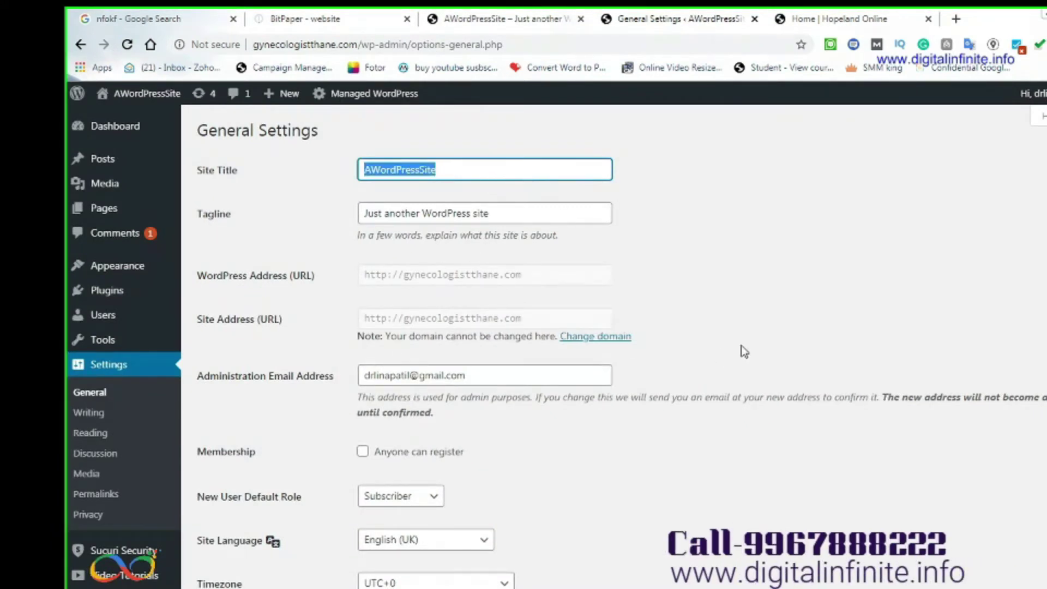
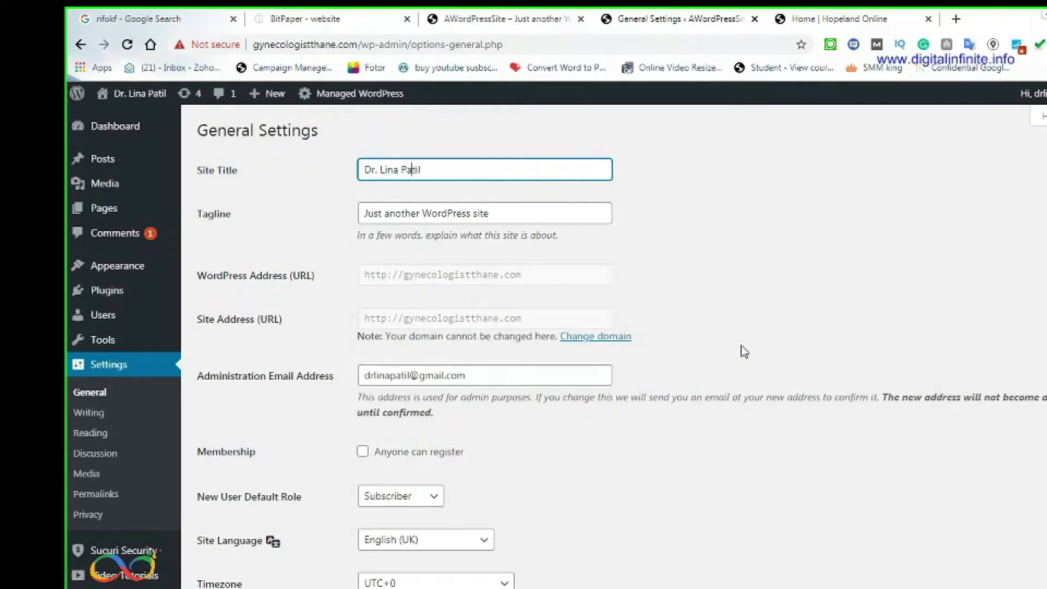
Set the Tagline to 'Gynecologiest in Thane' and copy it
left_click_drag(515, 213, 356, 211)
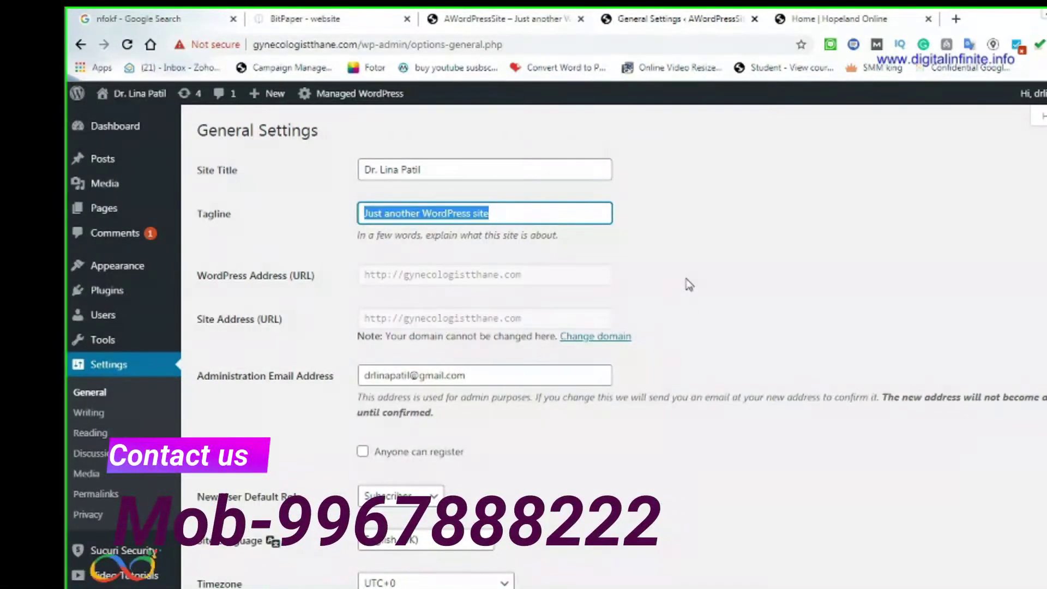
type("Gynecolog")
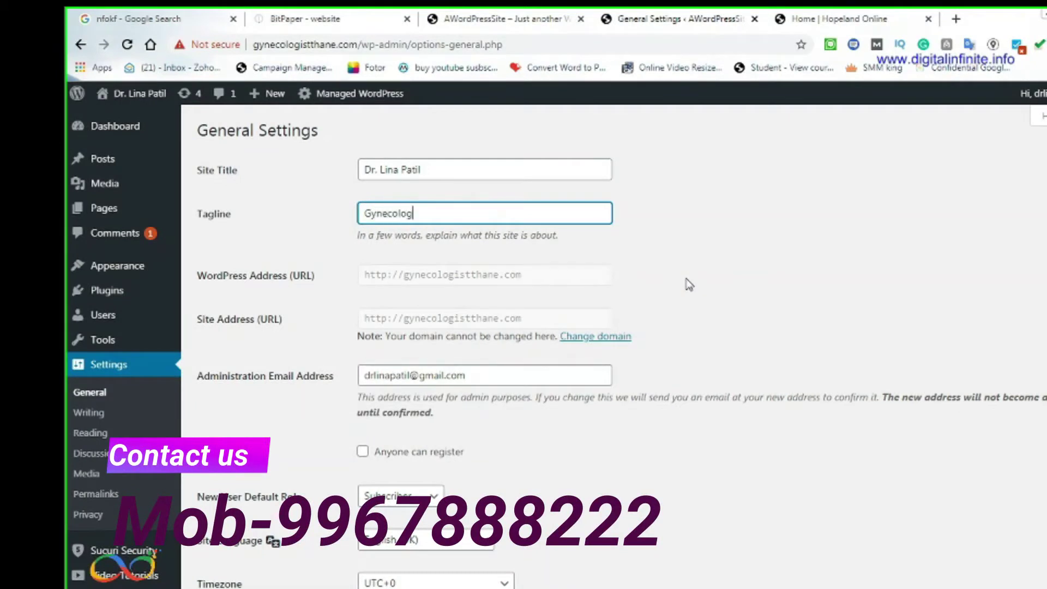
type("iest in Thane")
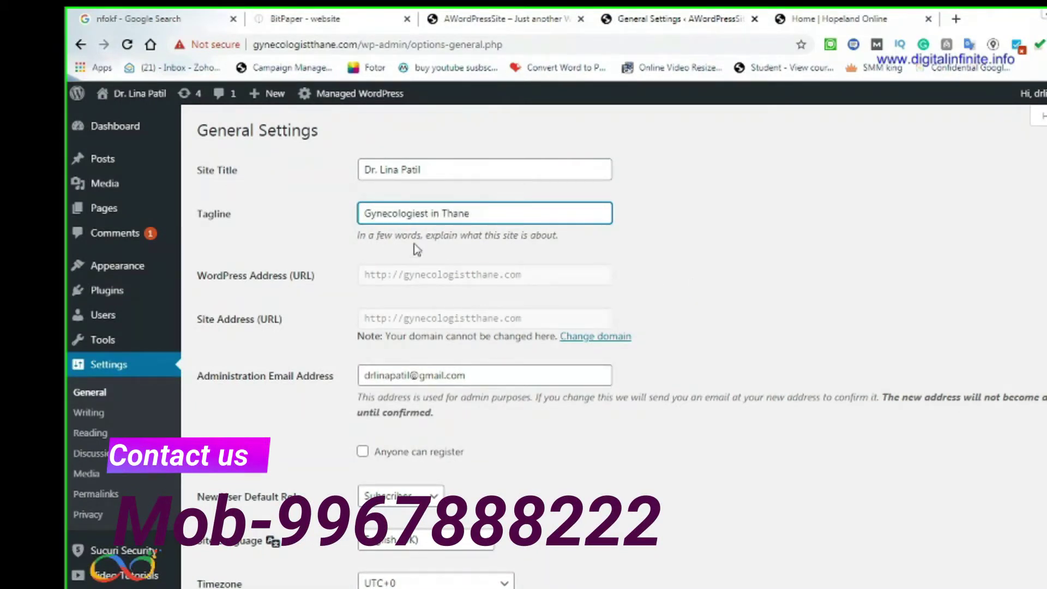
left_click_drag(474, 214, 253, 214)
key("ctrl+c")
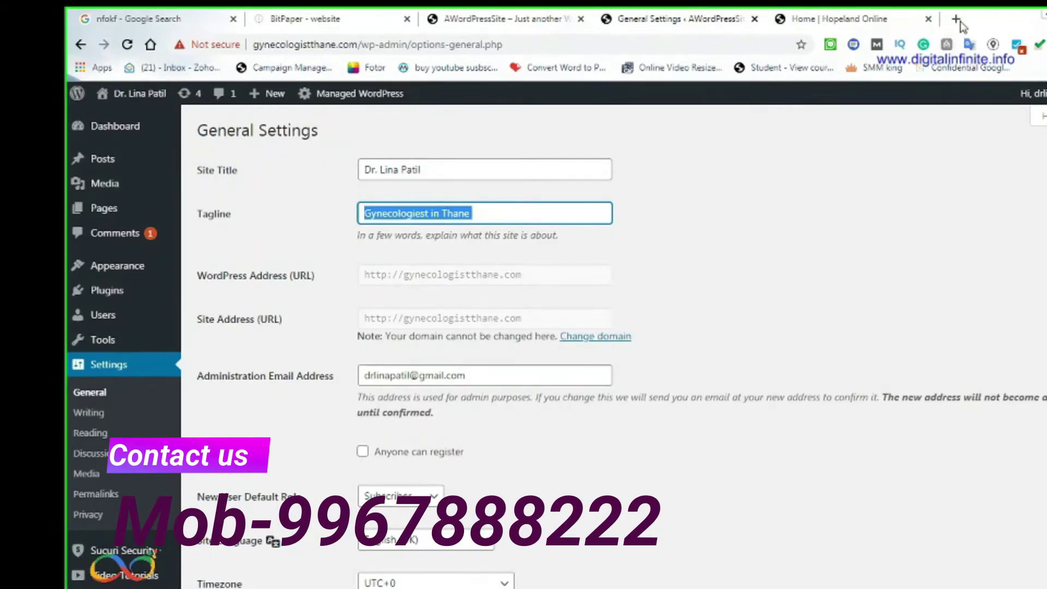
left_click(958, 20)
Check the spelling on Google and paste 'Gynecologist in Thane' into the Tagline field
key("ctrl+v")
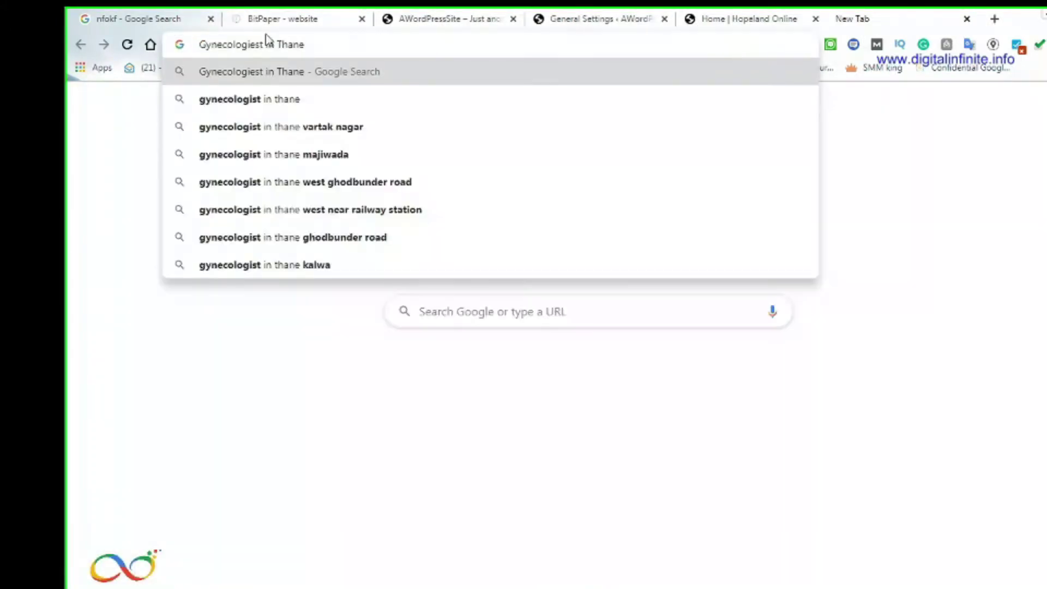
key("Return")
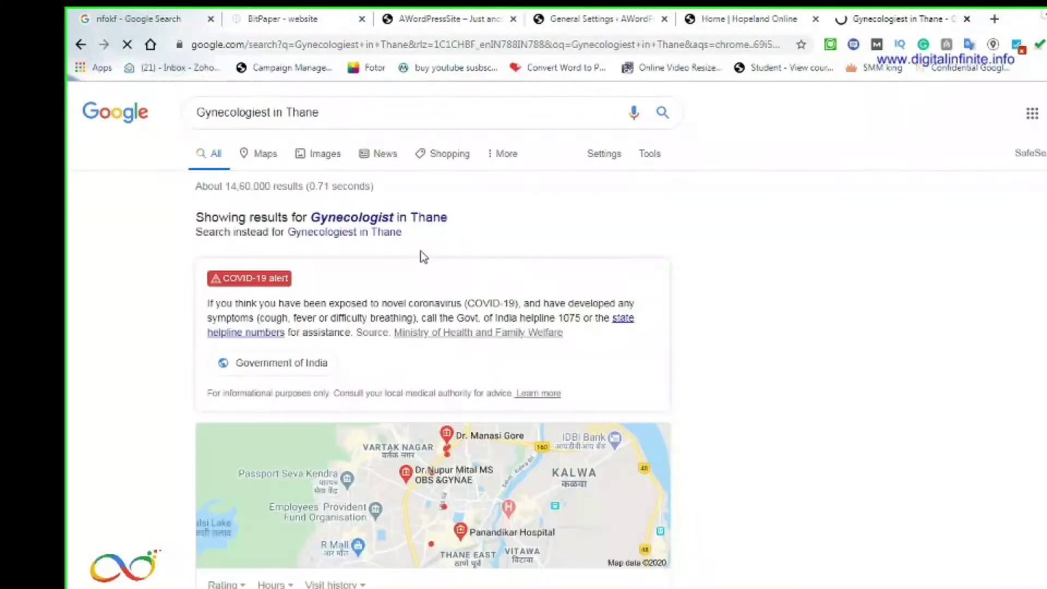
left_click(431, 218)
left_click_drag(340, 112, 180, 115)
key("ctrl+c")
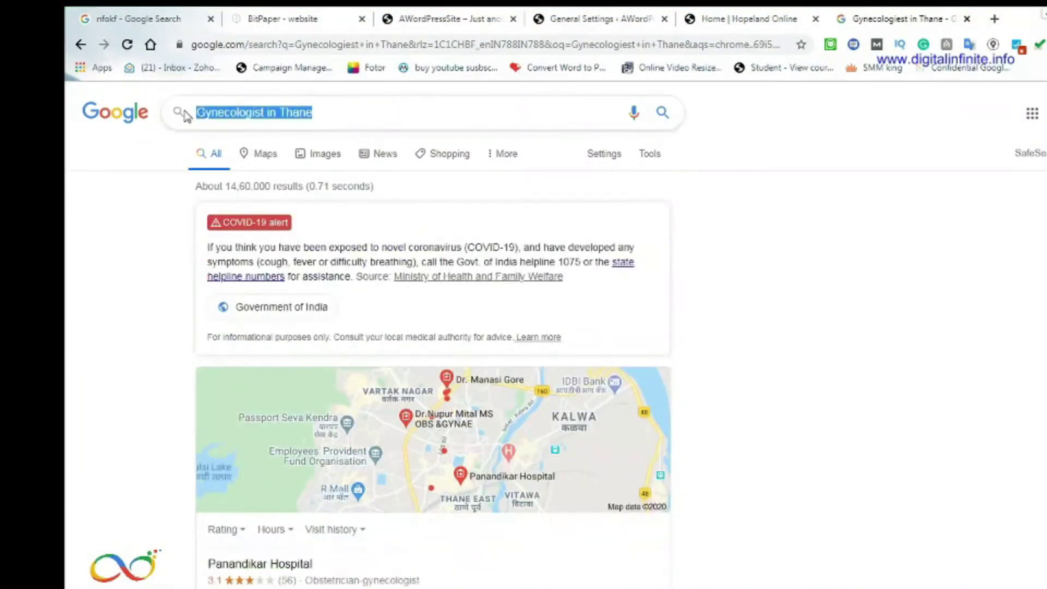
left_click(605, 20)
key("ctrl+v")
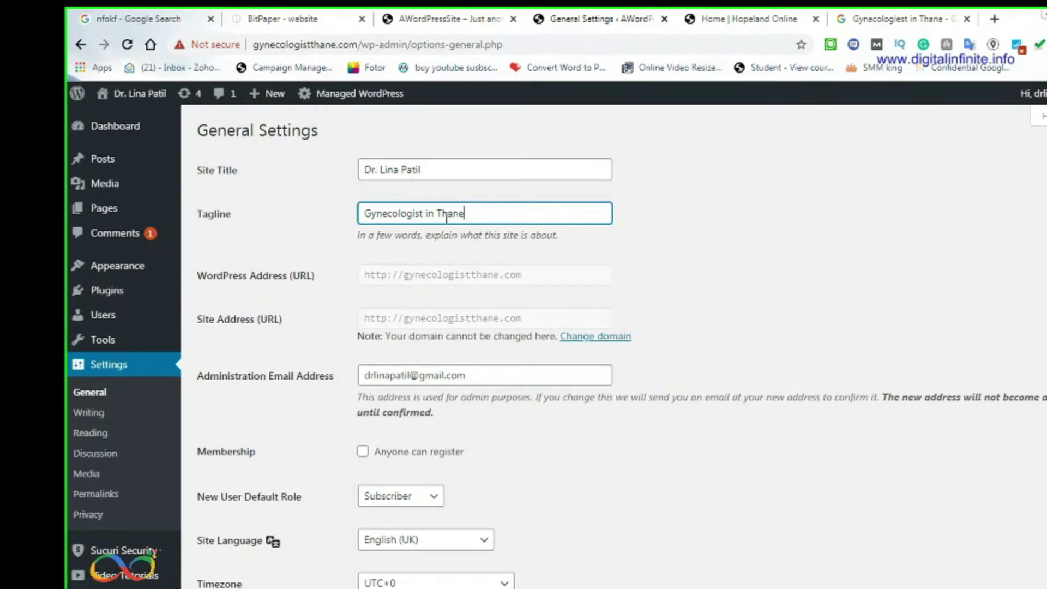
Compare the site's front page with the Hopeland Online site, then return to General Settings
left_click(461, 168)
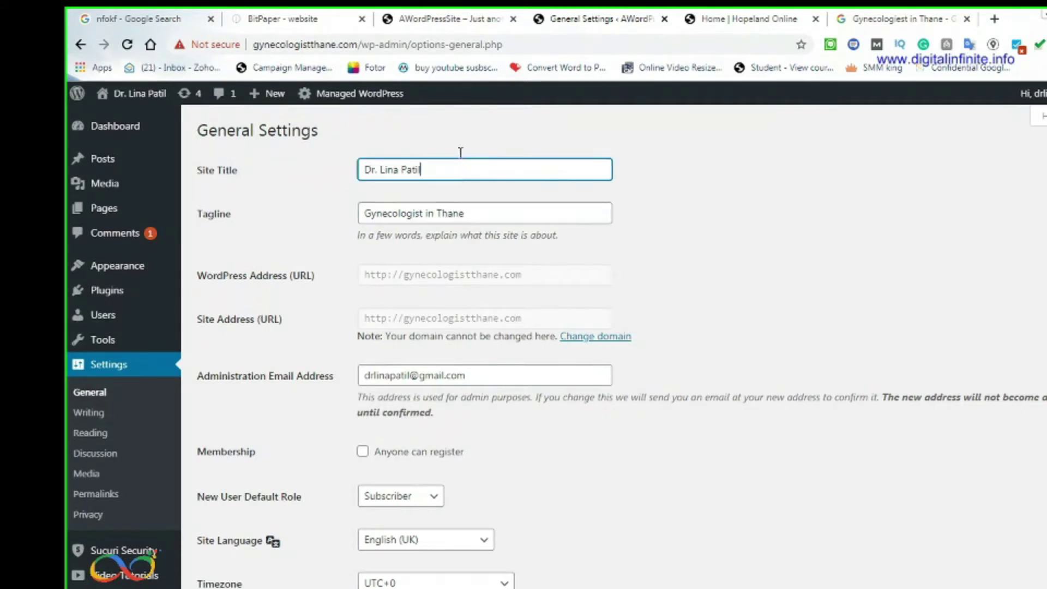
left_click(431, 19)
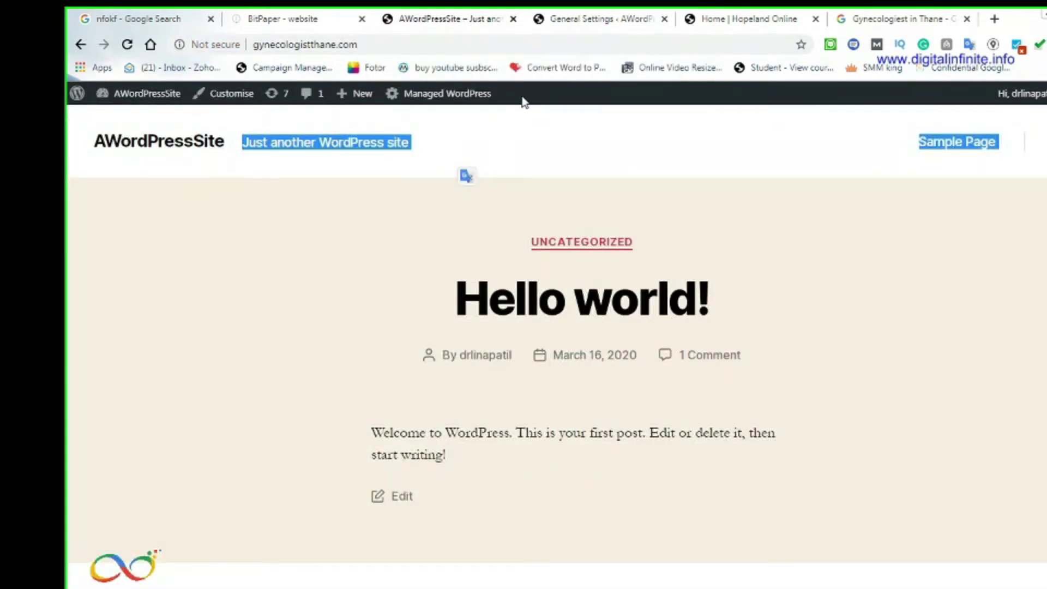
left_click(719, 22)
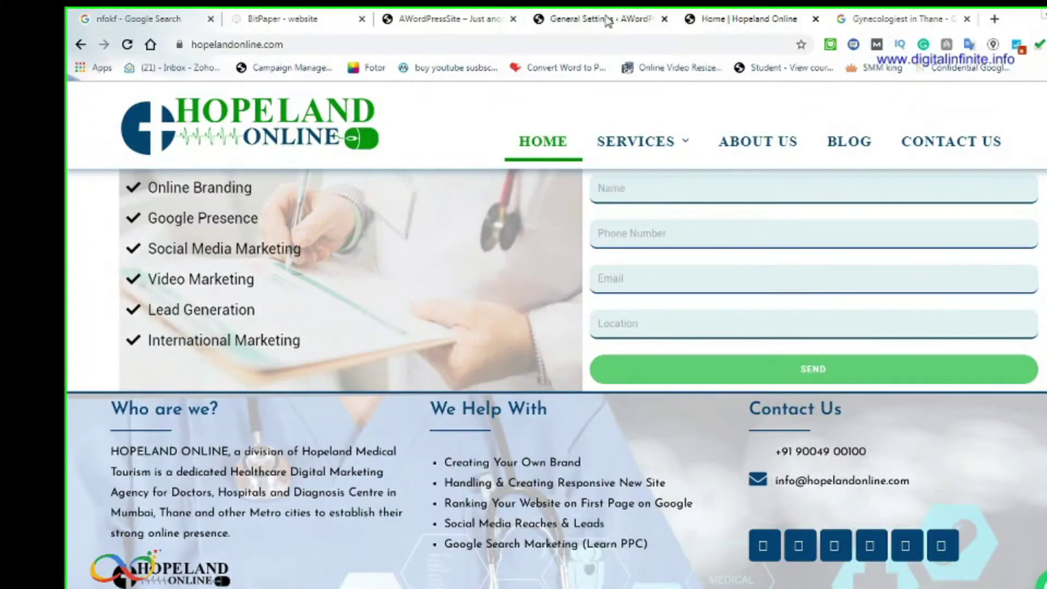
left_click(606, 19)
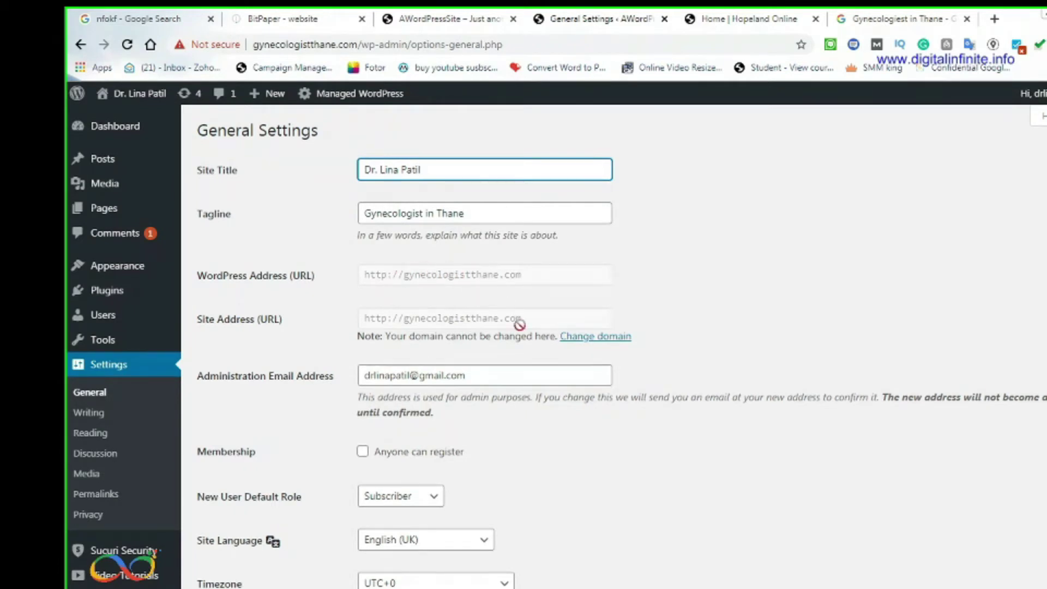
scroll(695, 358, "down", 1)
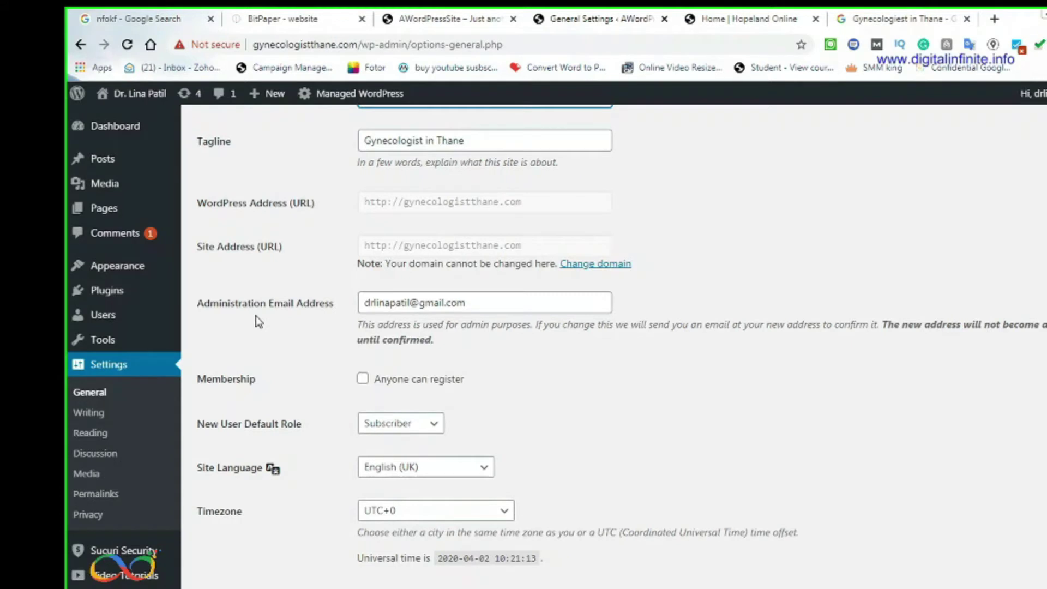
Inspect the Administration Email field and the Timezone list, then open a blank new browser tab
left_click(455, 304)
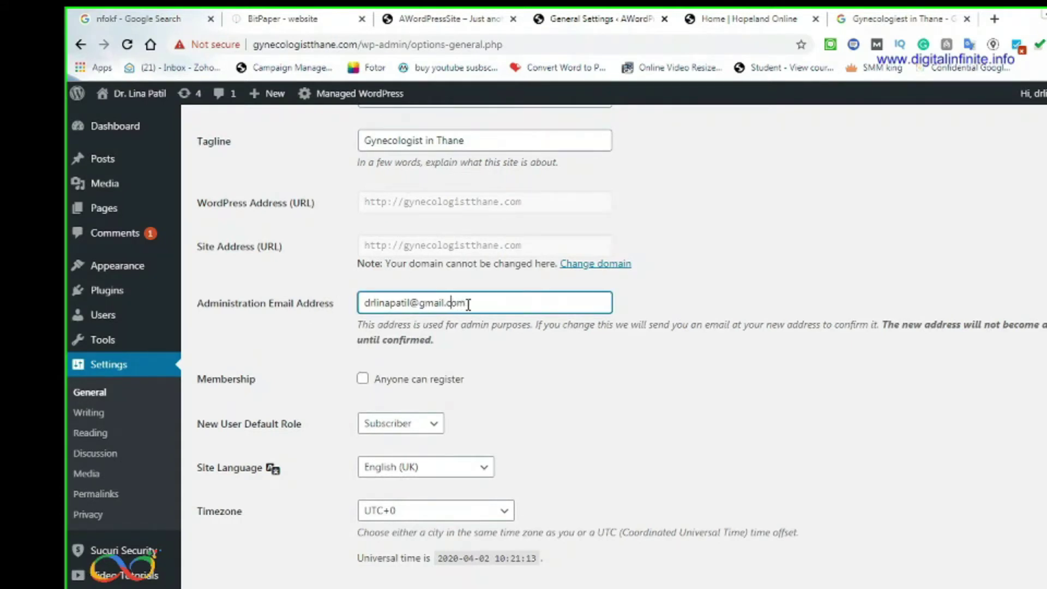
left_click_drag(477, 303, 351, 306)
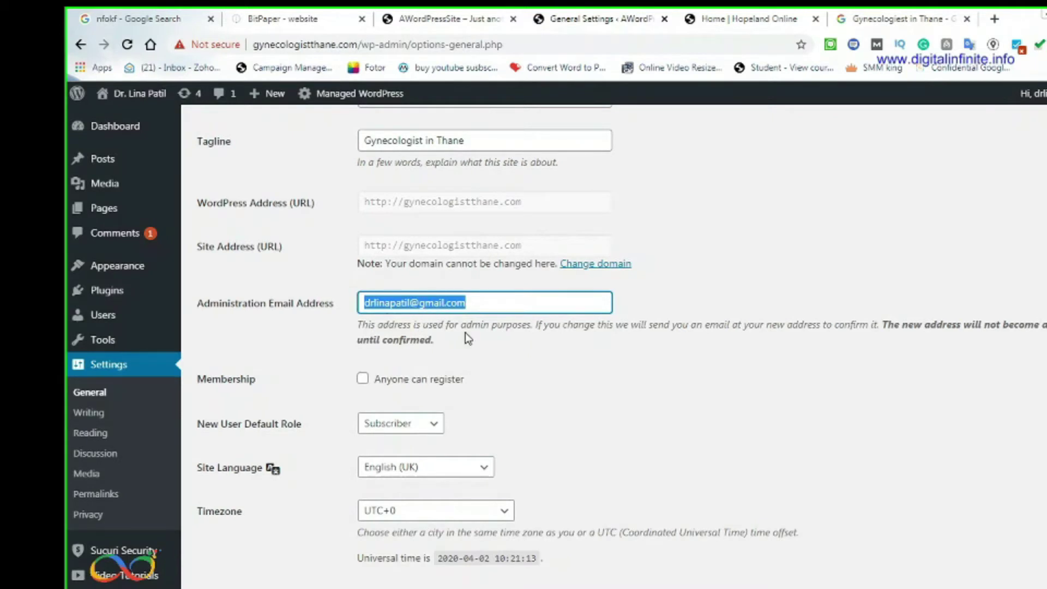
scroll(560, 411, "down", 2)
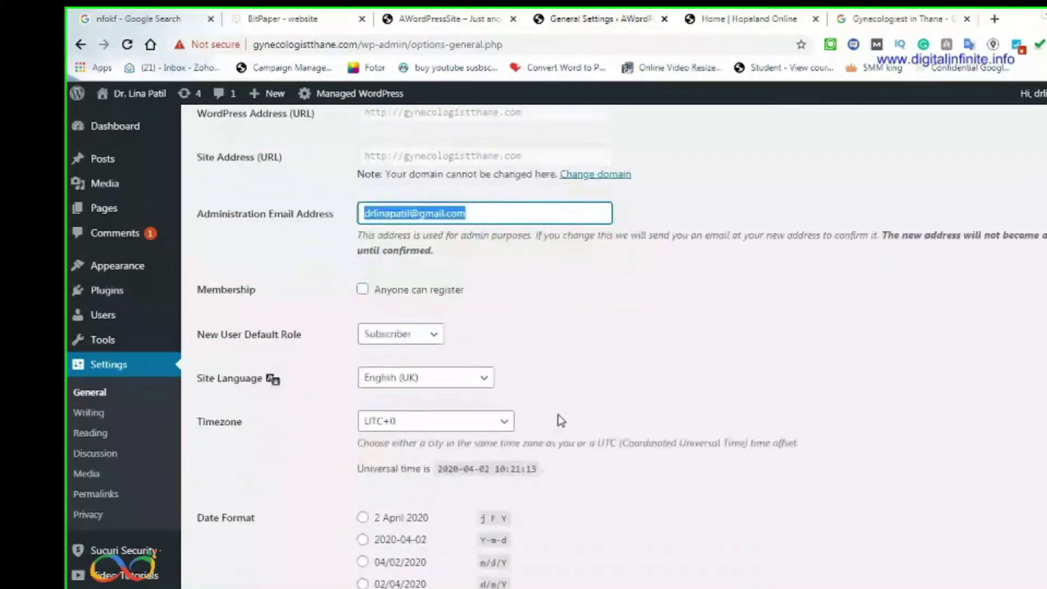
scroll(559, 416, "down", 1)
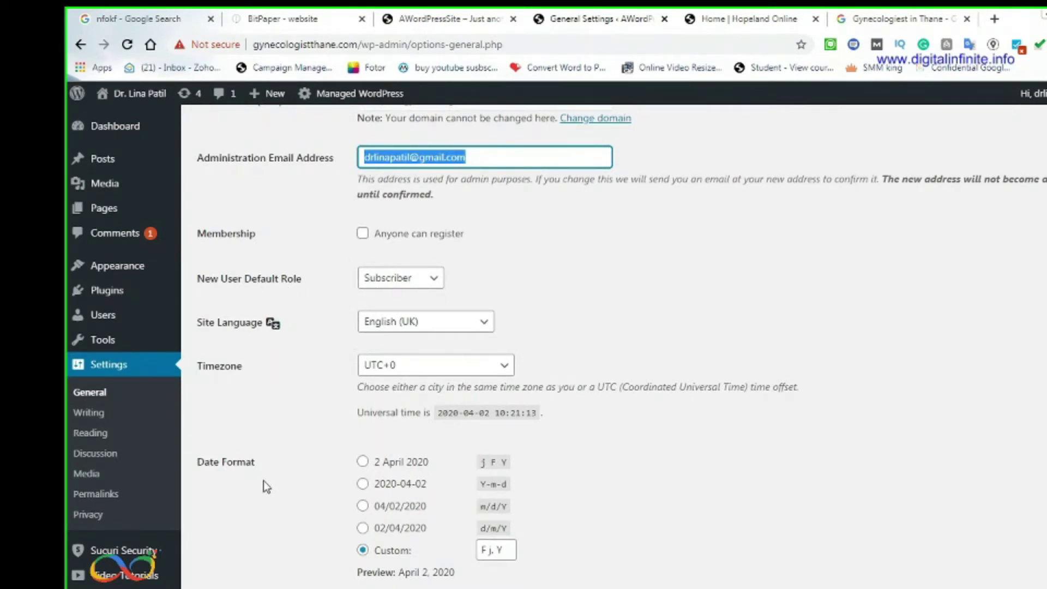
scroll(460, 439, "down", 3)
scroll(631, 407, "up", 2)
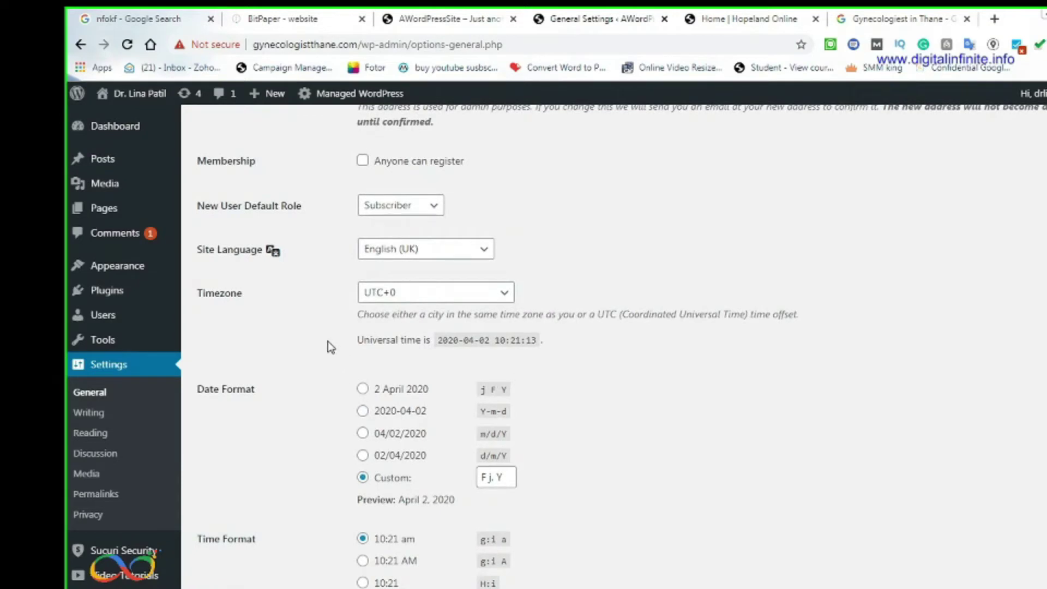
left_click(470, 297)
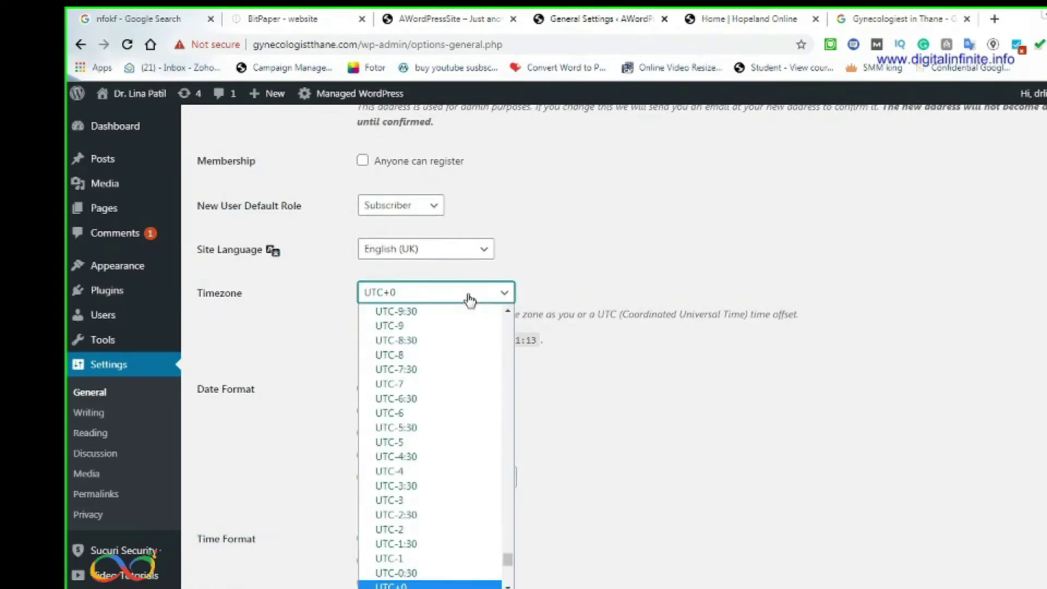
left_click_drag(509, 561, 505, 534)
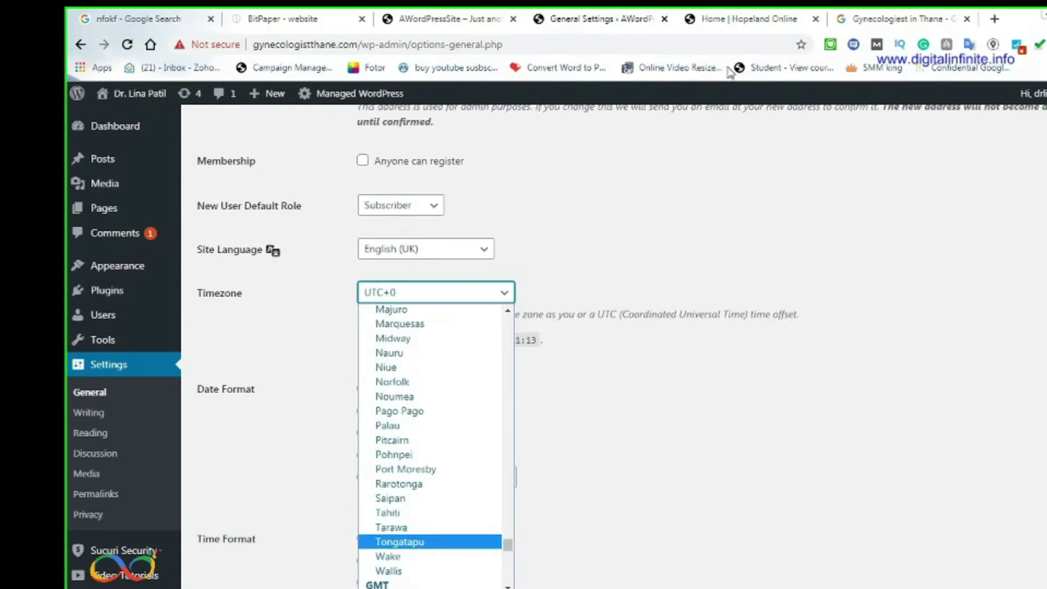
left_click(987, 21)
left_click(992, 20)
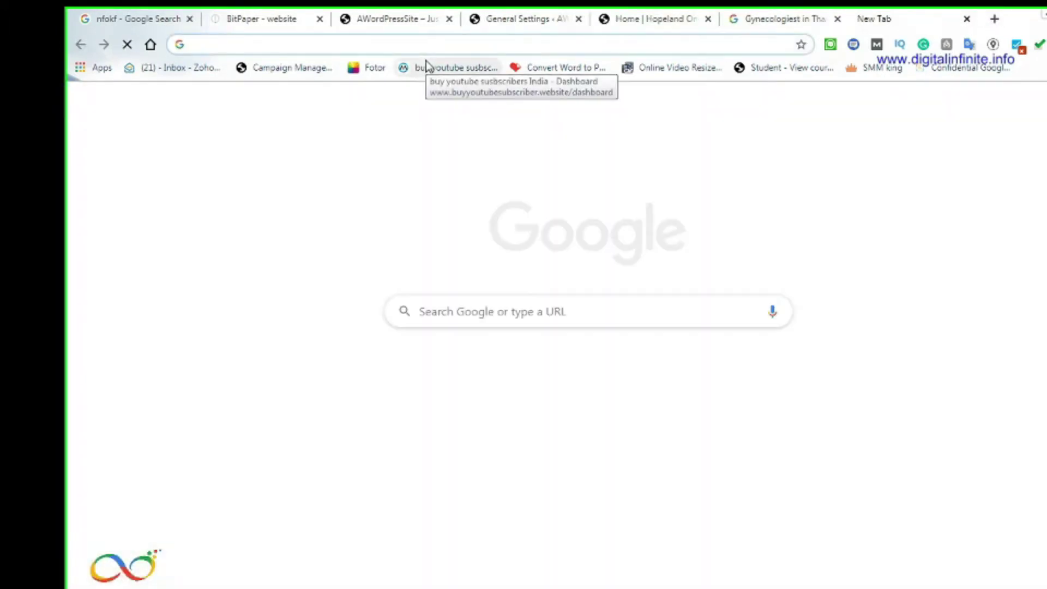
Search Google for 'mumbai time zone' to confirm GMT+5:30, then return to Hopeland Online
type("mumbai tim")
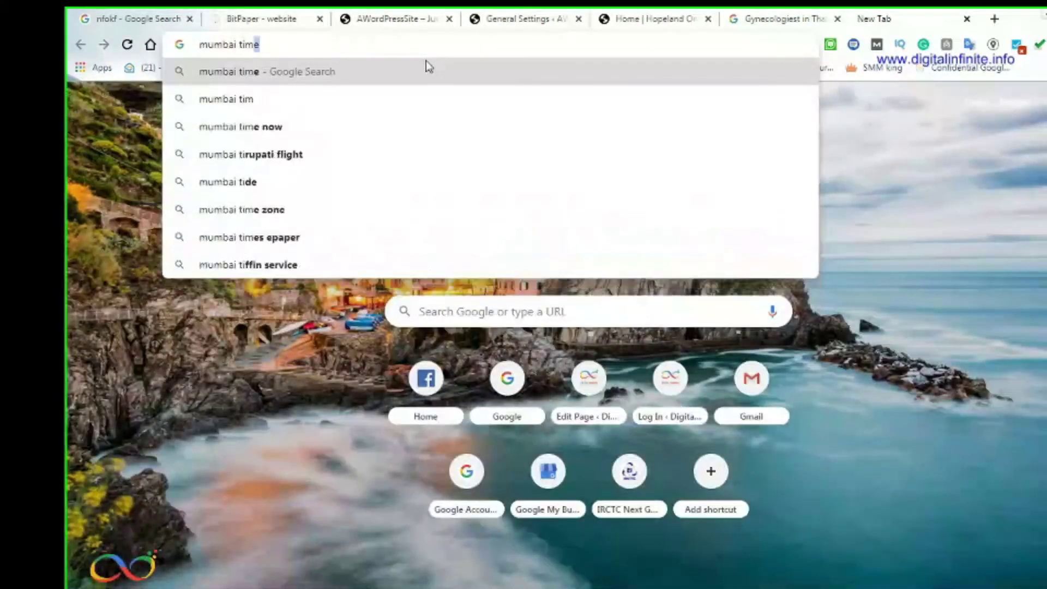
type("e zo")
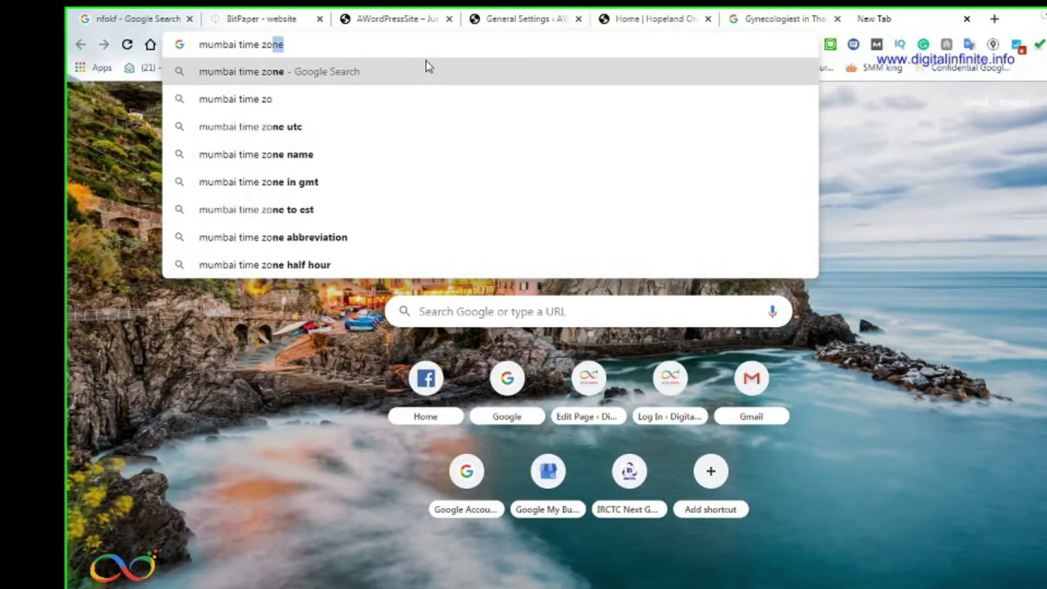
left_click(428, 72)
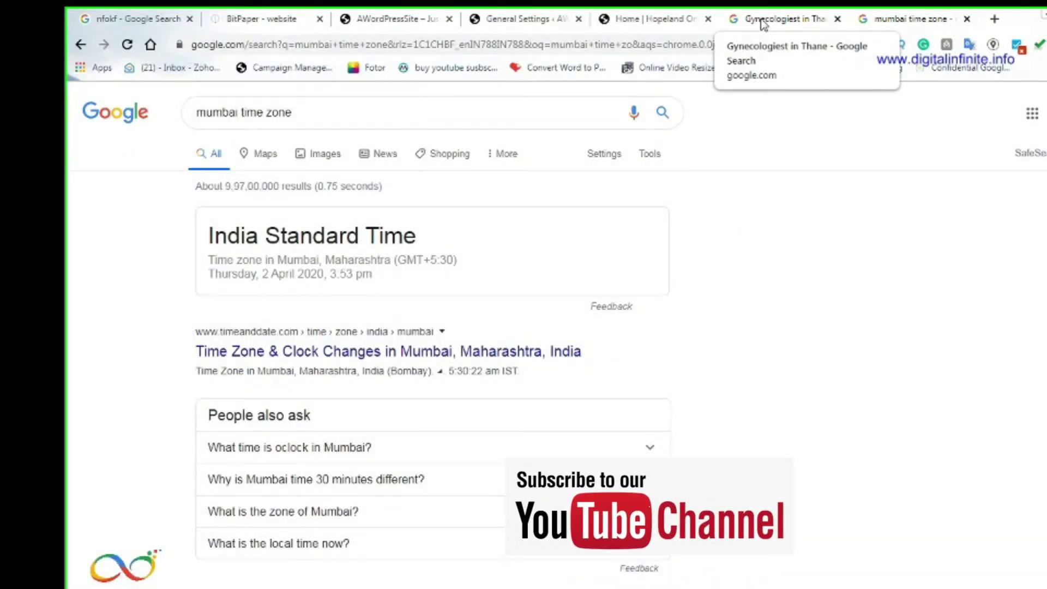
left_click(662, 19)
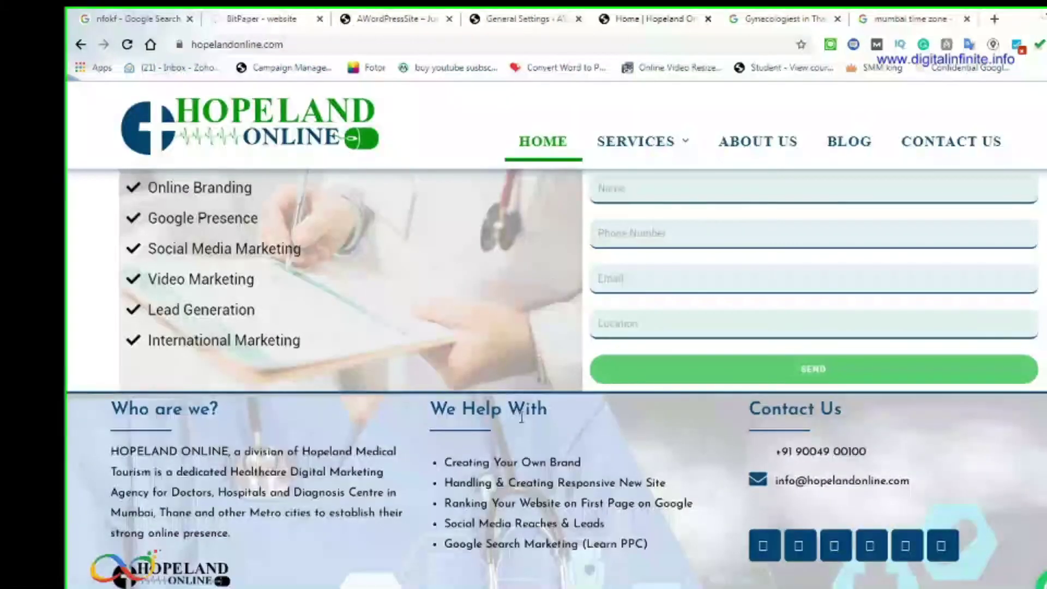
Pick UTC+5:30 in the Timezone list, then replace it with the Asia city Kolkata
left_click(539, 22)
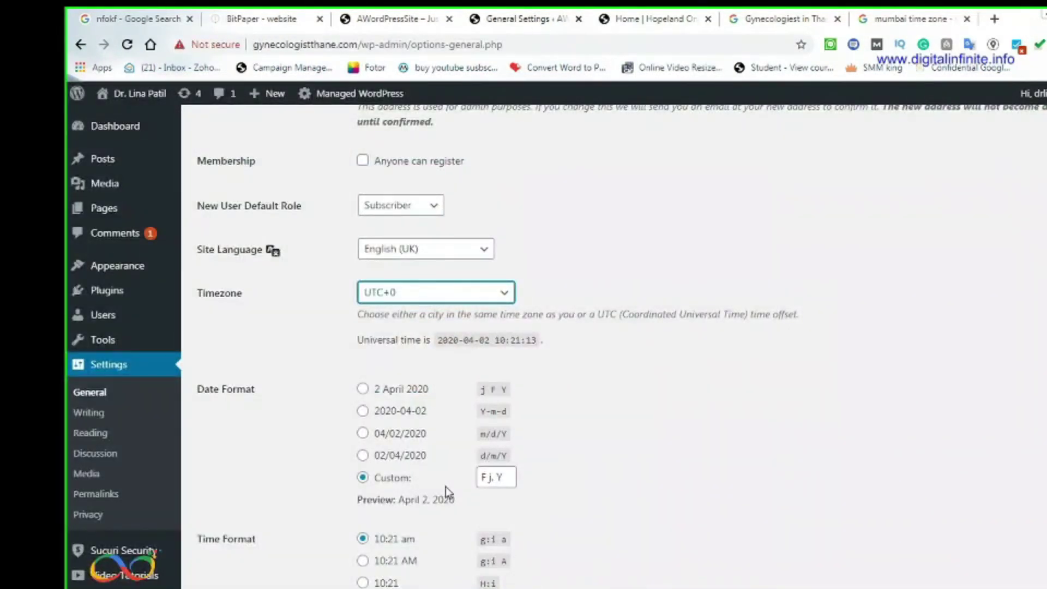
left_click(470, 294)
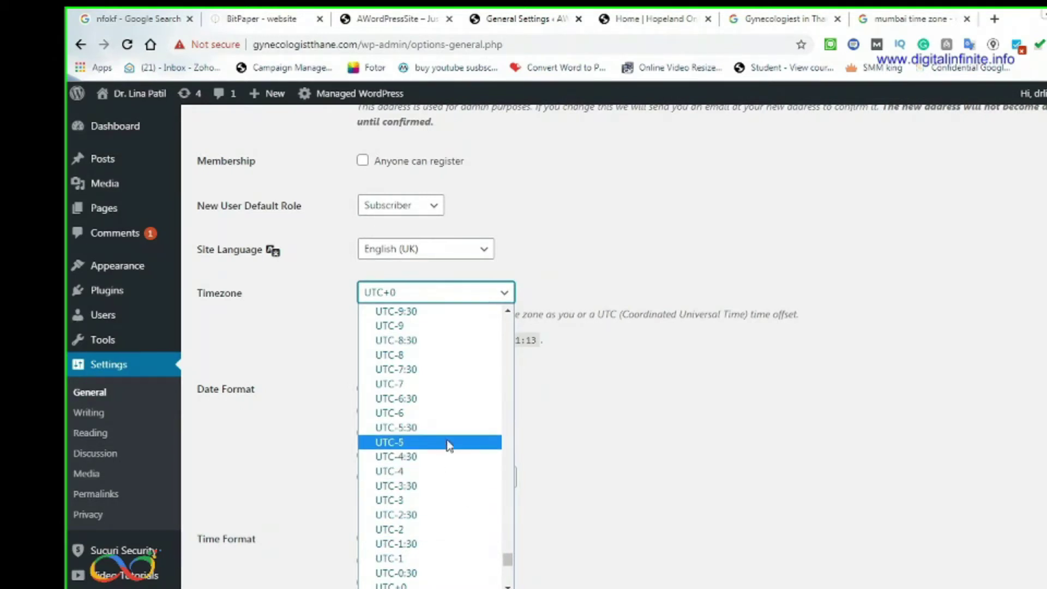
scroll(443, 442, "up", 15)
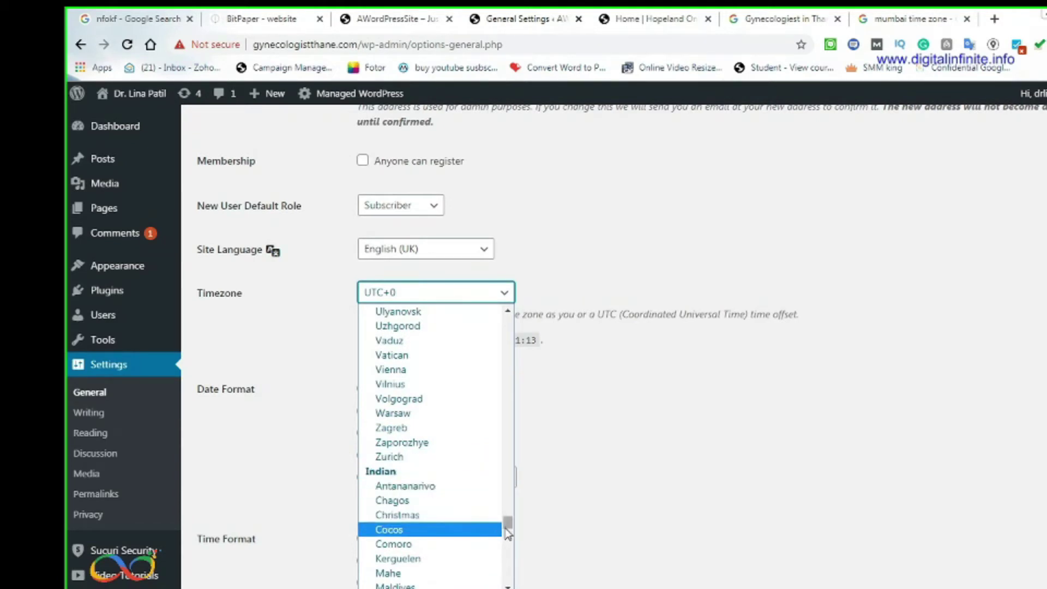
left_click_drag(505, 525, 505, 559)
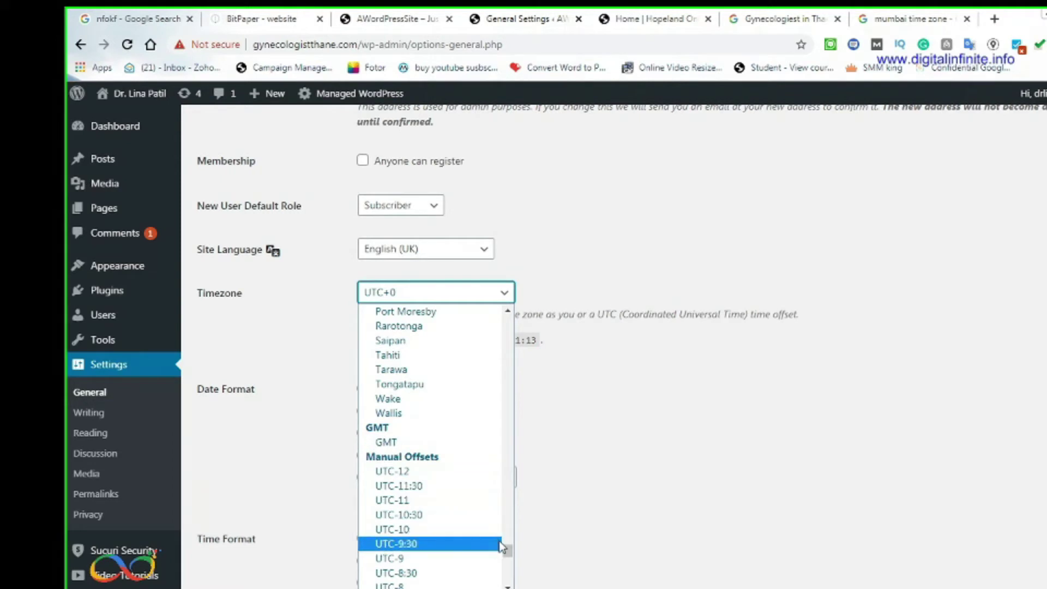
left_click_drag(507, 551, 509, 573)
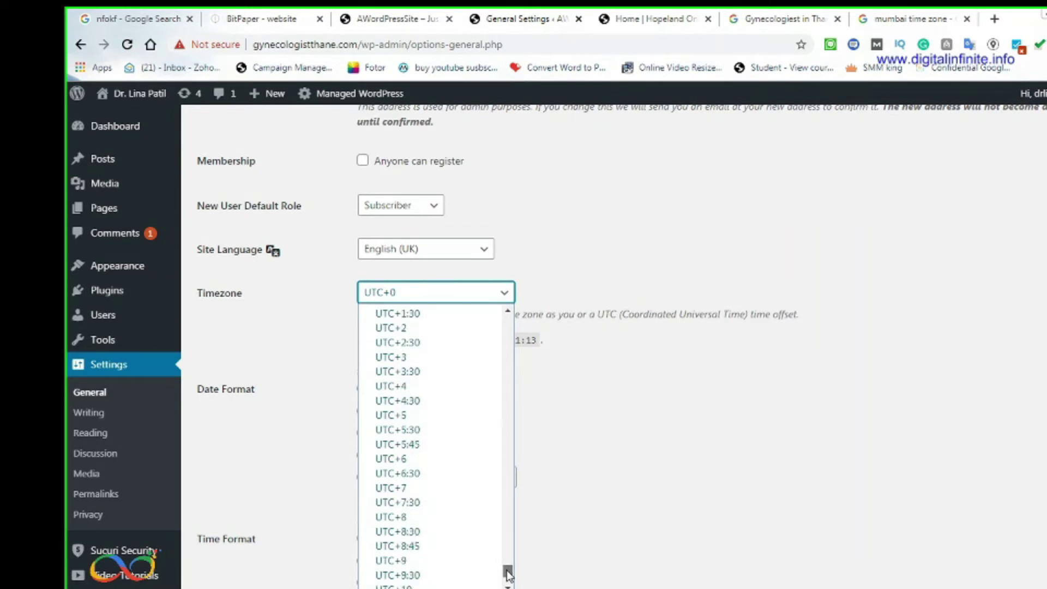
left_click(415, 430)
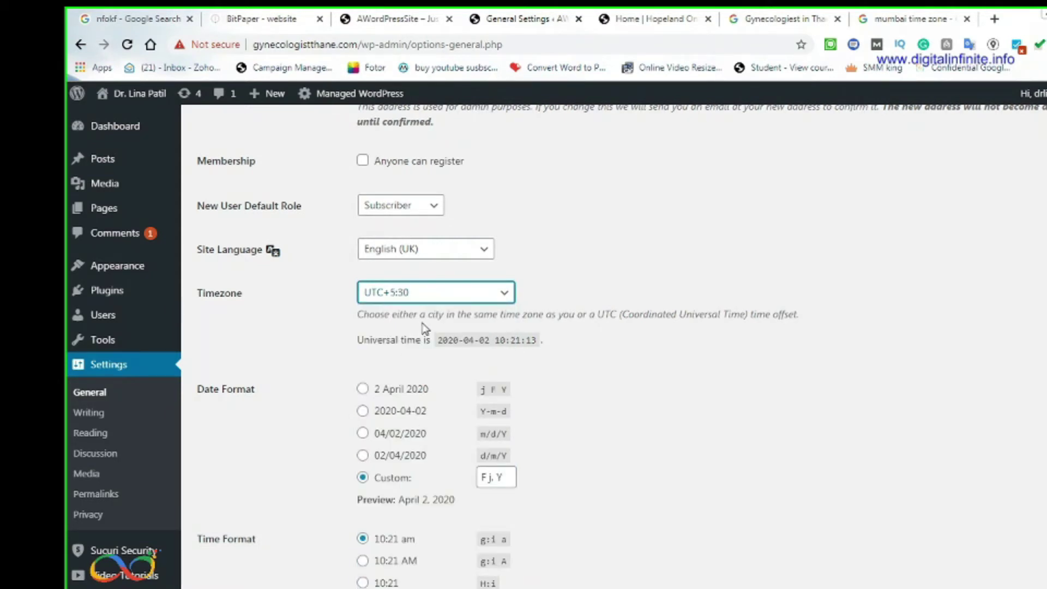
left_click(506, 296)
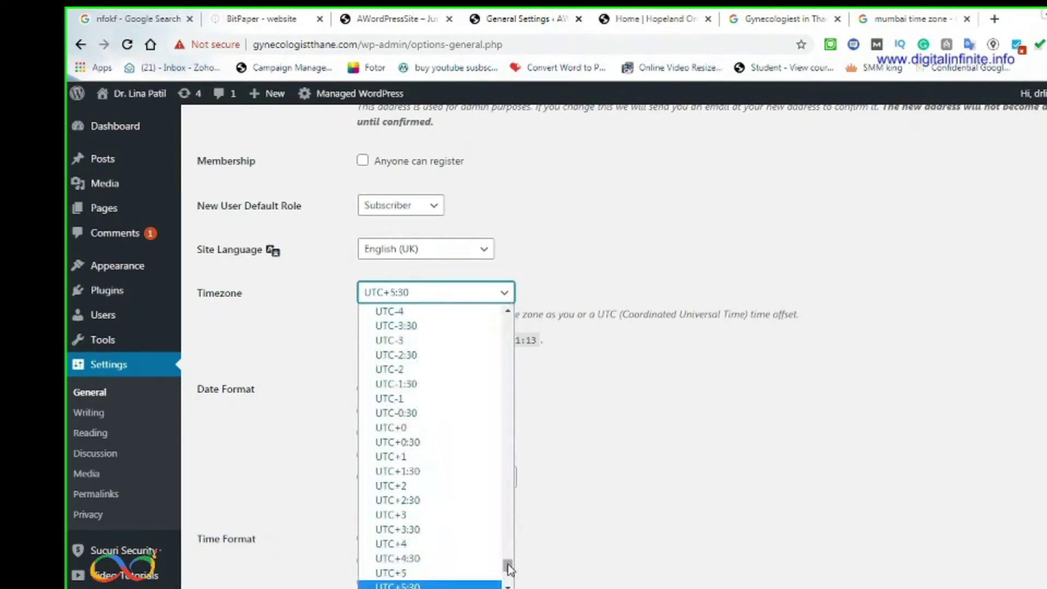
left_click_drag(508, 569, 497, 460)
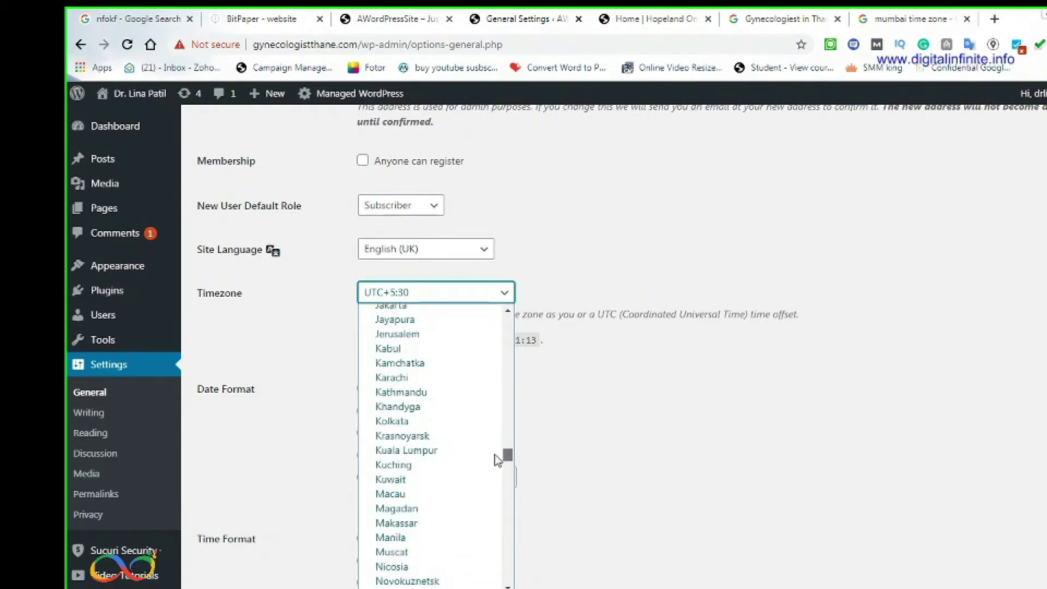
left_click(419, 421)
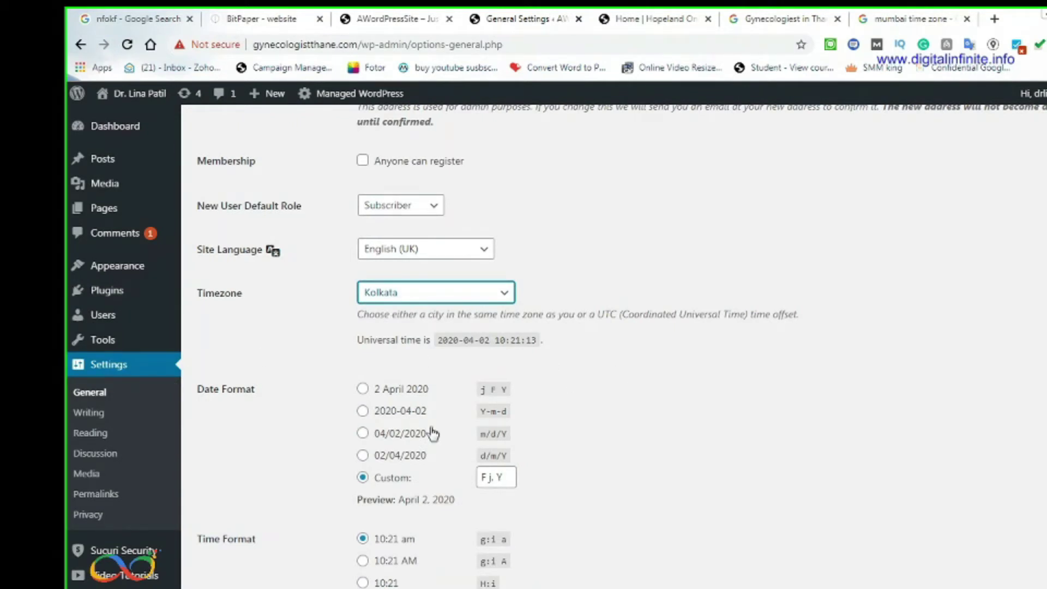
Choose the 'j F Y' date format and 'g:i A' time format, save, and view the public site
left_click(889, 583)
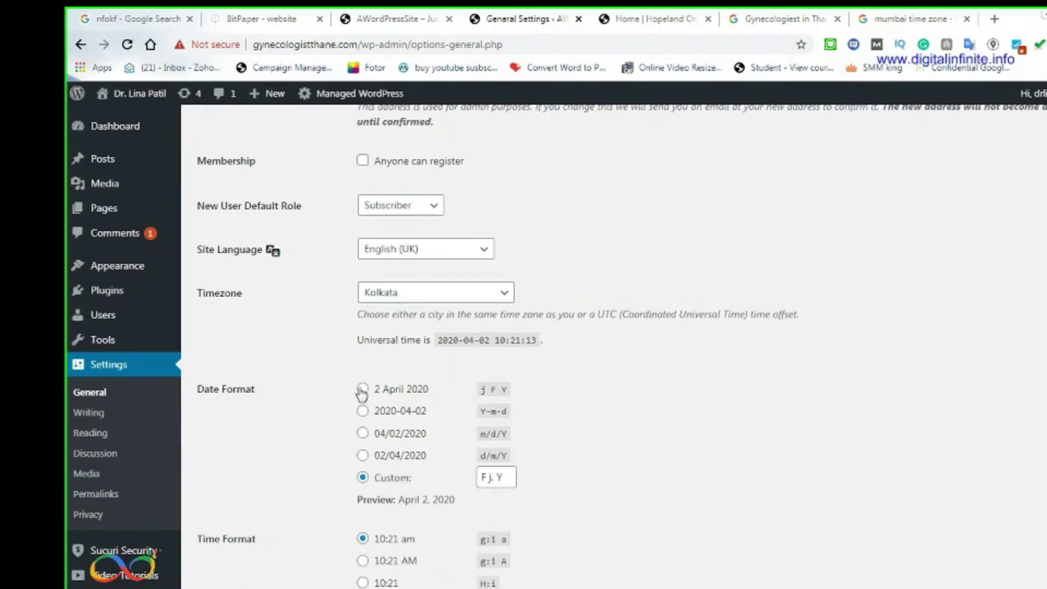
left_click(363, 391)
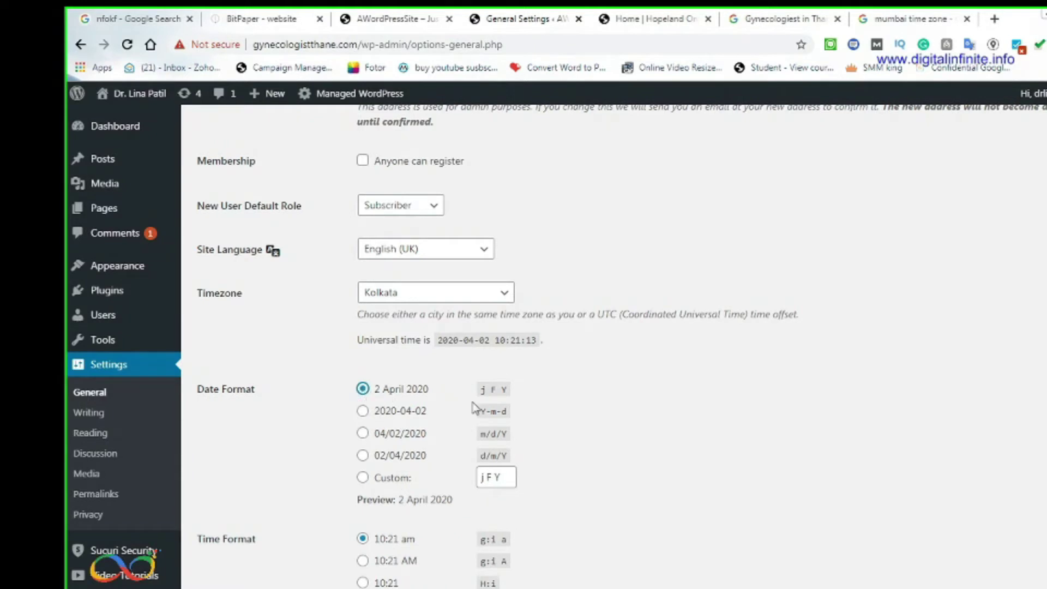
scroll(598, 498, "down", 1)
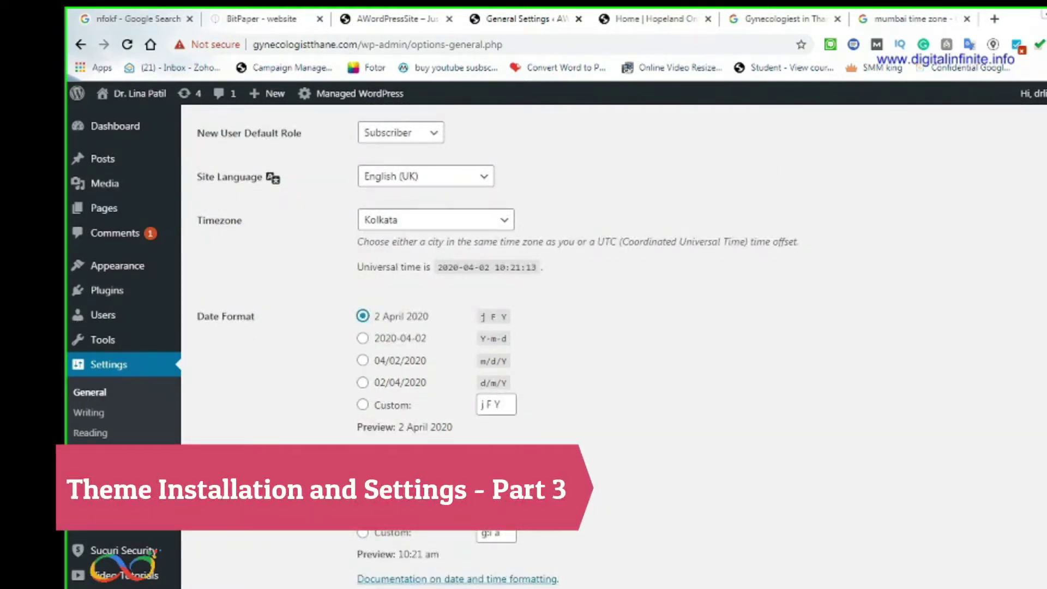
left_click(364, 489)
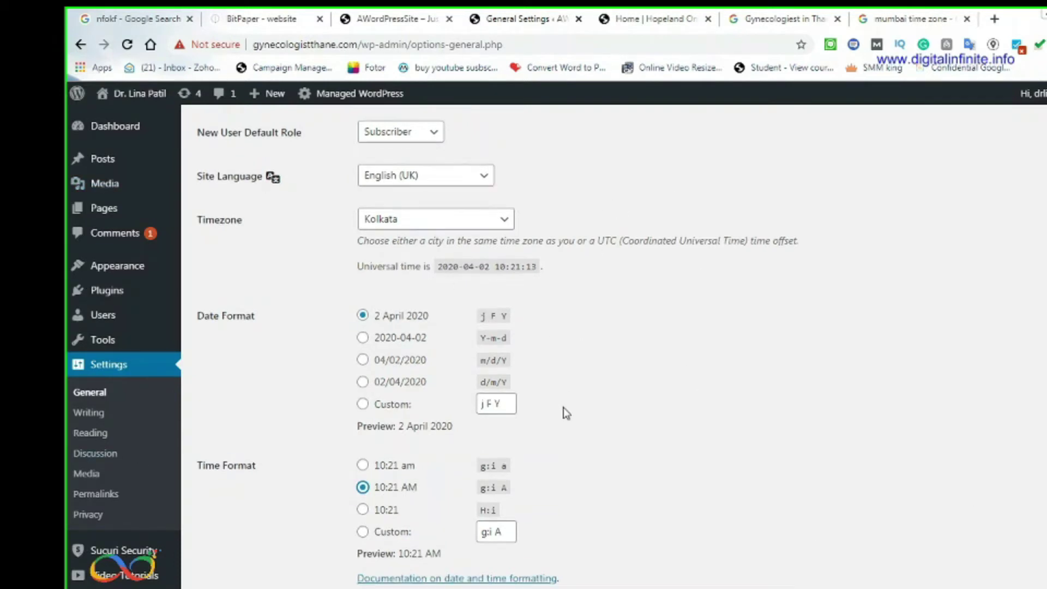
scroll(567, 416, "down", 2)
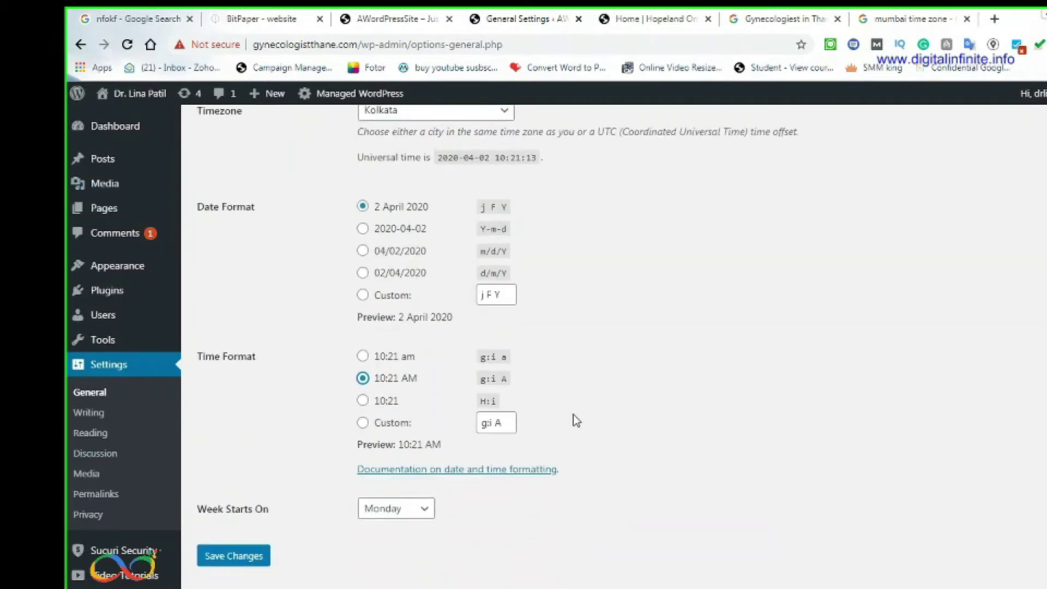
left_click(249, 561)
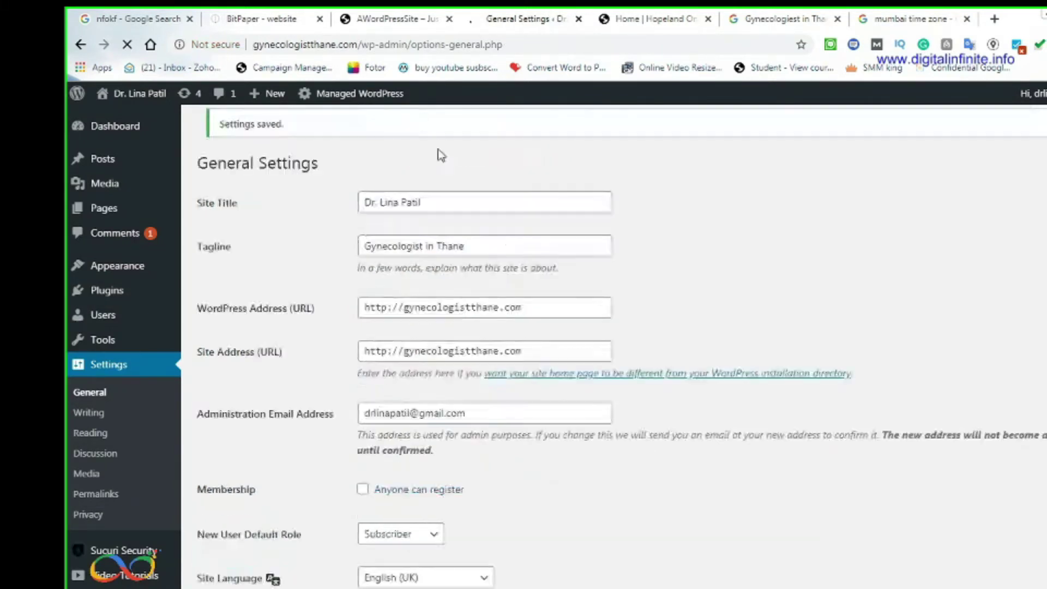
left_click(396, 18)
left_click(369, 43)
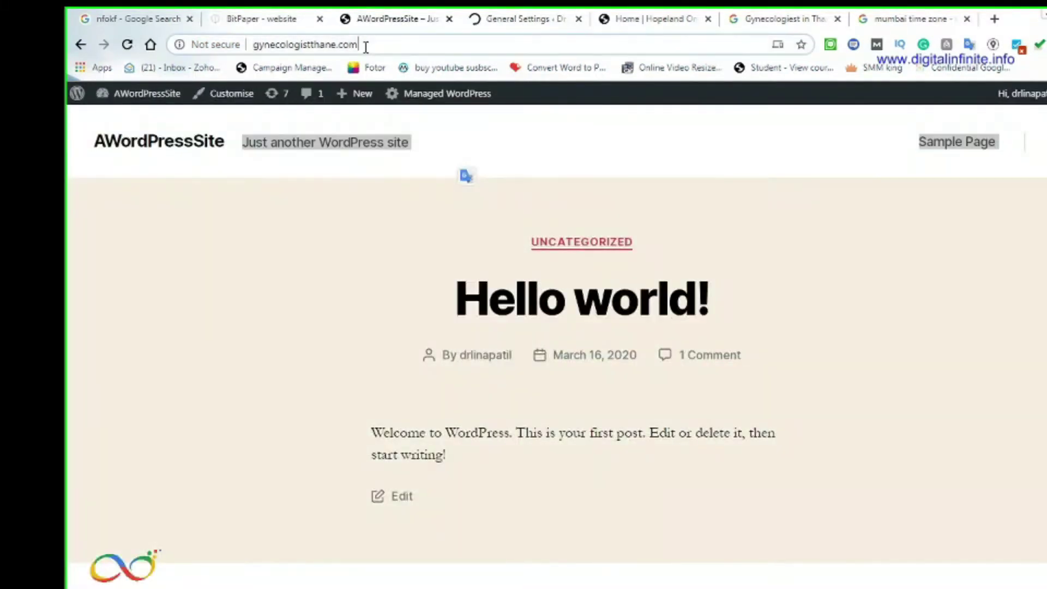
key("Return")
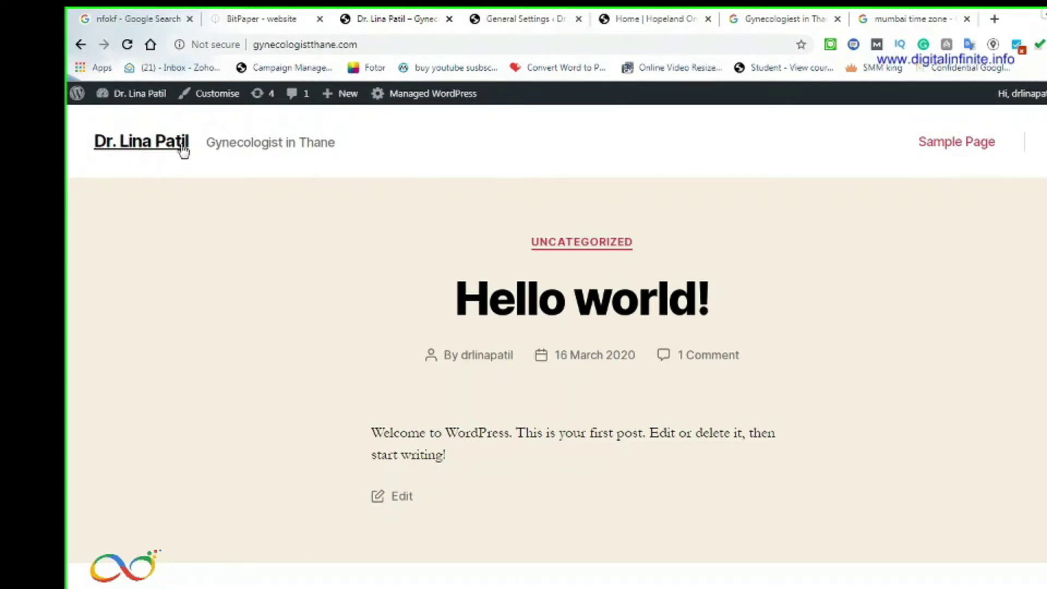
left_click(530, 22)
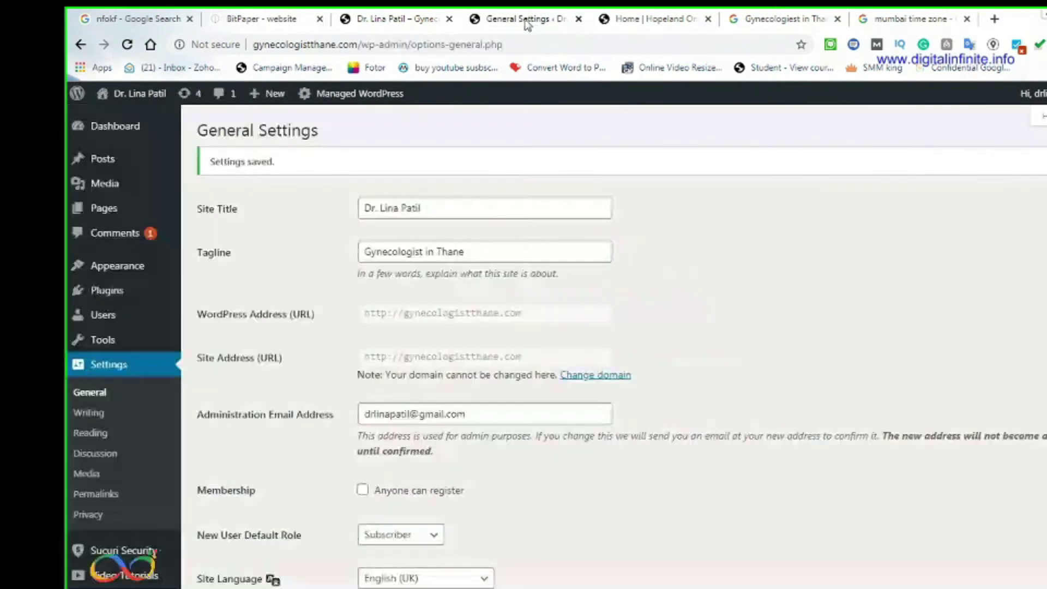
Review Writing settings, leaving the default category and Standard post format unchanged, then open Reading
left_click(95, 415)
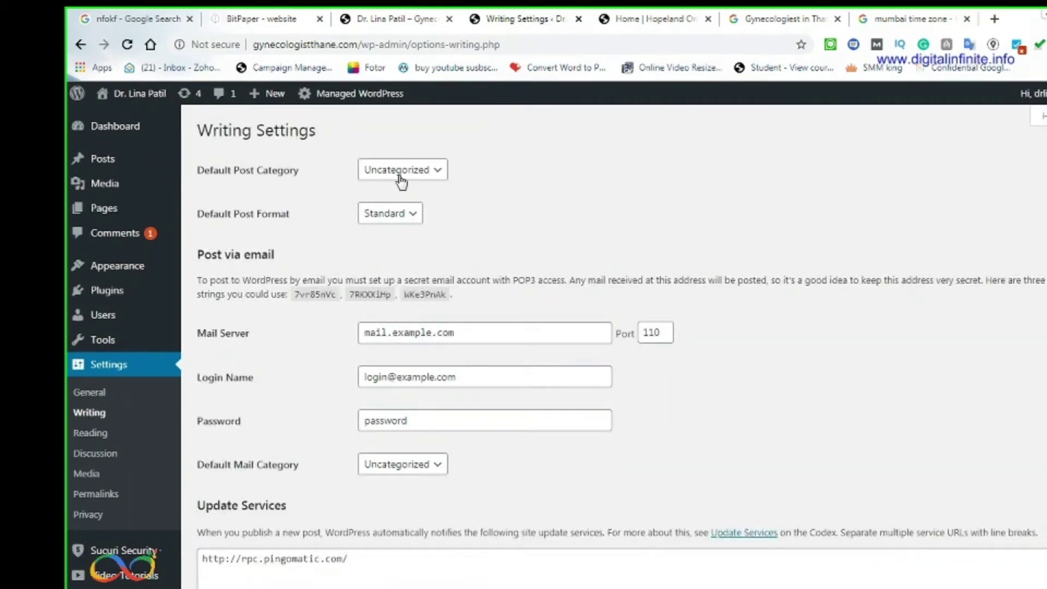
left_click(414, 170)
left_click(522, 158)
left_click(392, 214)
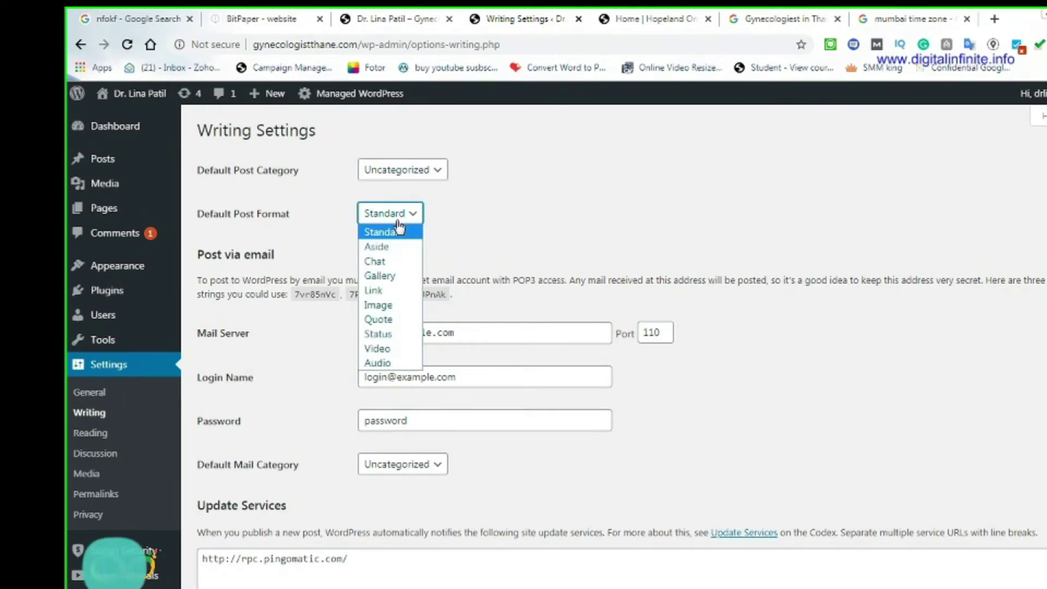
left_click(475, 215)
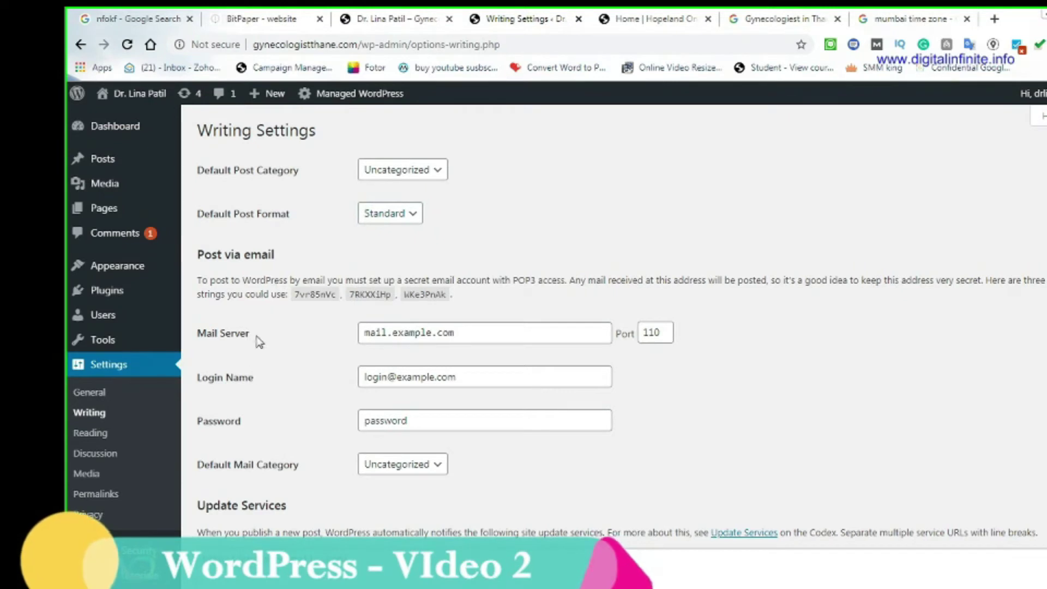
scroll(331, 386, "down", 1)
scroll(331, 385, "down", 1)
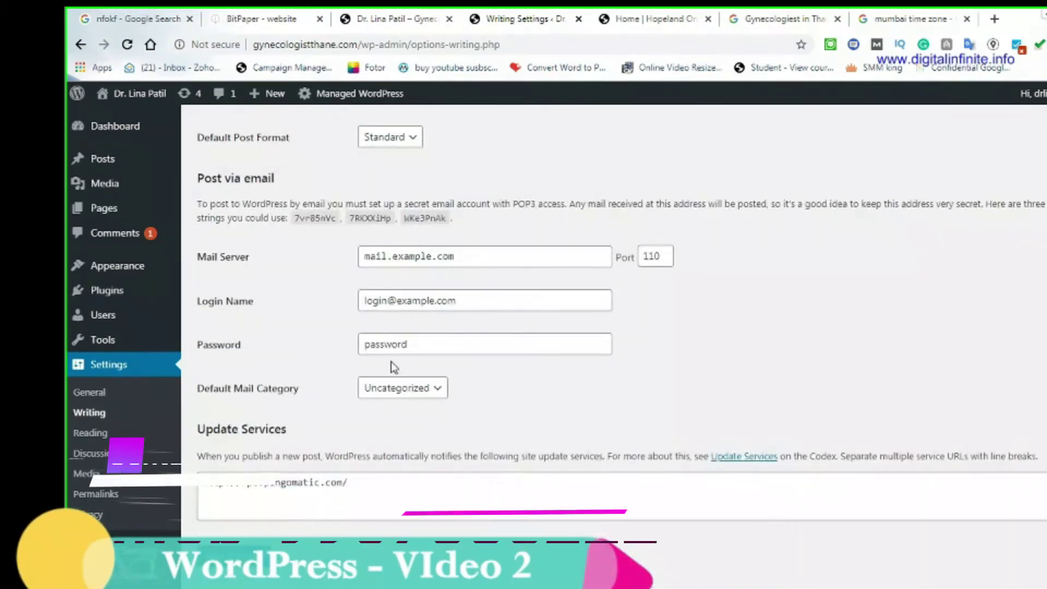
left_click(91, 432)
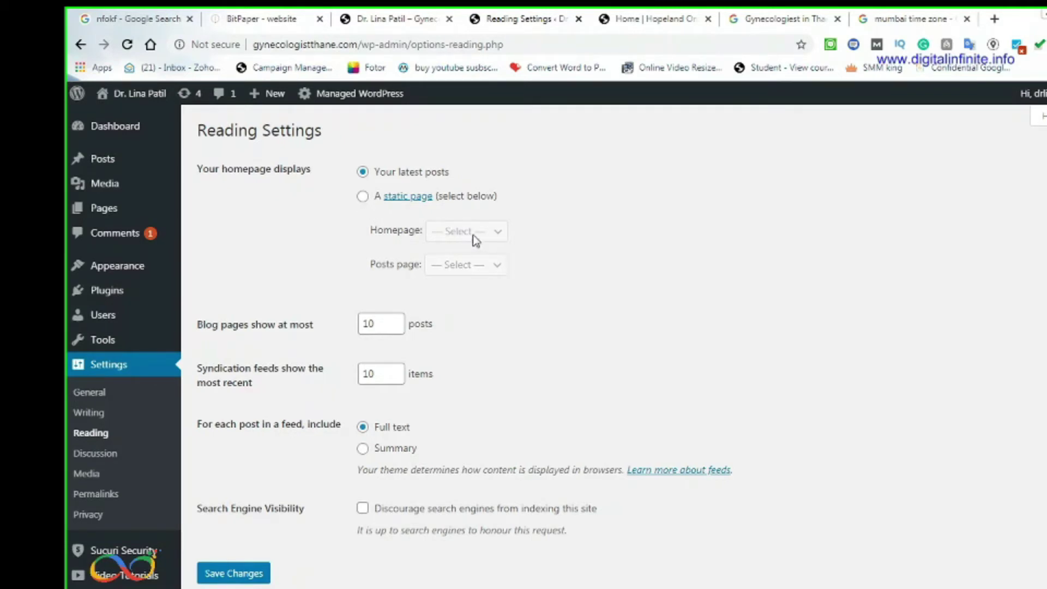
left_click(668, 19)
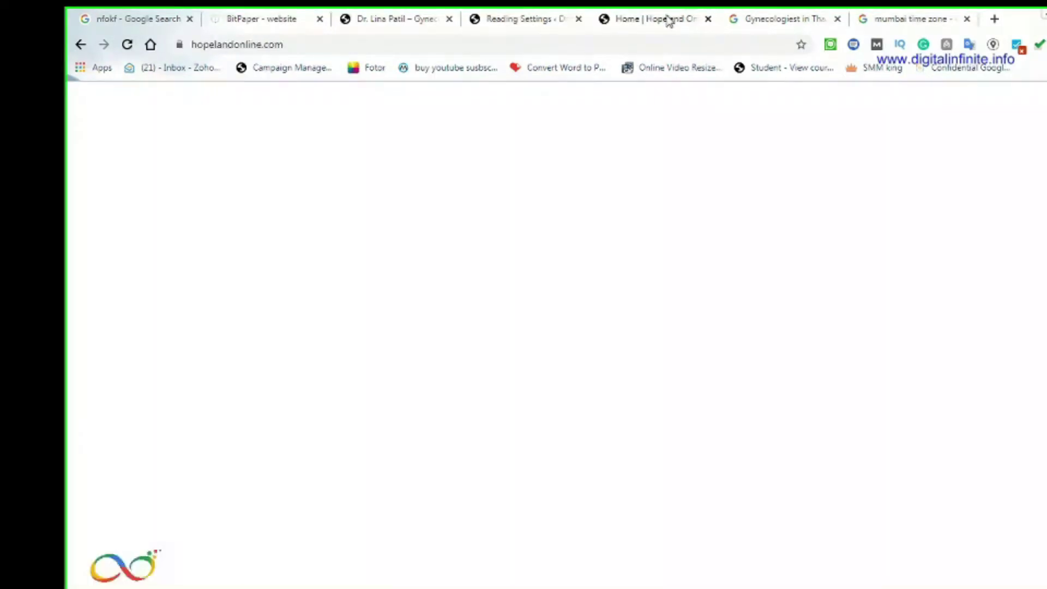
scroll(505, 378, "down", 10)
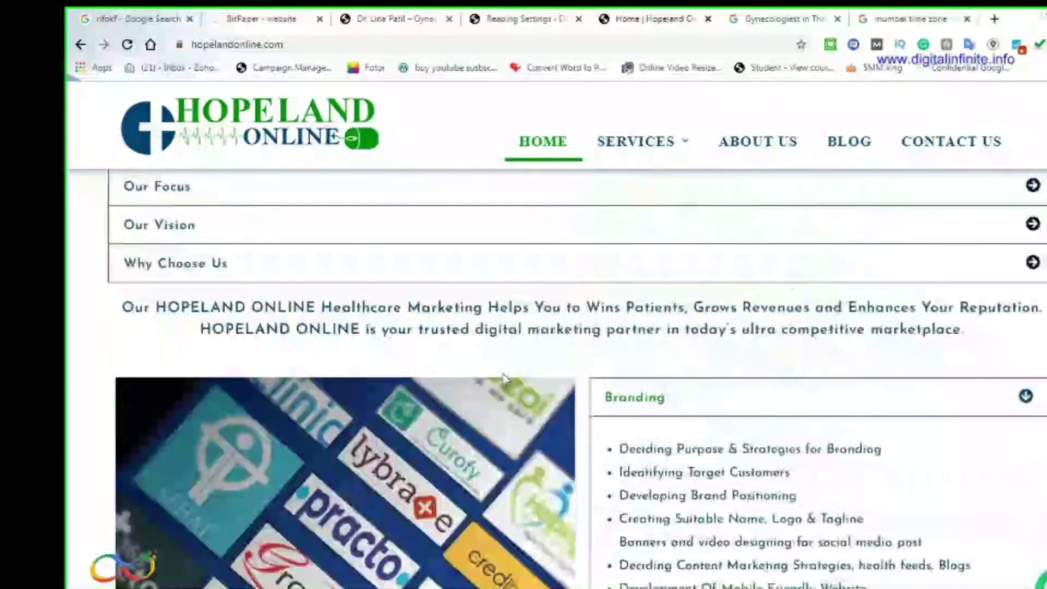
scroll(503, 379, "up", 15)
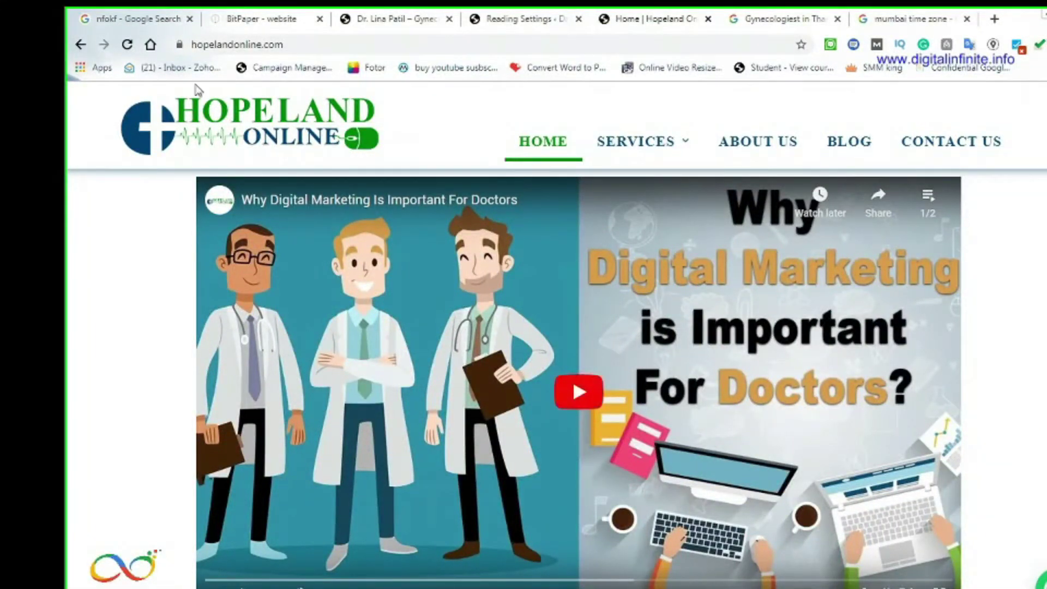
left_click(380, 21)
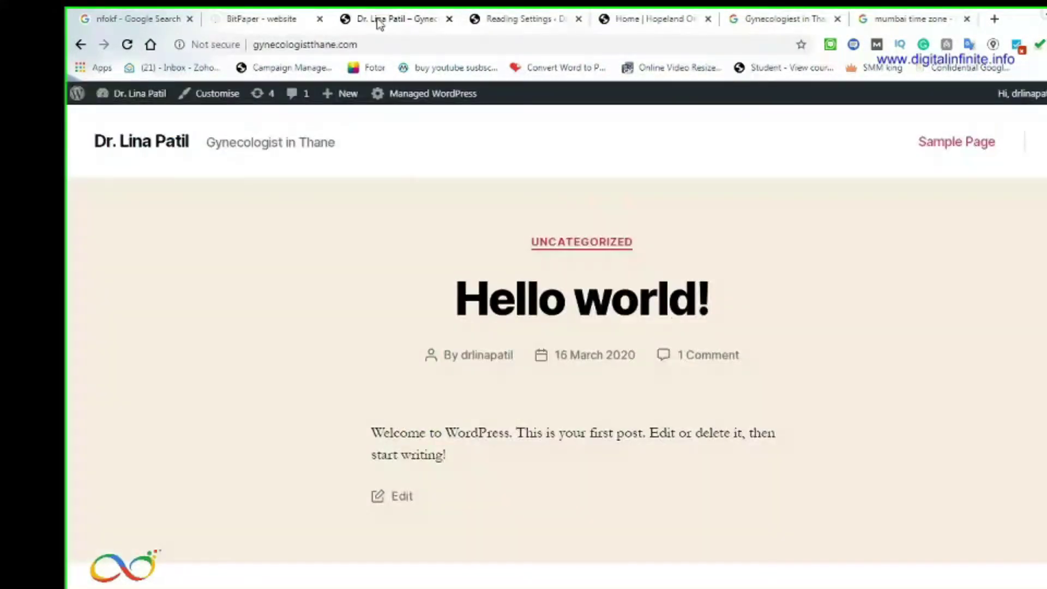
left_click(519, 22)
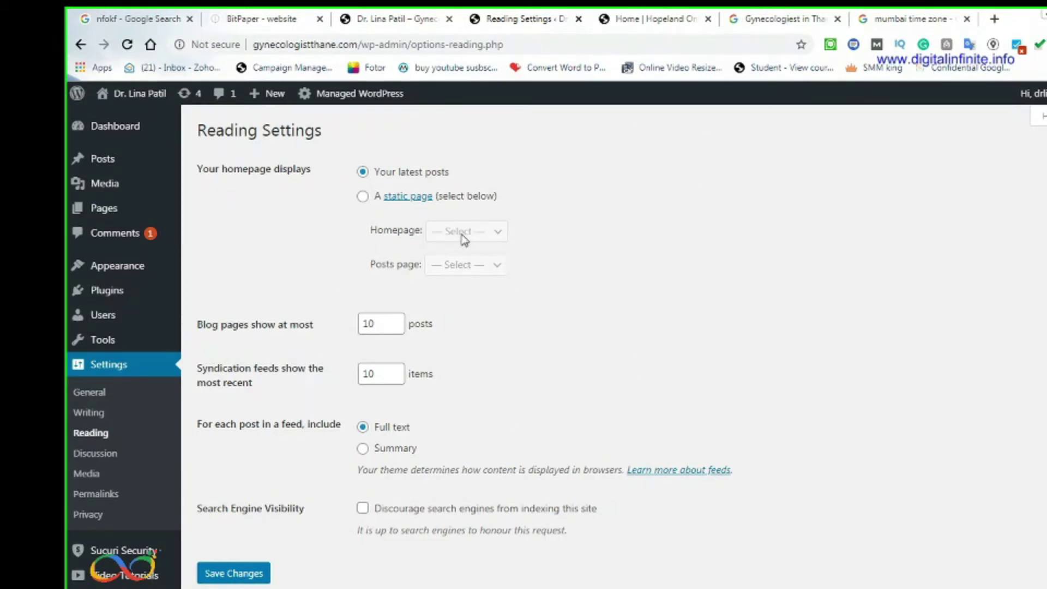
left_click(916, 19)
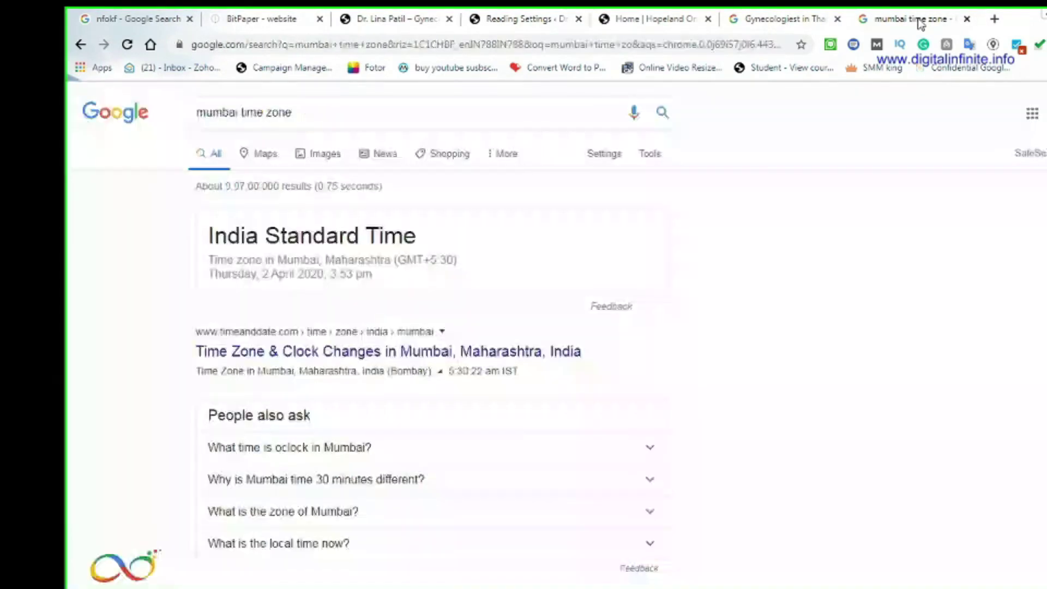
left_click(661, 21)
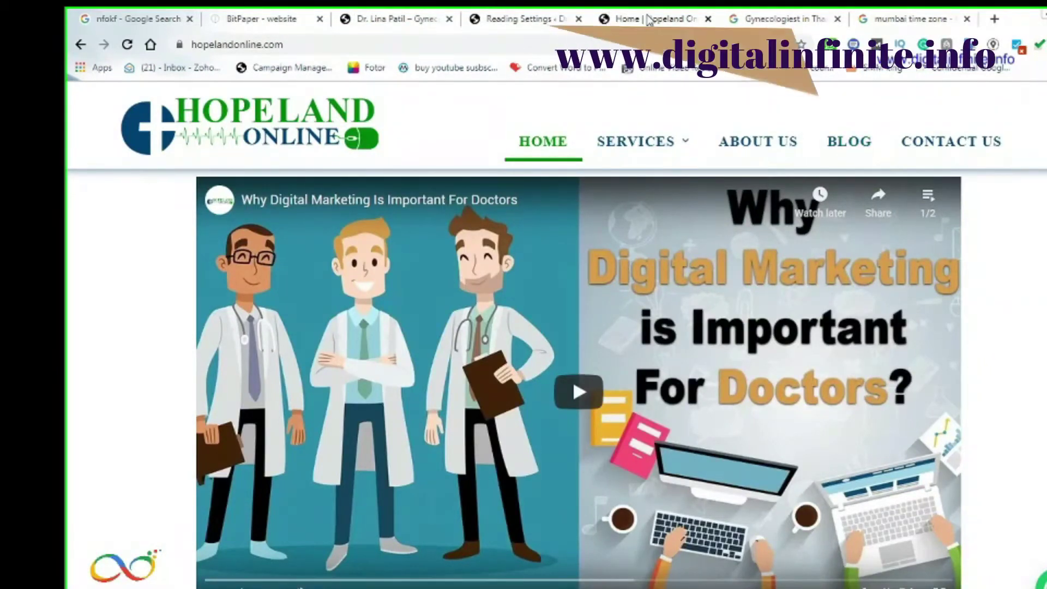
left_click(507, 17)
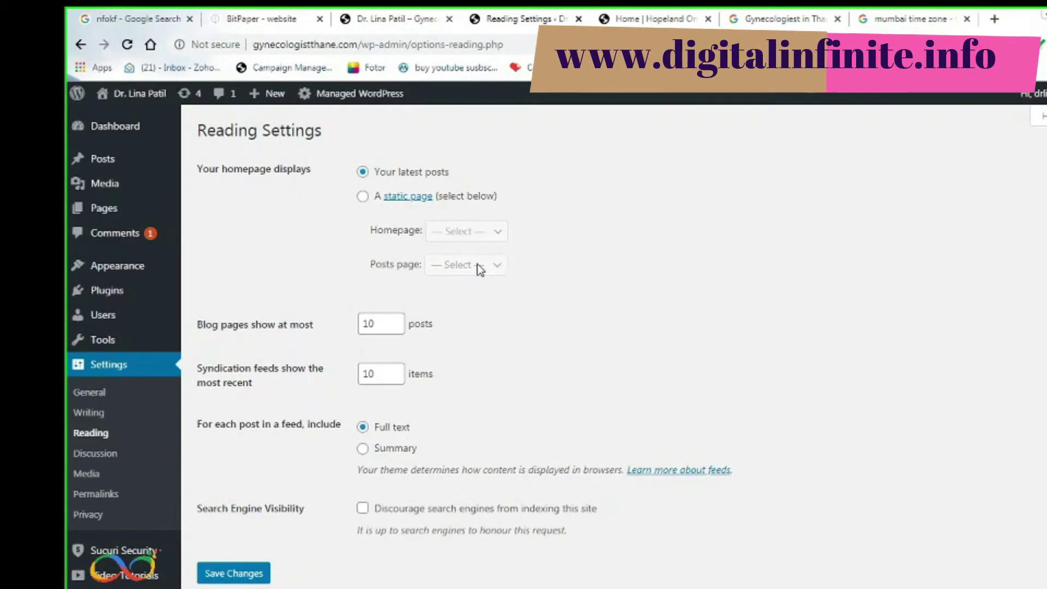
mouse_move(113, 159)
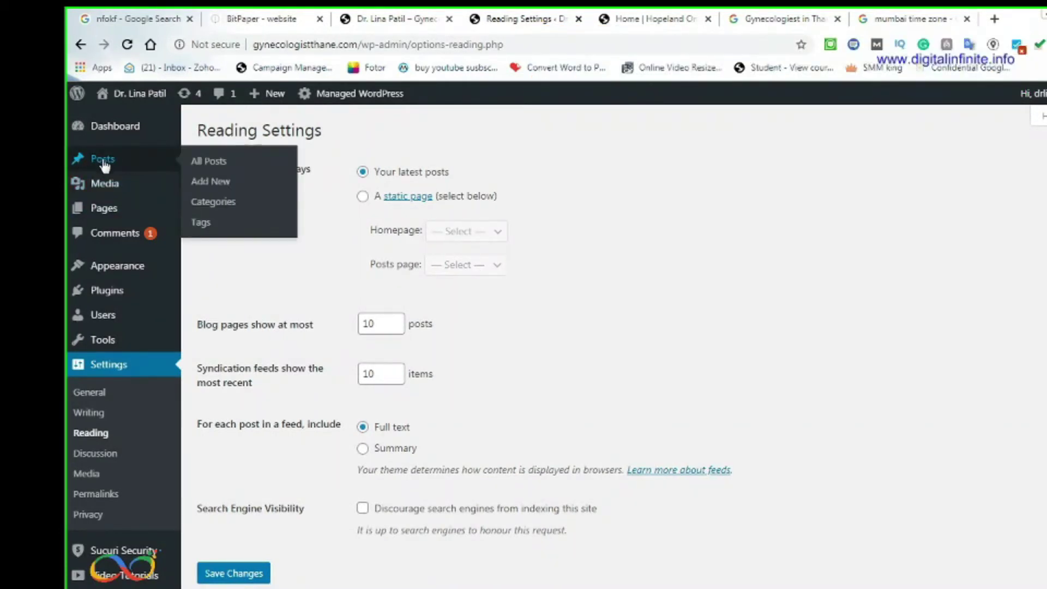
Compare the Thane search results and Hopeland Online site, including its Online Branding page and BitPaper sketch
left_click(789, 18)
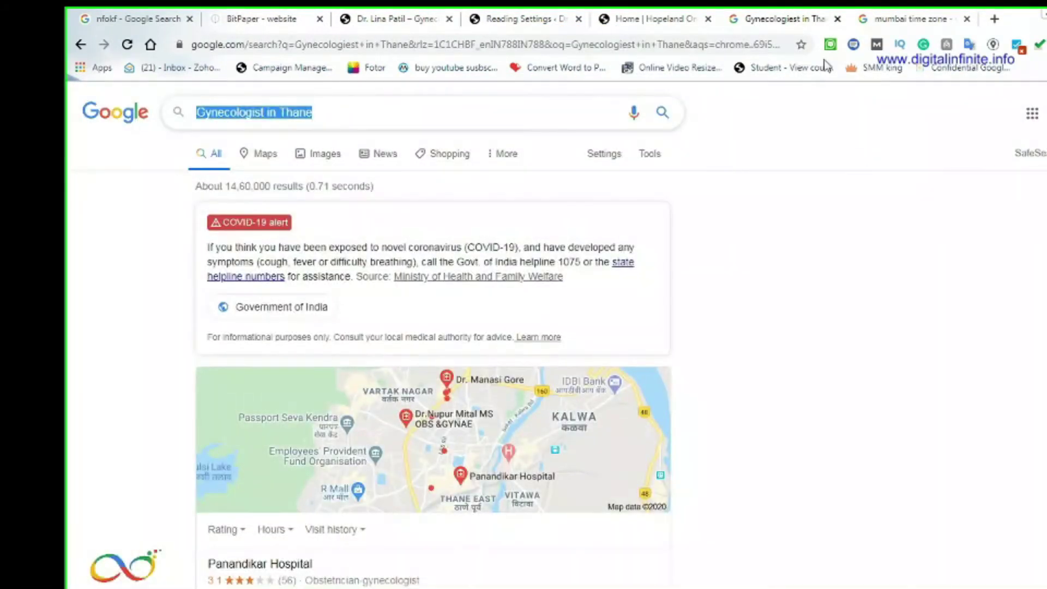
left_click(683, 27)
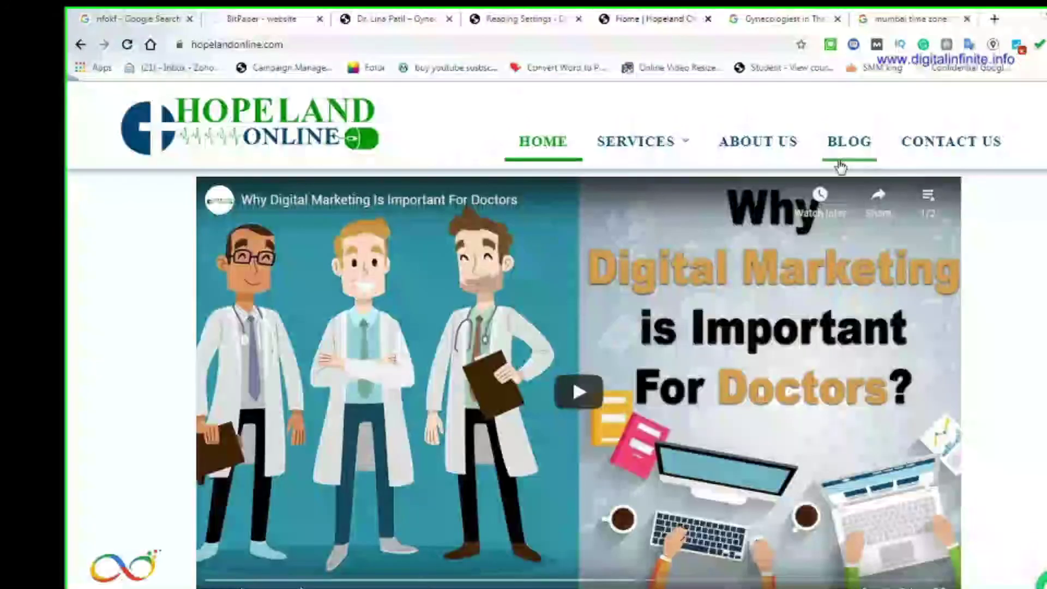
left_click(533, 21)
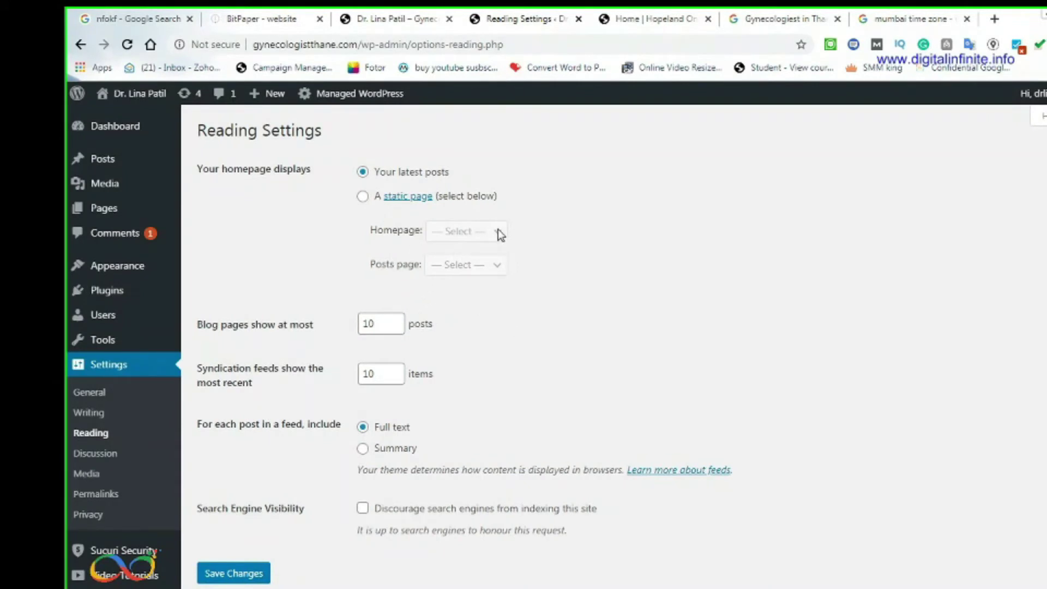
left_click(807, 26)
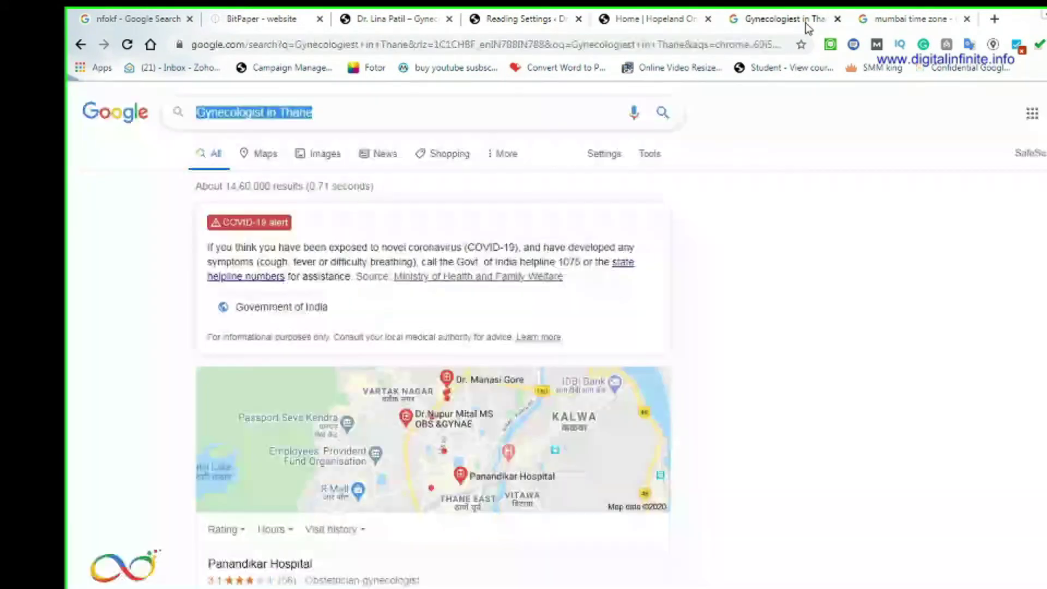
left_click(670, 14)
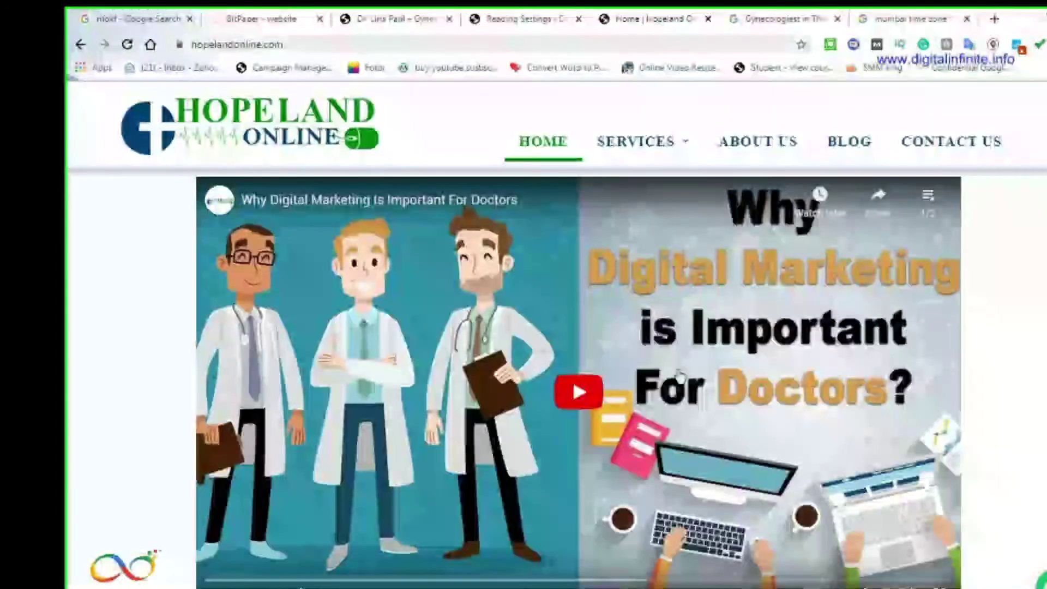
mouse_move(687, 146)
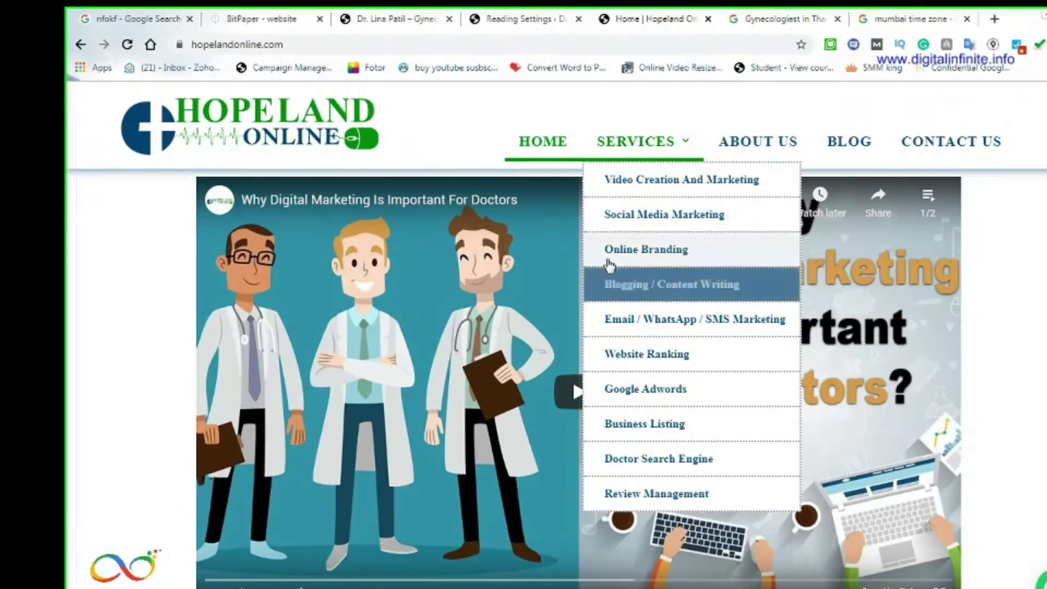
left_click(649, 258)
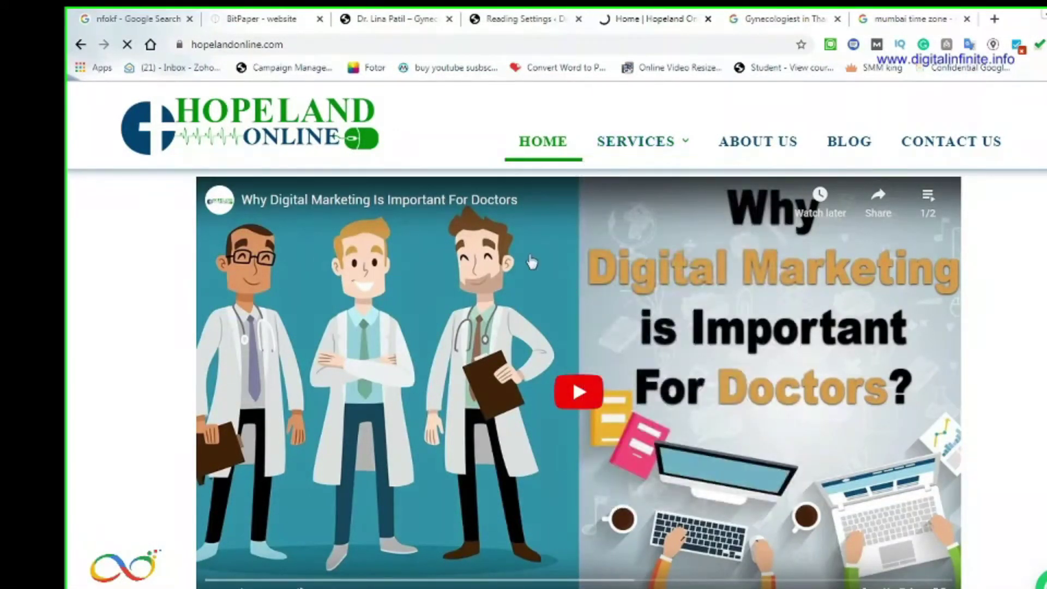
left_click(276, 13)
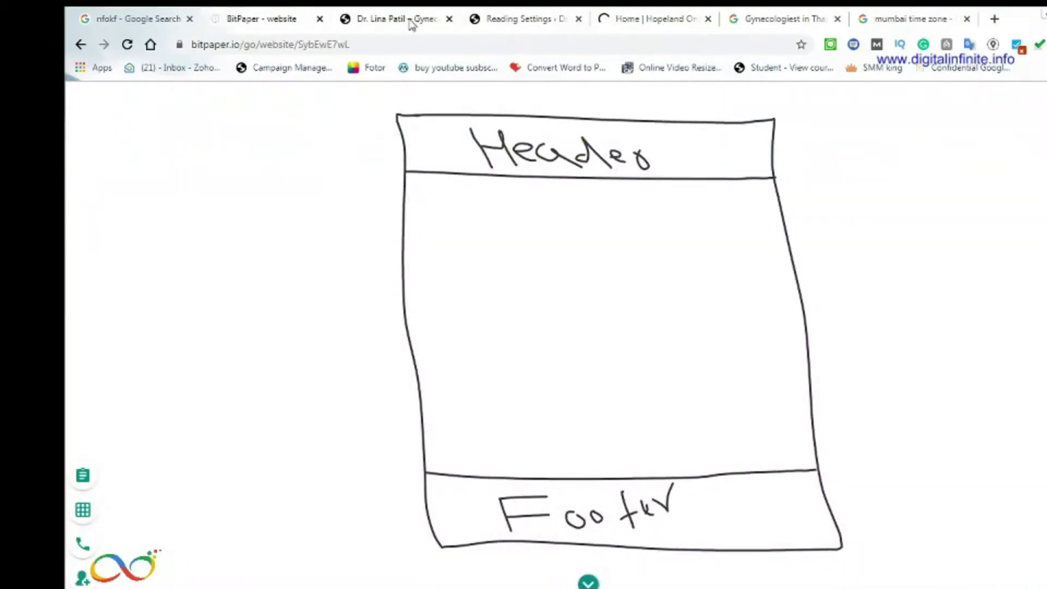
left_click(427, 19)
left_click(518, 22)
left_click(439, 20)
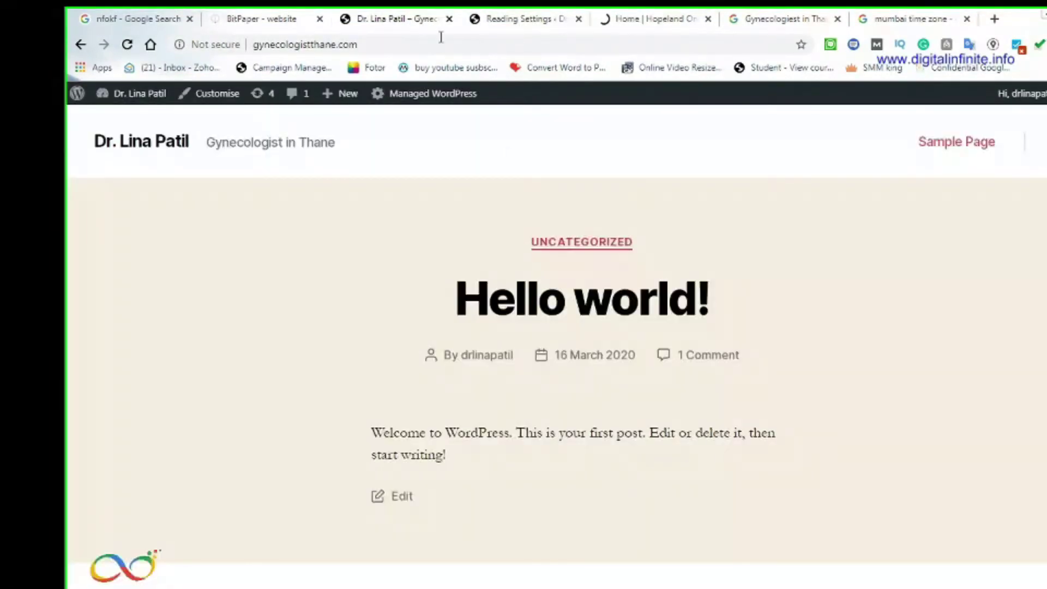
left_click(538, 18)
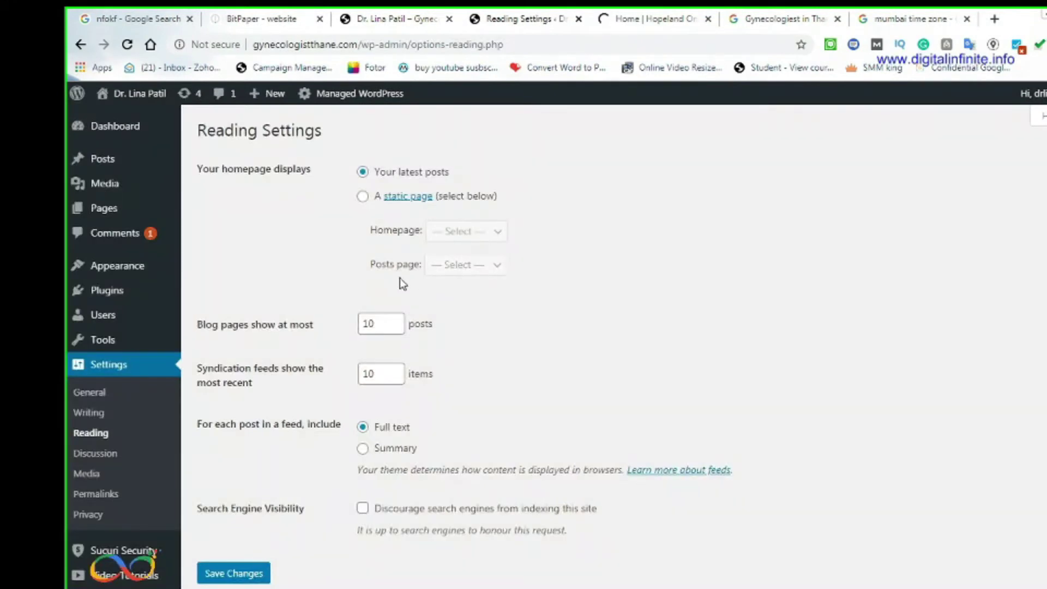
left_click(675, 18)
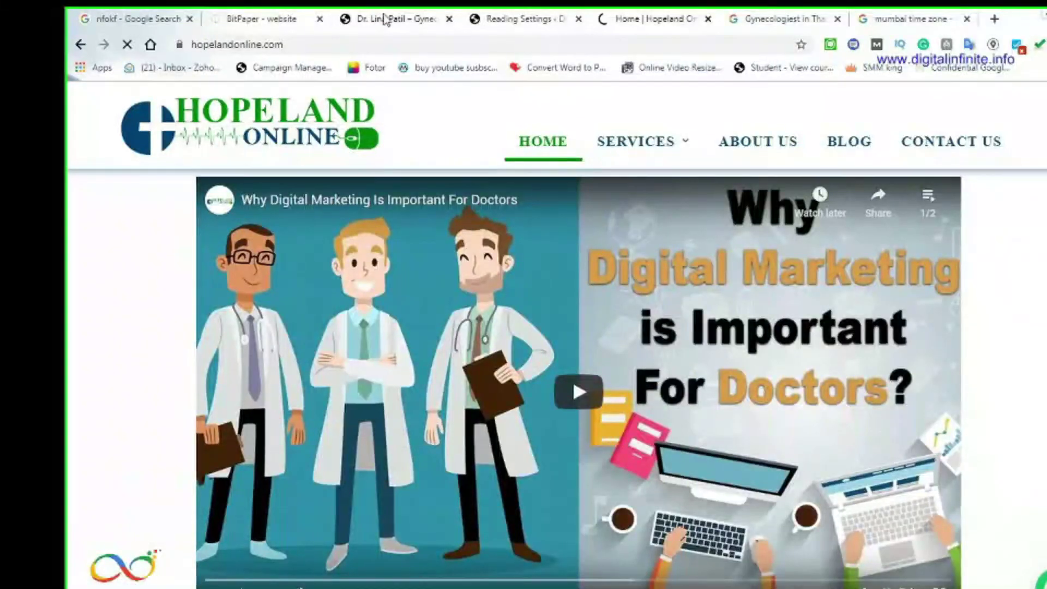
left_click(386, 19)
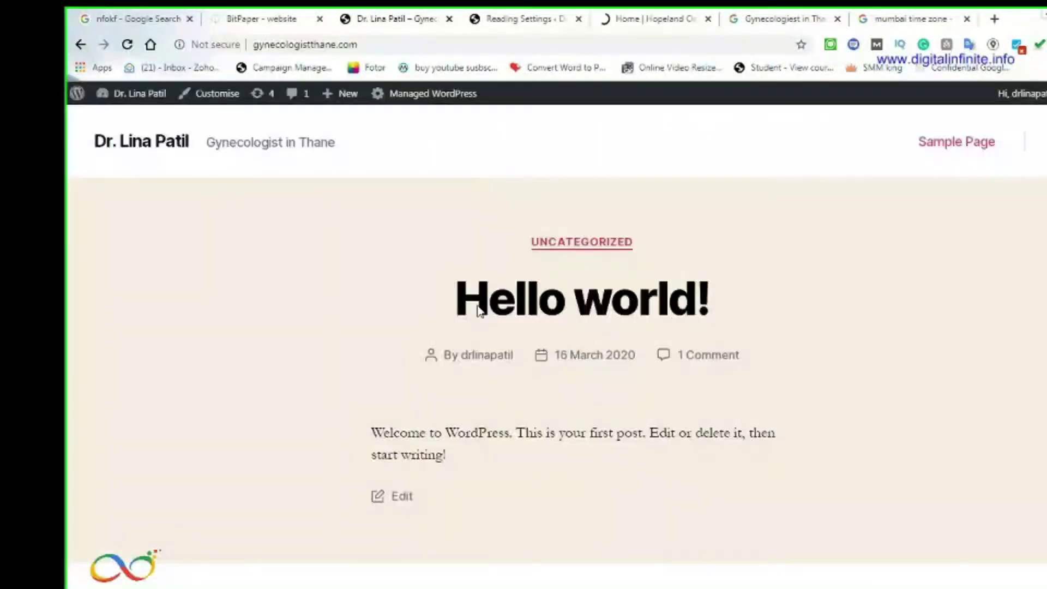
left_click(518, 19)
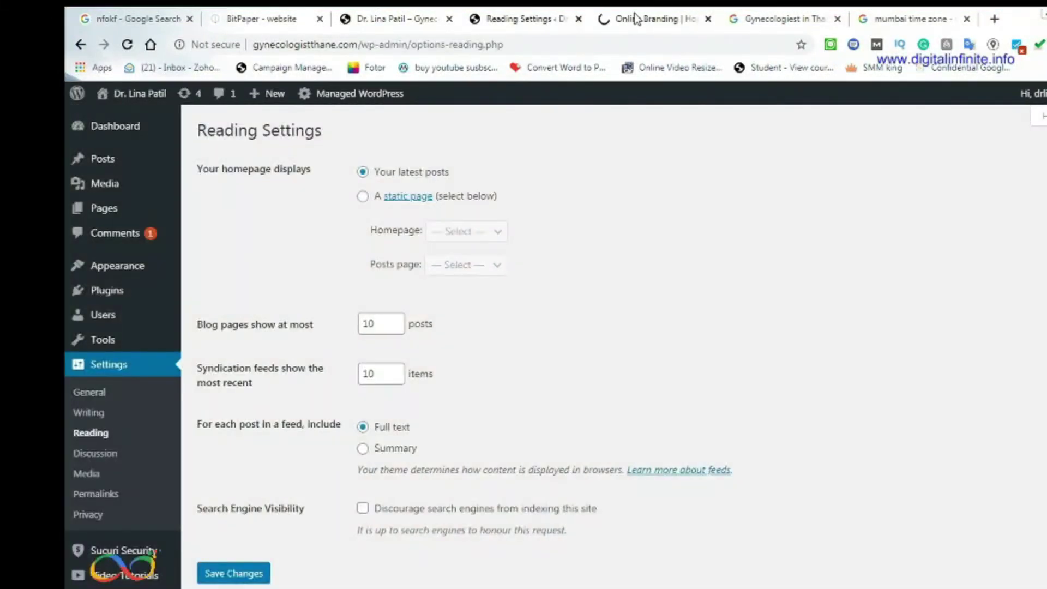
left_click(635, 19)
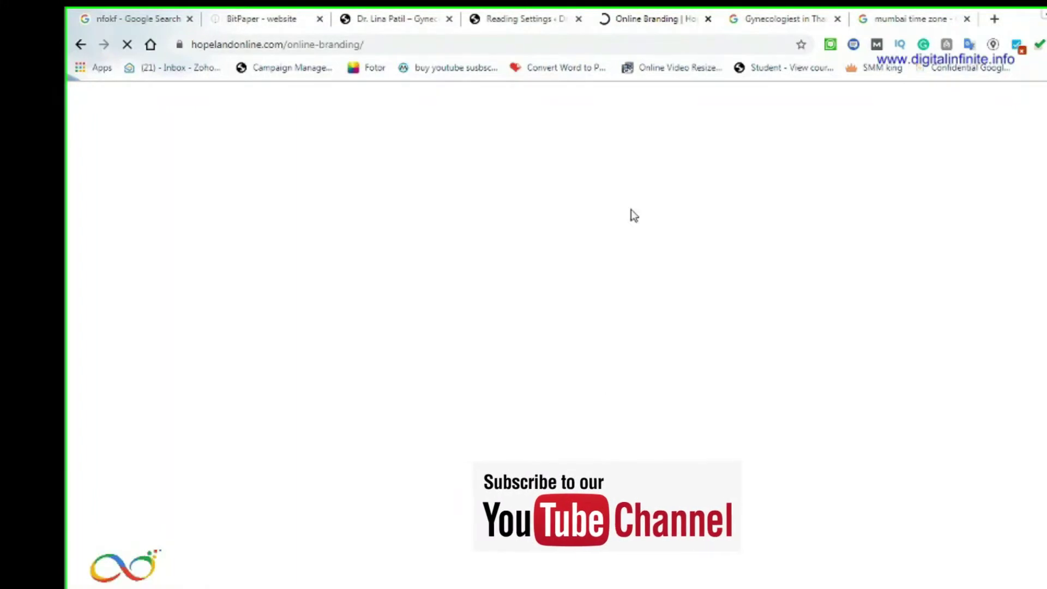
left_click(529, 21)
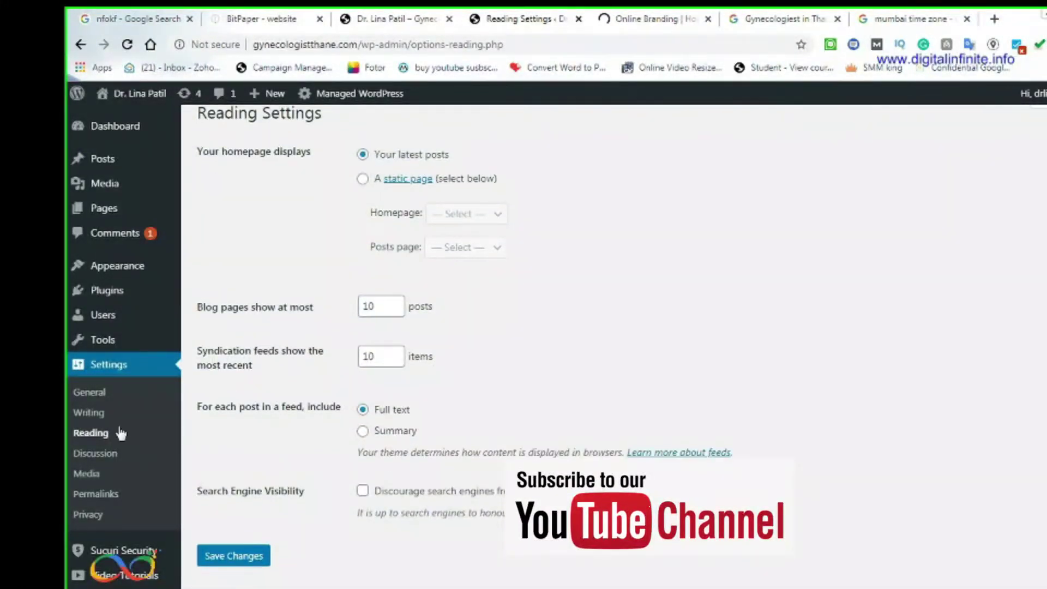
left_click(102, 460)
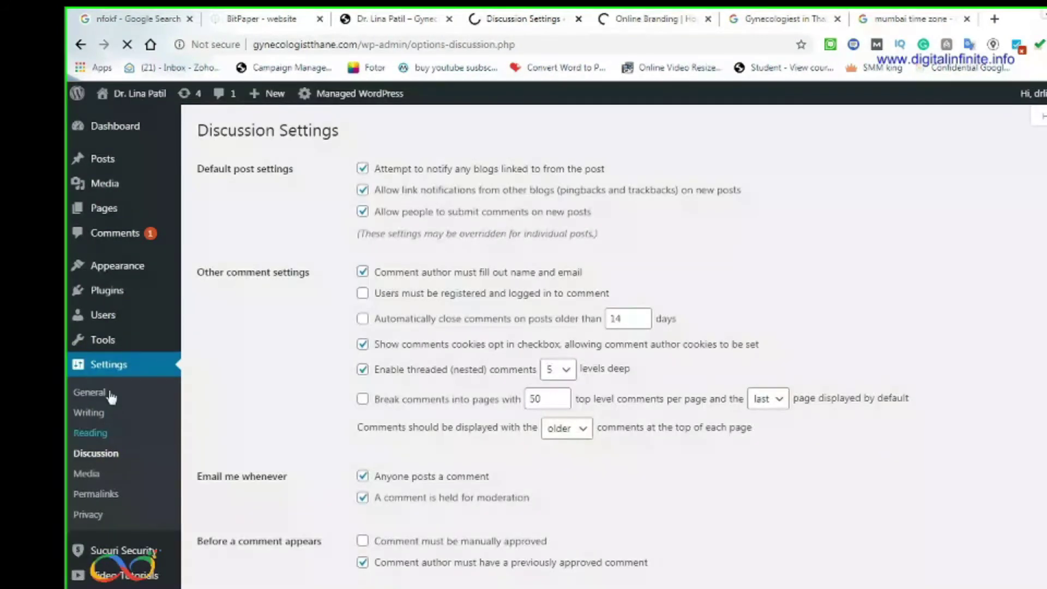
left_click(92, 435)
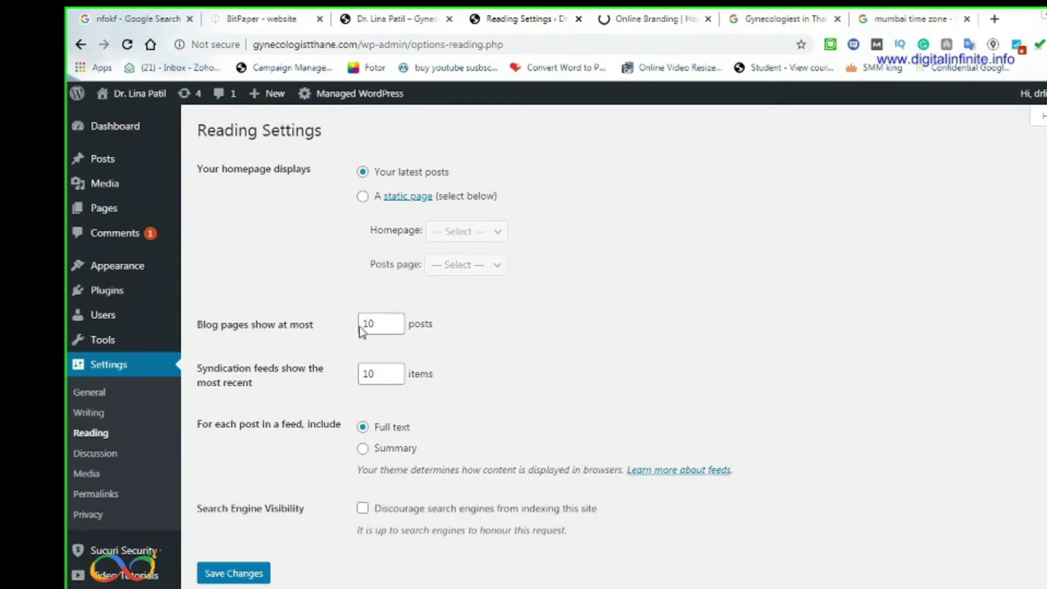
Change 'Blog pages show at most' from 10 to 5 posts and save the Reading settings
left_click_drag(376, 323, 347, 327)
type("8")
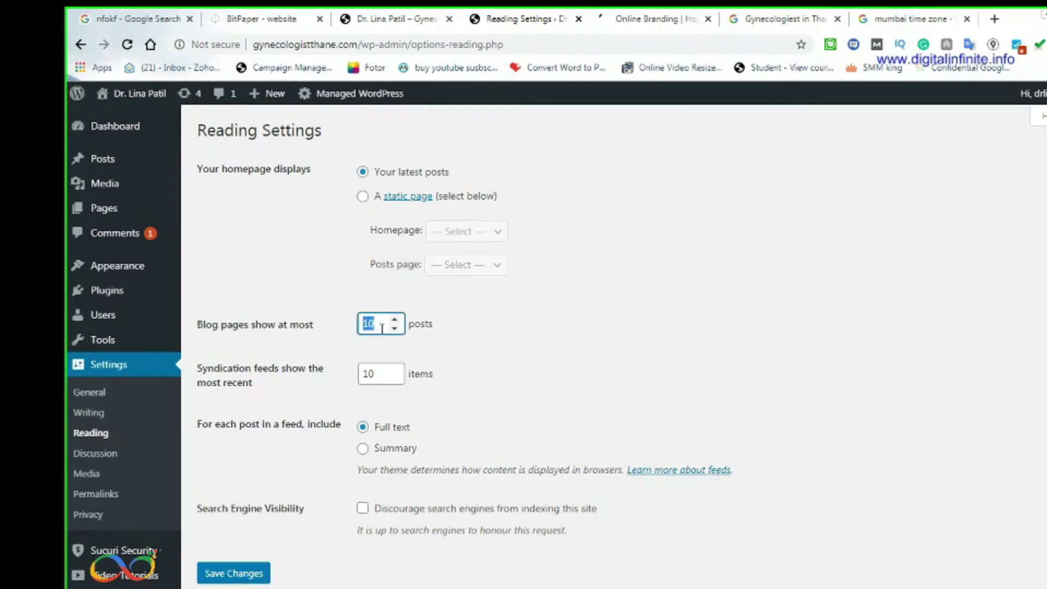
left_click(397, 330)
scroll(439, 416, "down", 1)
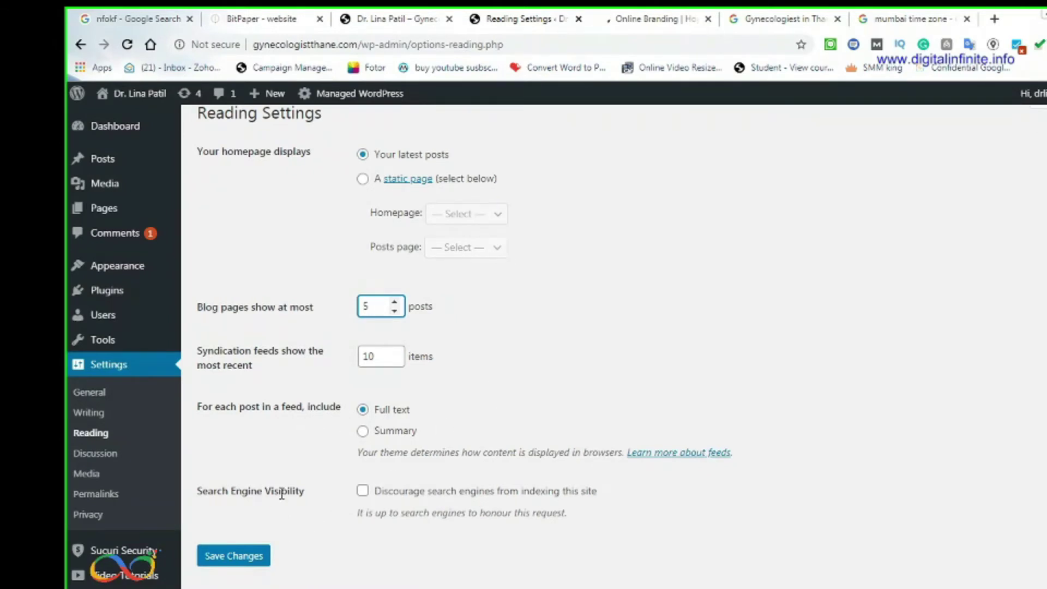
left_click(234, 561)
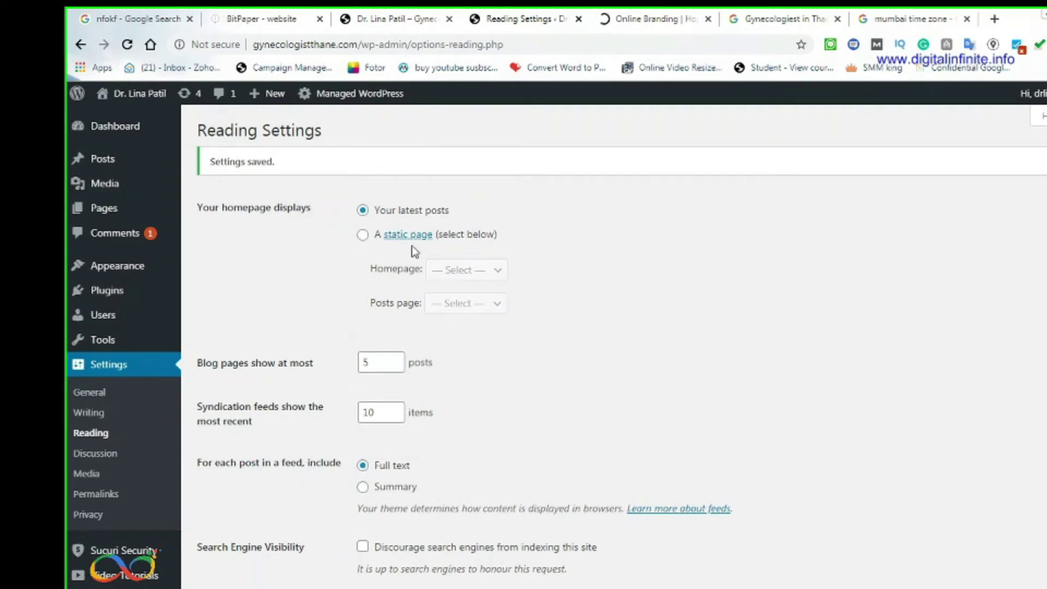
mouse_move(99, 217)
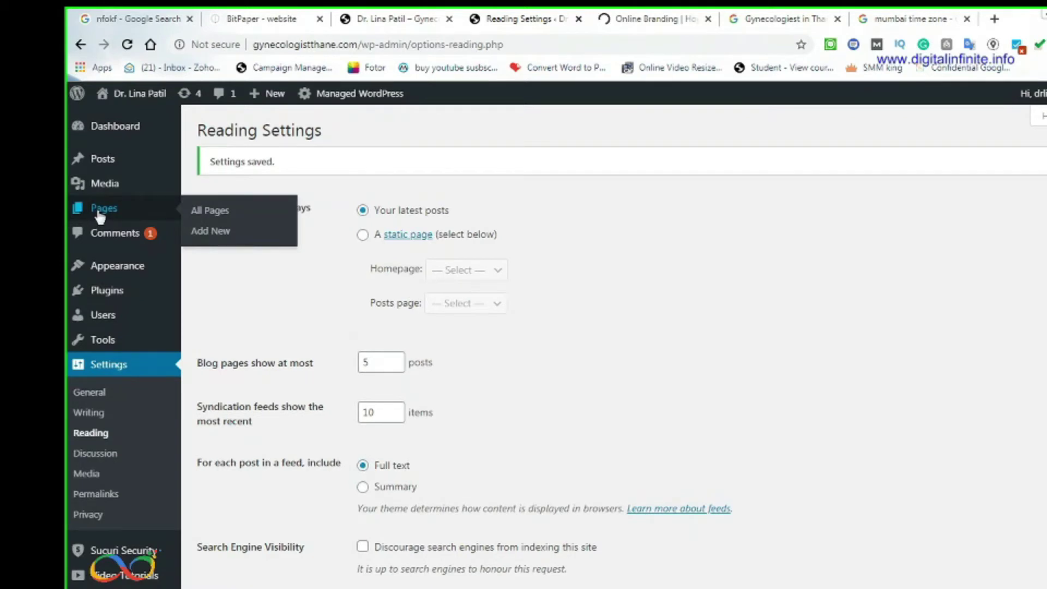
Add a new page titled 'Home Page' and publish it as Public, immediately
left_click(99, 217)
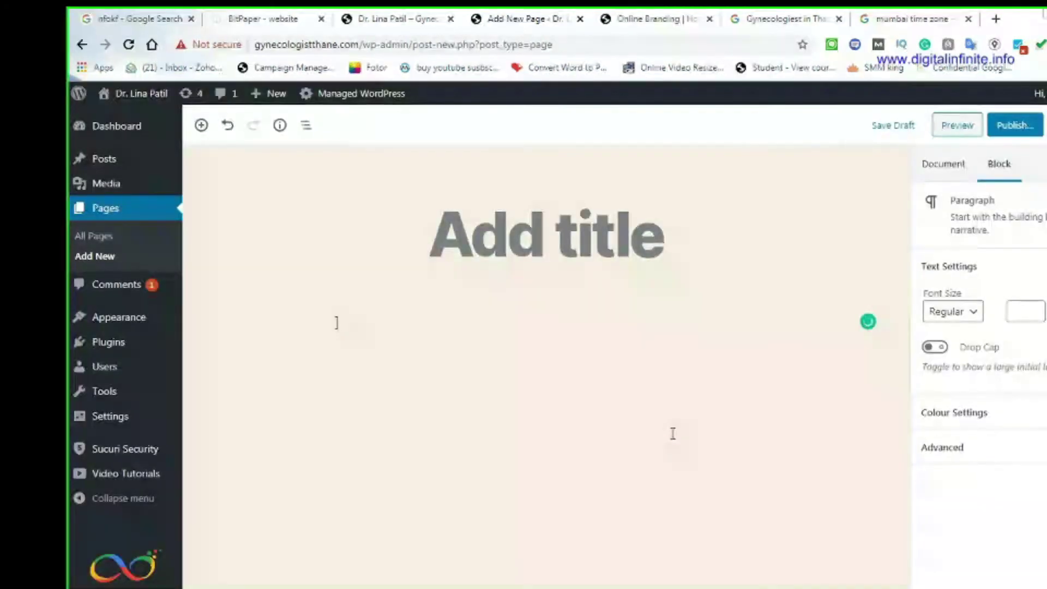
key("BackSpace")
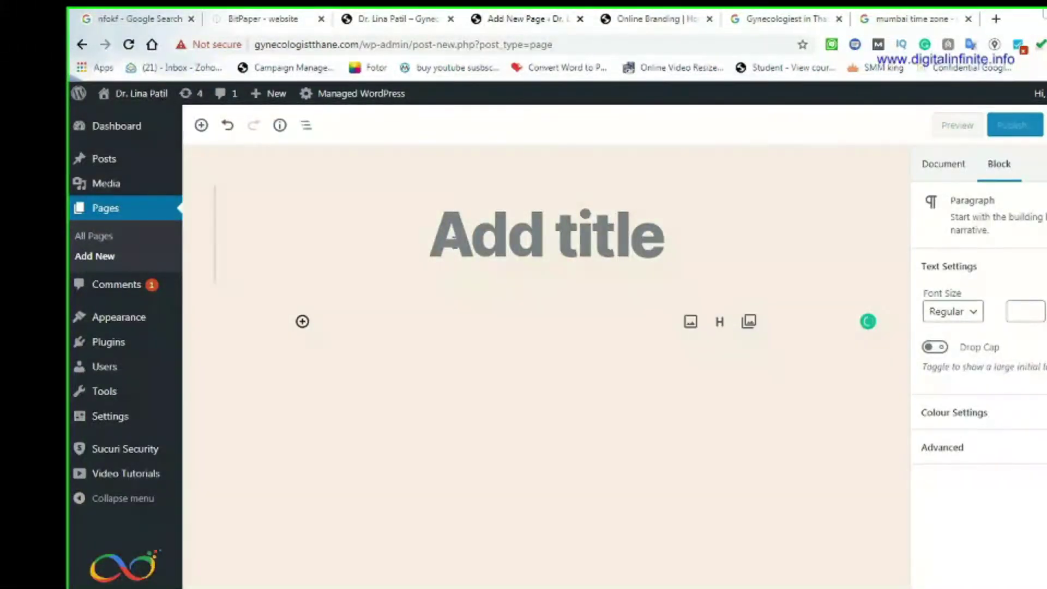
left_click(546, 235)
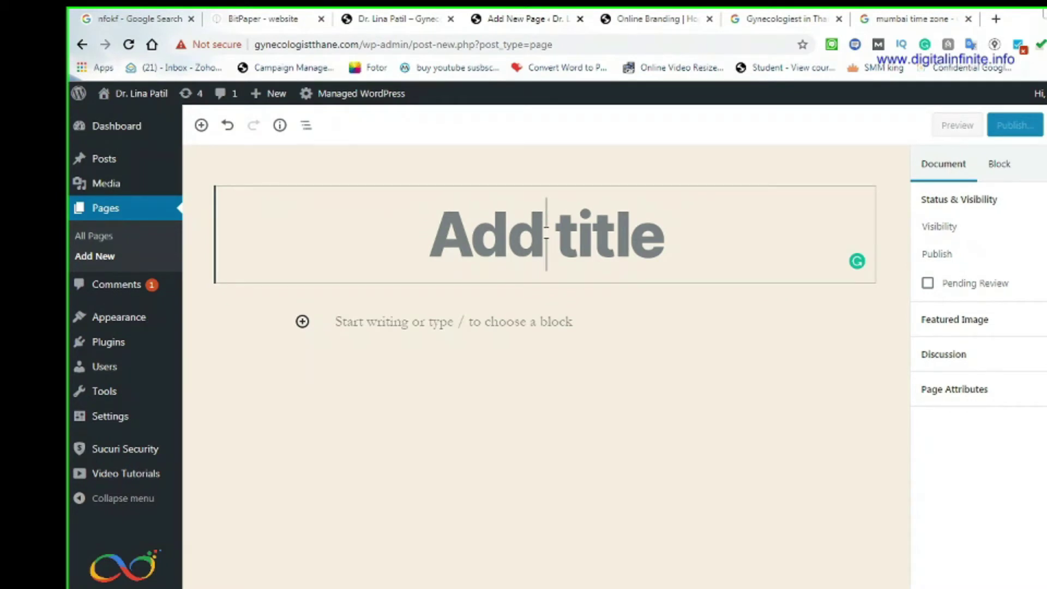
type("Hope")
key("BackSpace")
key("BackSpace")
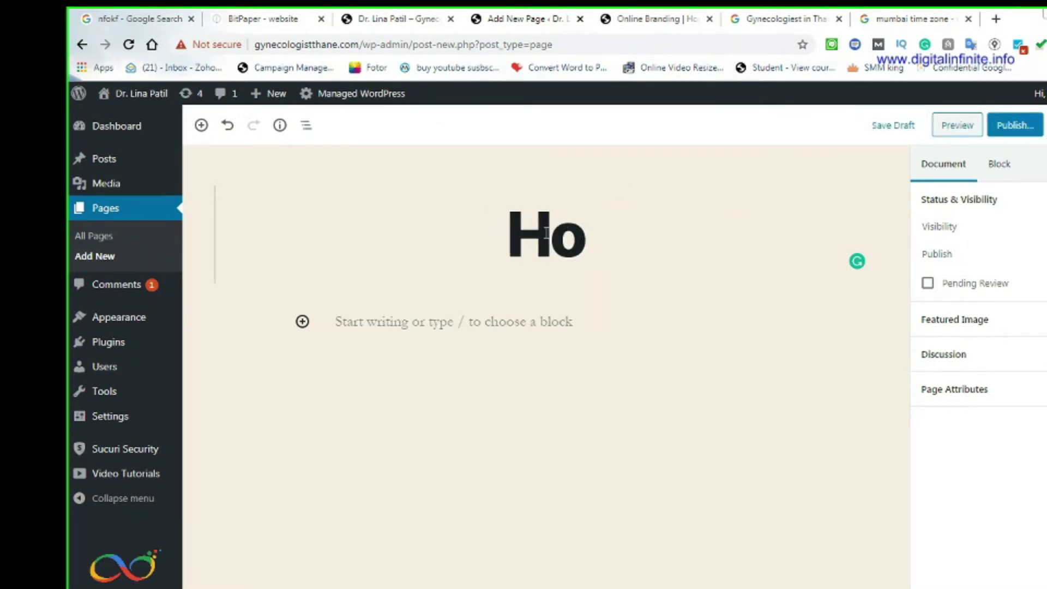
type("me Page")
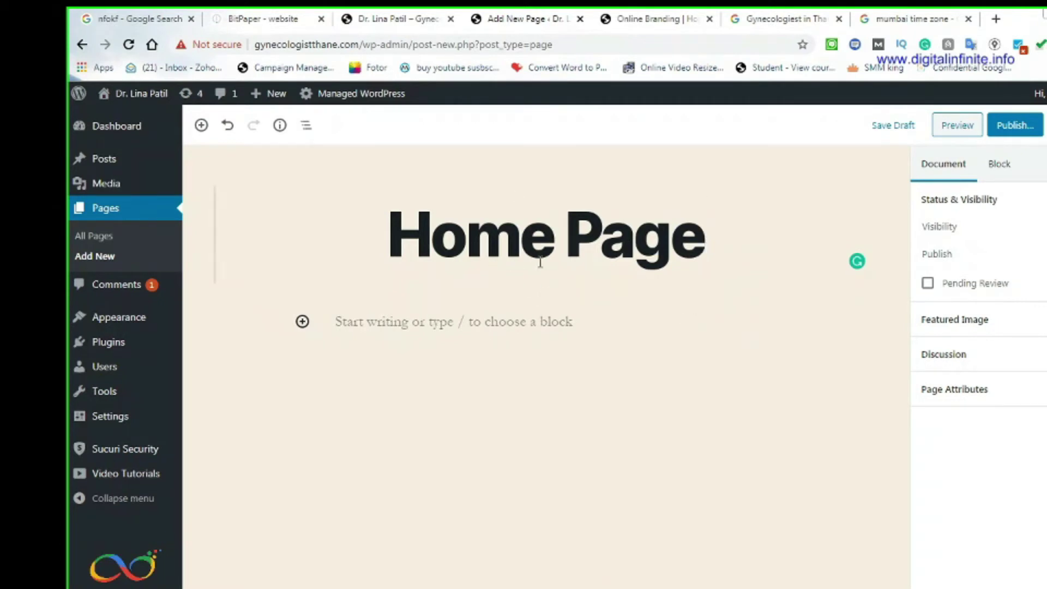
left_click(1012, 129)
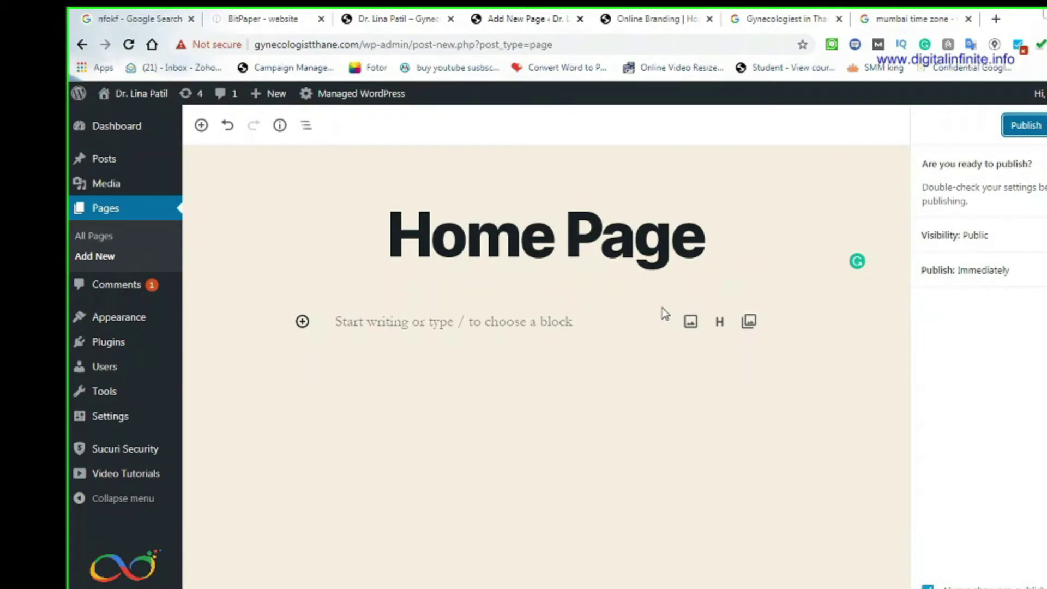
left_click(1027, 128)
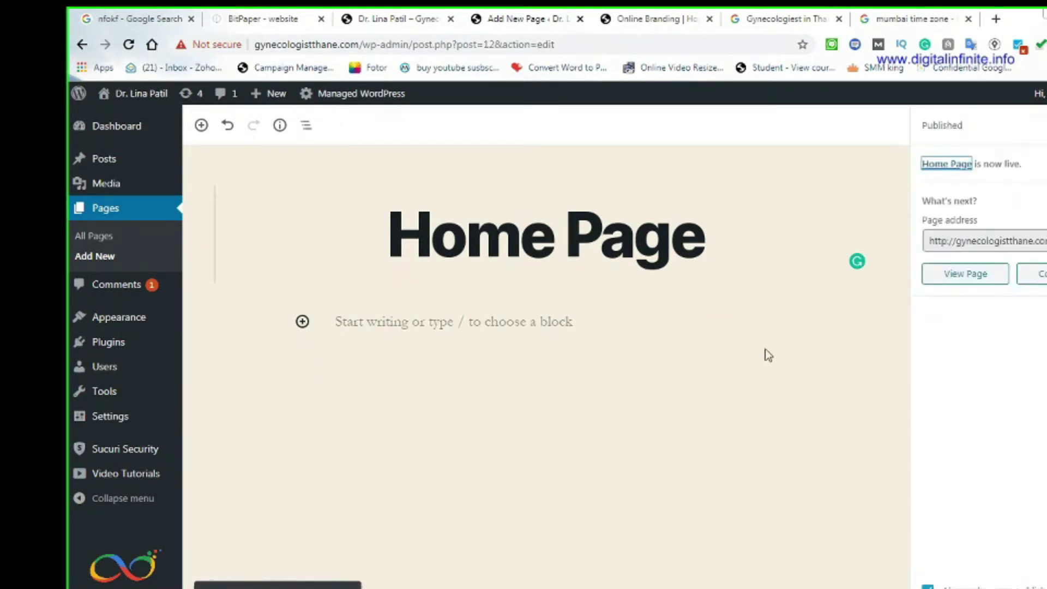
Add another new page titled 'Blog' and publish it live
left_click(101, 257)
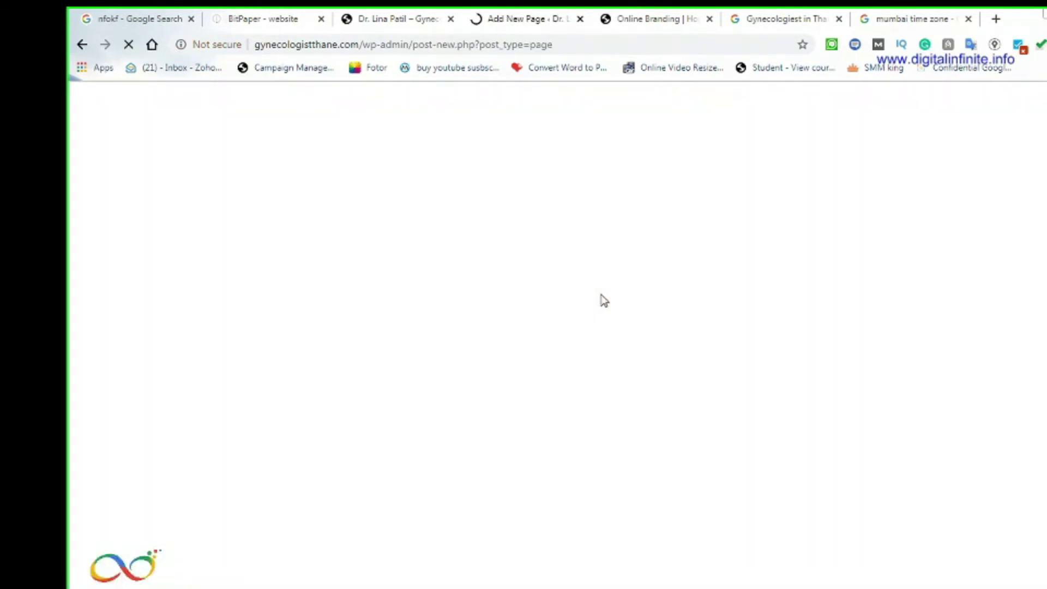
key("alt+Tab")
key("alt+Tab")
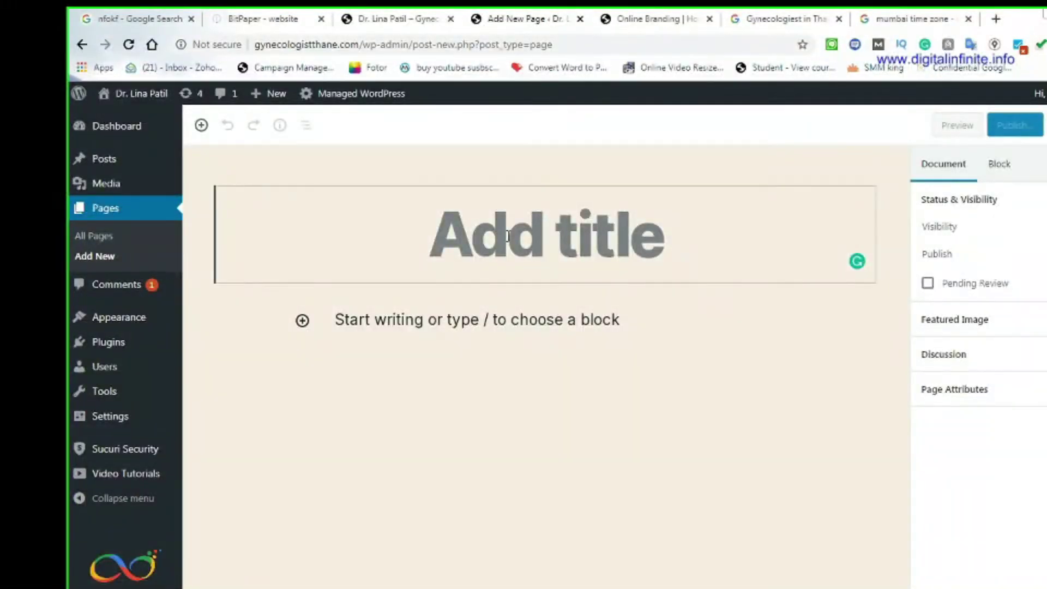
type("Blog")
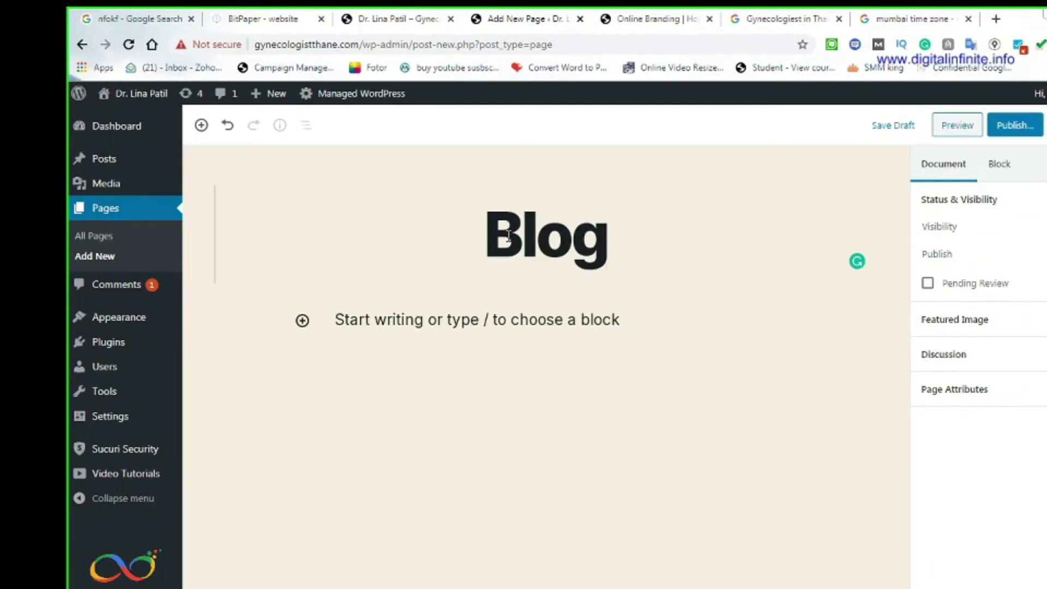
left_click(1013, 132)
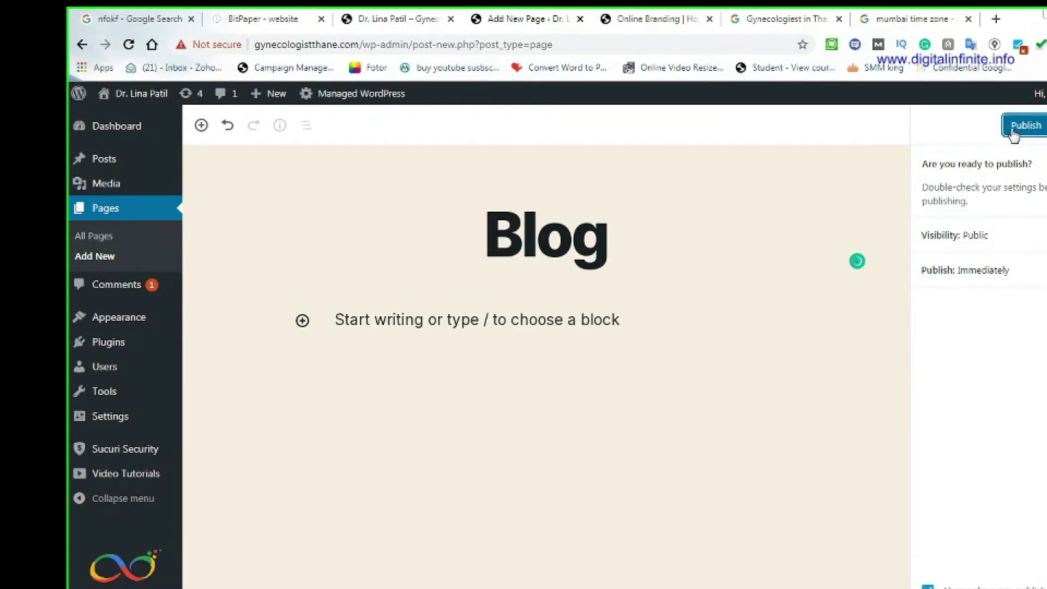
left_click(1013, 131)
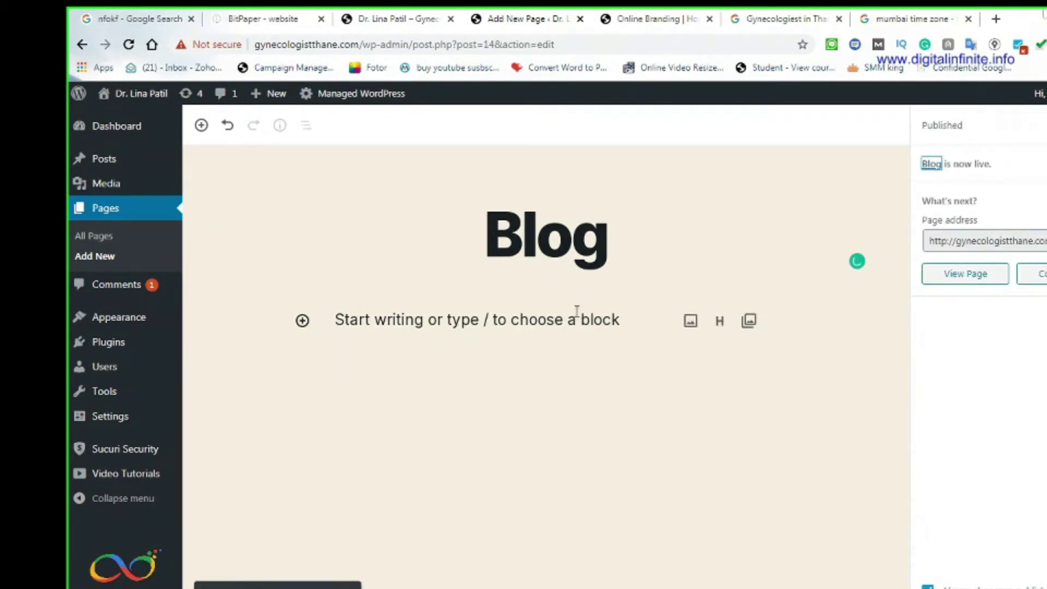
mouse_move(115, 402)
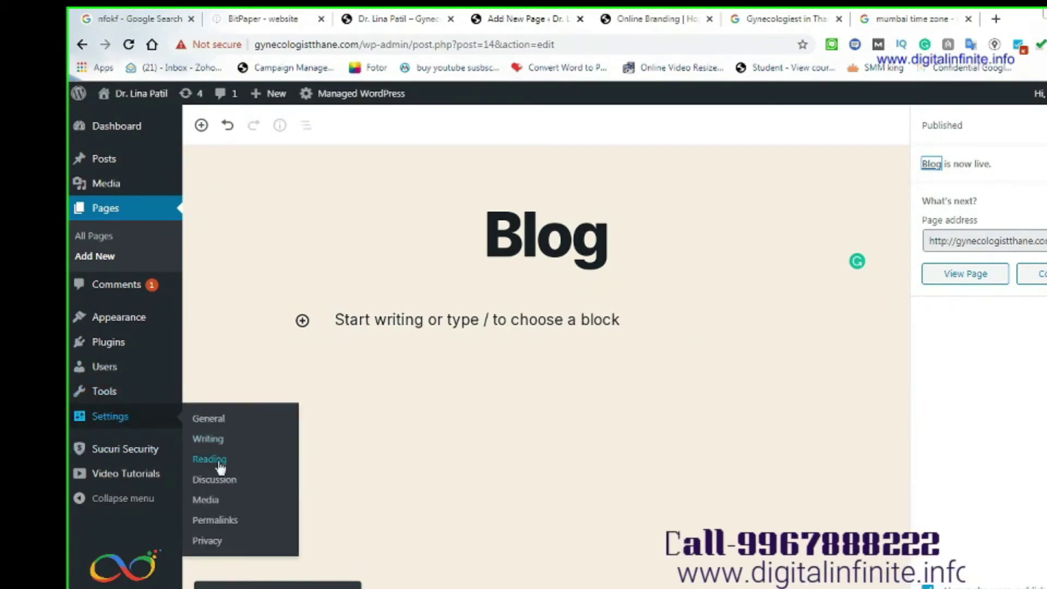
Set a static homepage of Home Page with Blog as posts page, save, and view Online Branding
left_click(210, 460)
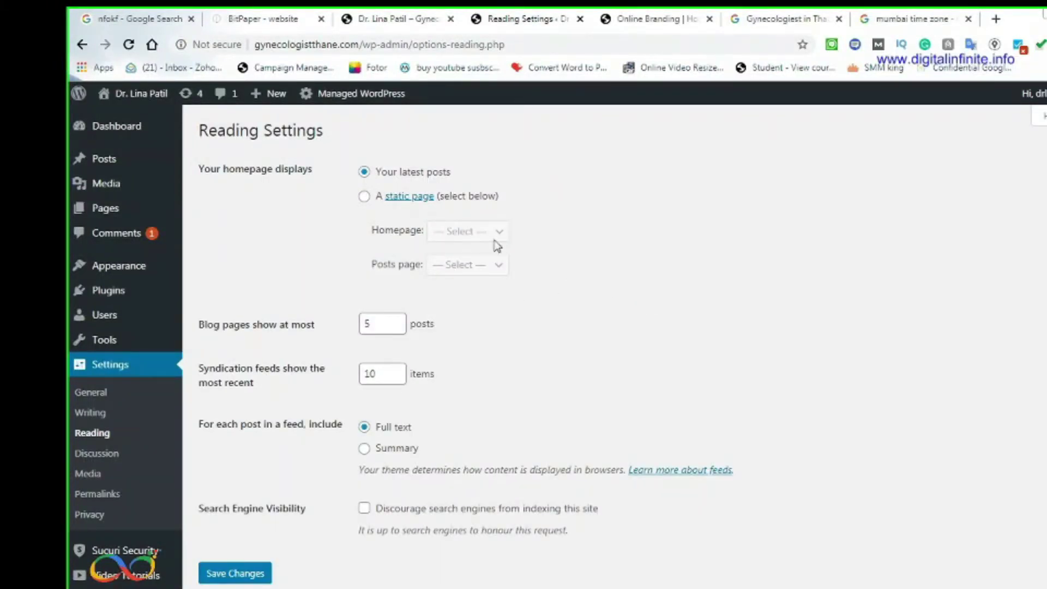
left_click(365, 197)
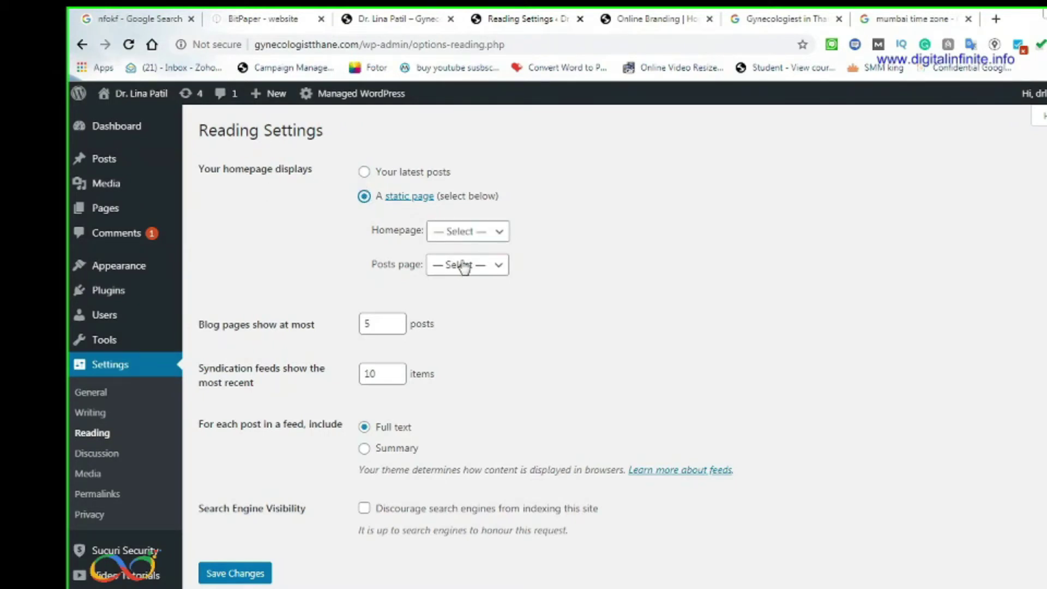
left_click(447, 231)
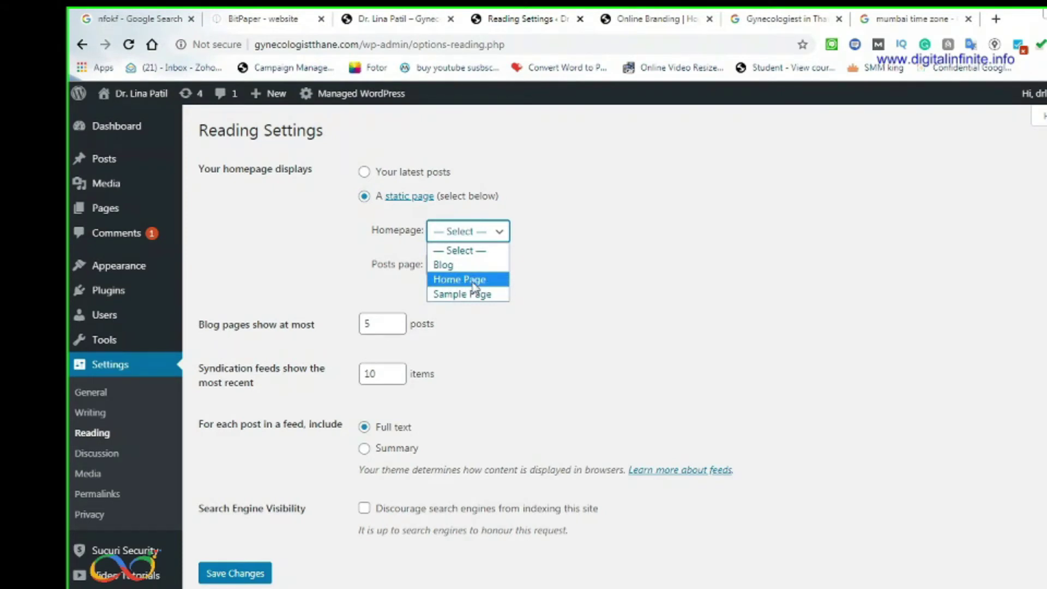
left_click(473, 282)
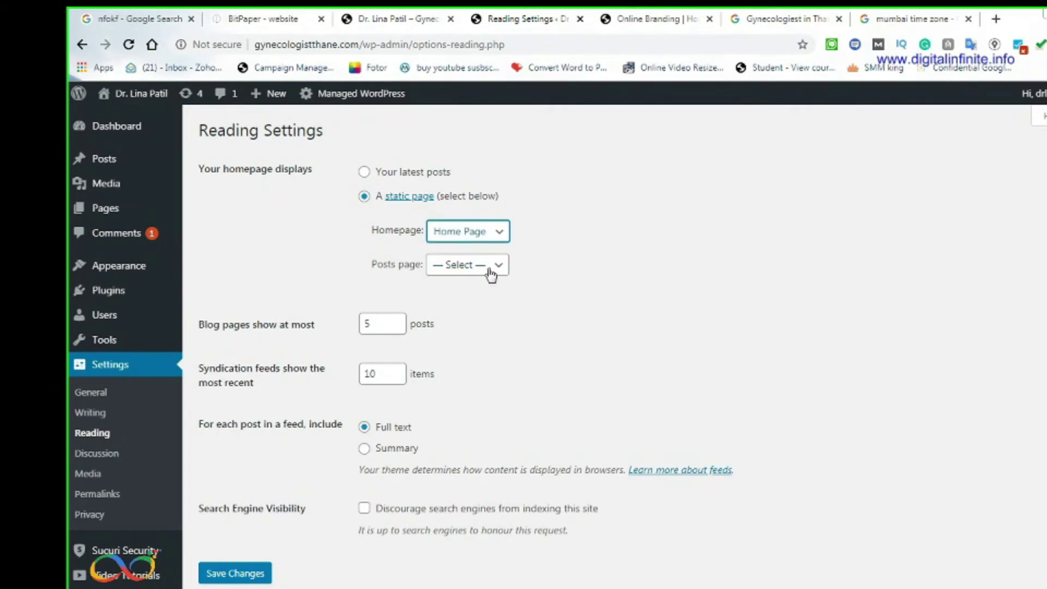
left_click(482, 266)
left_click(459, 298)
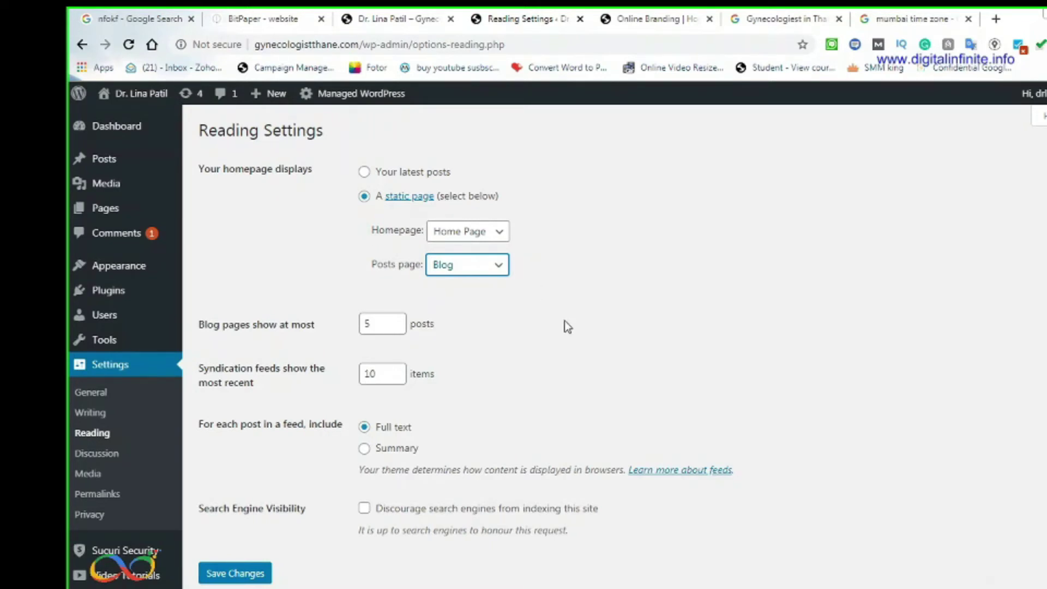
left_click(235, 573)
left_click(658, 24)
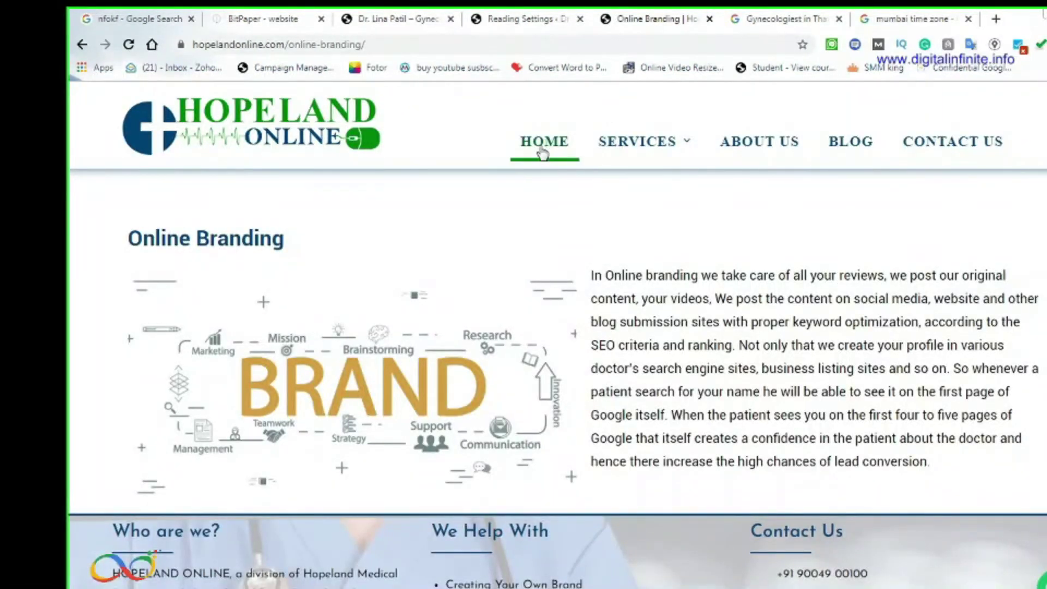
Browse the Hopeland Online home page from top to bottom
left_click(543, 152)
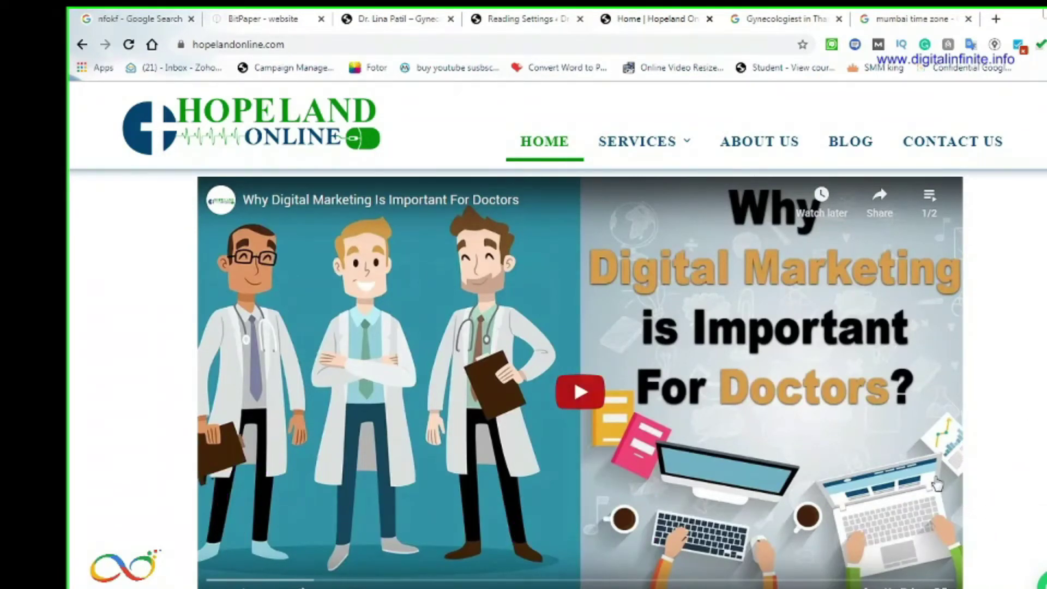
scroll(937, 483, "down", 3)
scroll(754, 210, "down", 10)
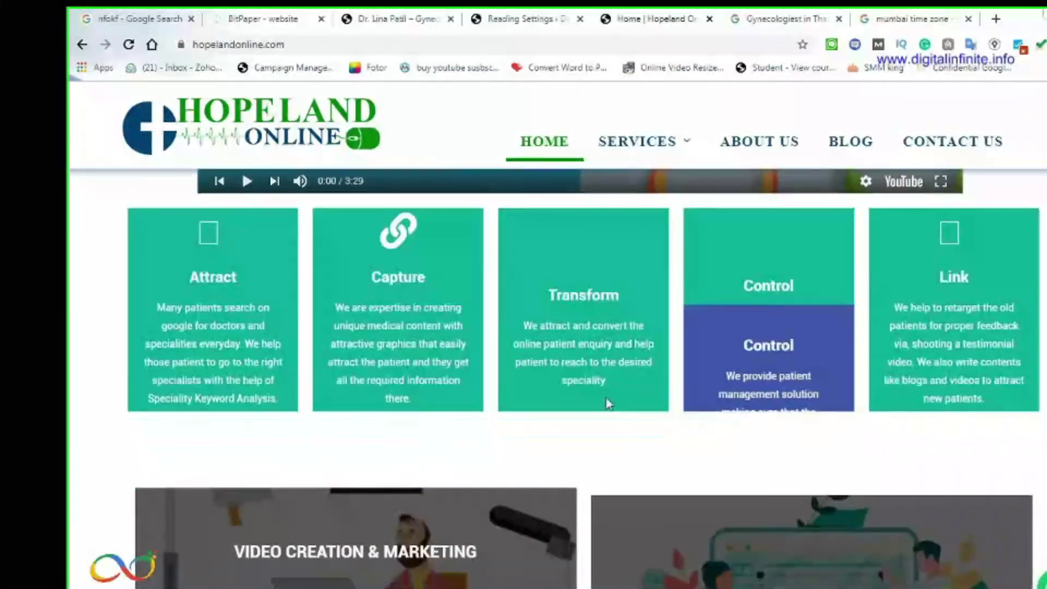
scroll(568, 454, "down", 2)
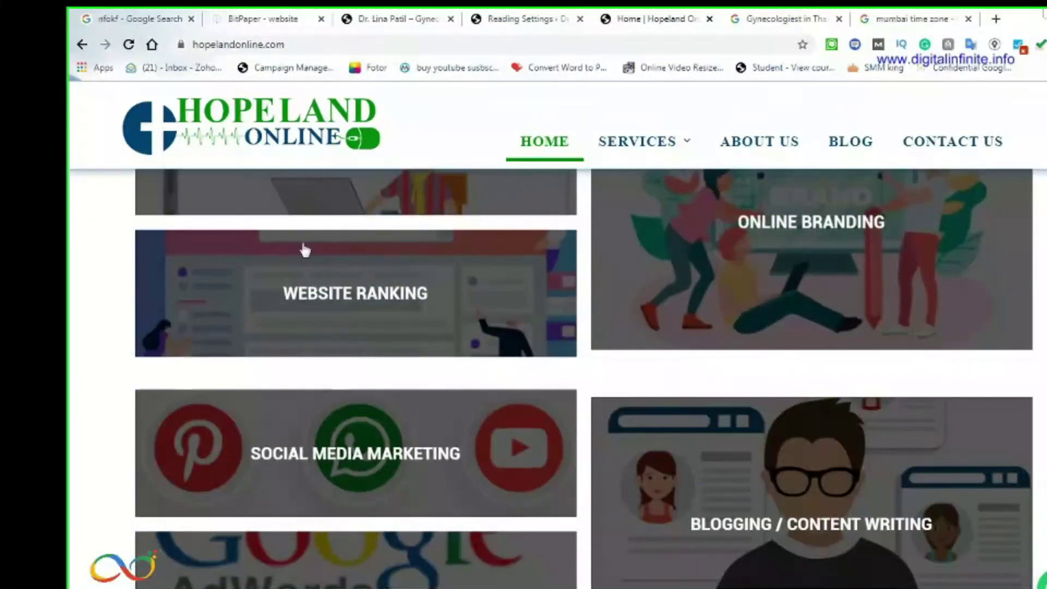
scroll(363, 473, "down", 4)
scroll(362, 473, "down", 10)
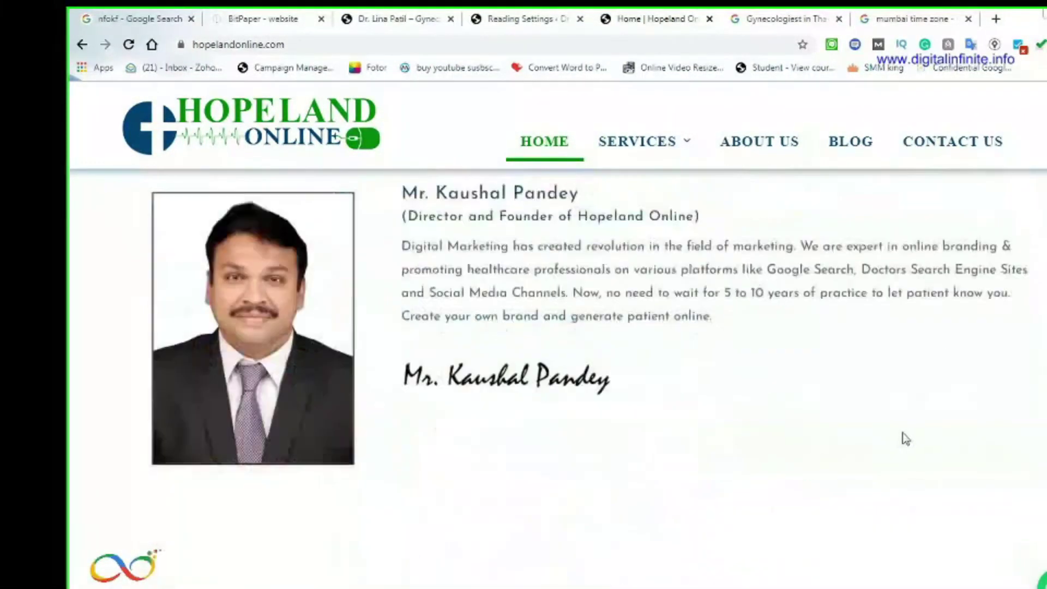
scroll(385, 380, "up", 1)
scroll(403, 344, "up", 3)
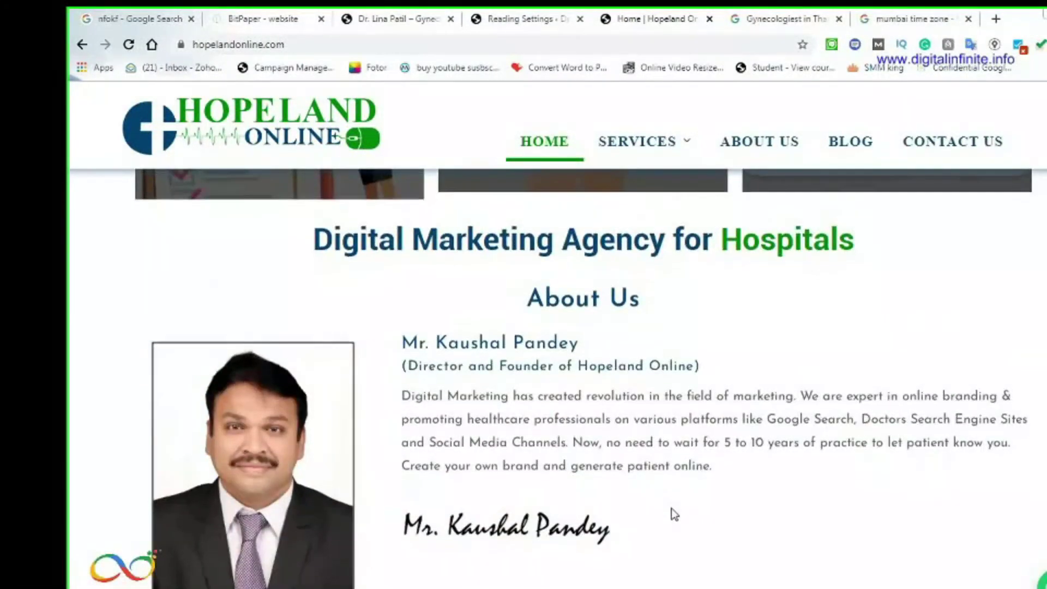
scroll(627, 491, "down", 7)
scroll(281, 507, "down", 4)
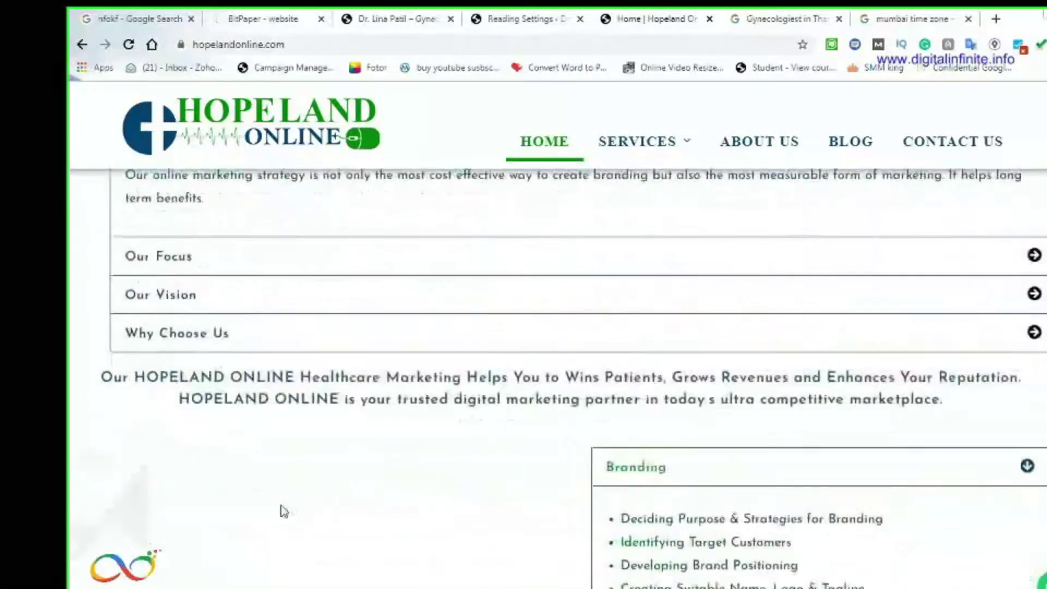
scroll(472, 492, "down", 4)
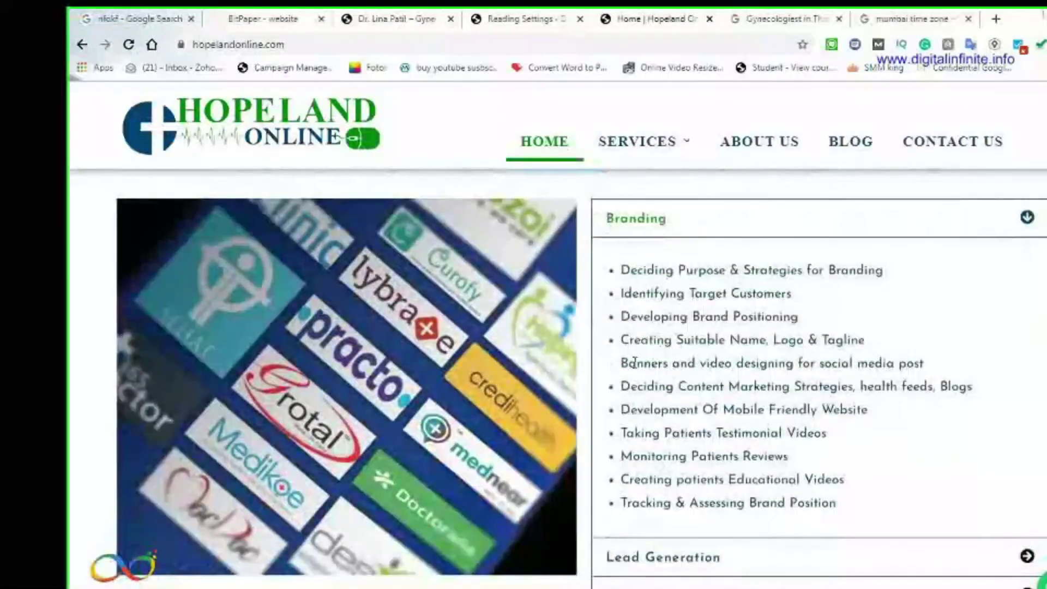
scroll(584, 469, "down", 15)
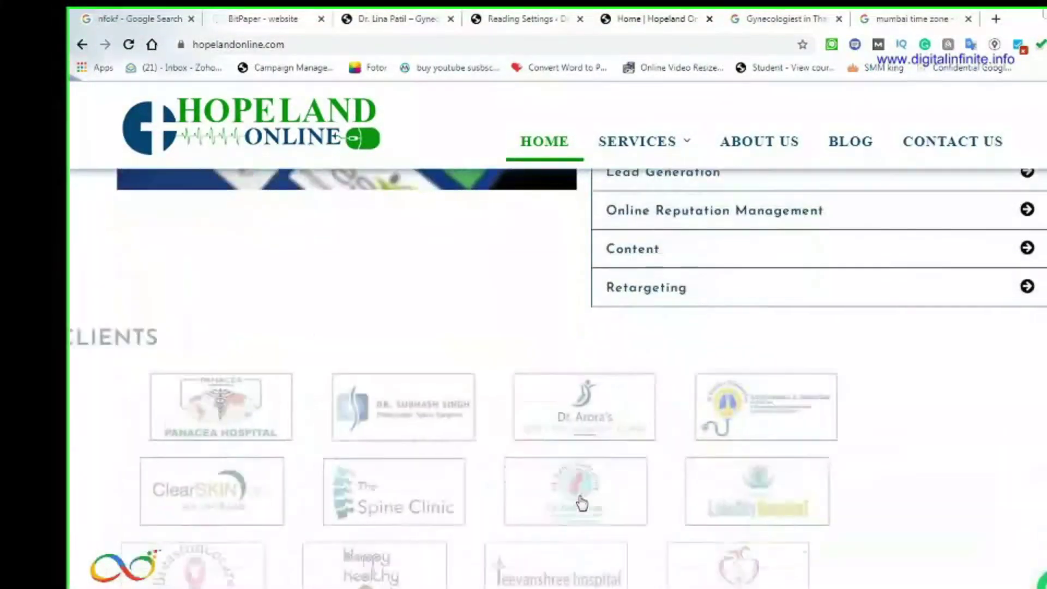
scroll(578, 512, "down", 5)
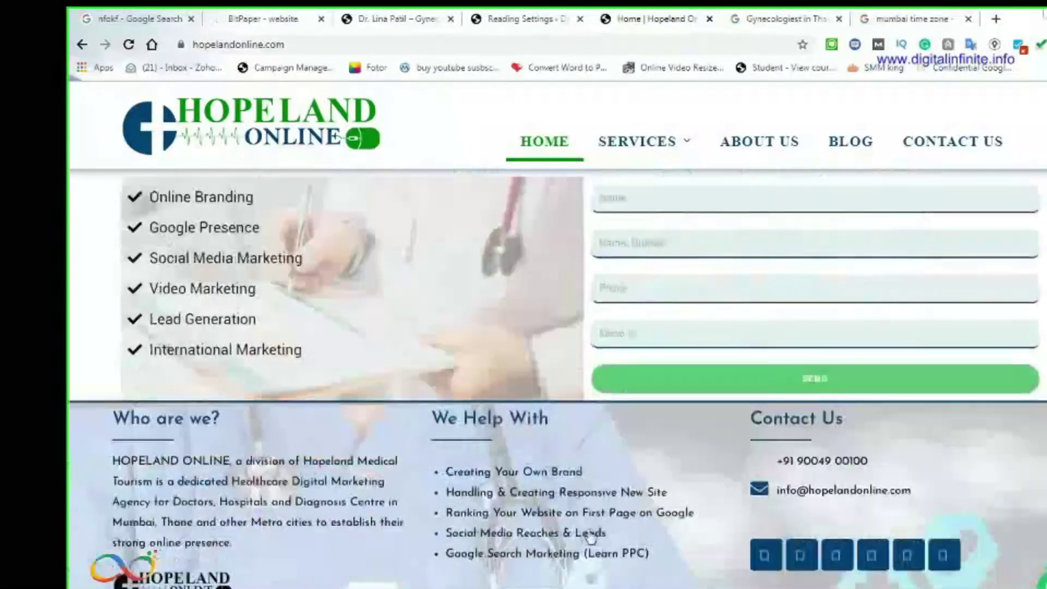
scroll(587, 534, "up", 8)
scroll(585, 530, "up", 15)
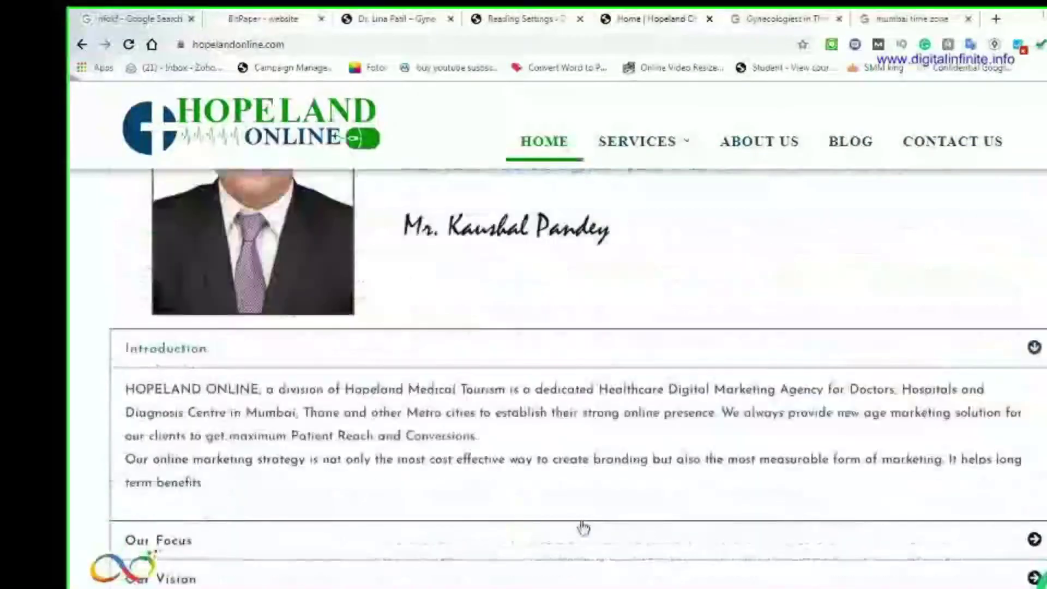
Check the WordPress reading settings, then scroll through the Hopeland home page again
left_click(476, 20)
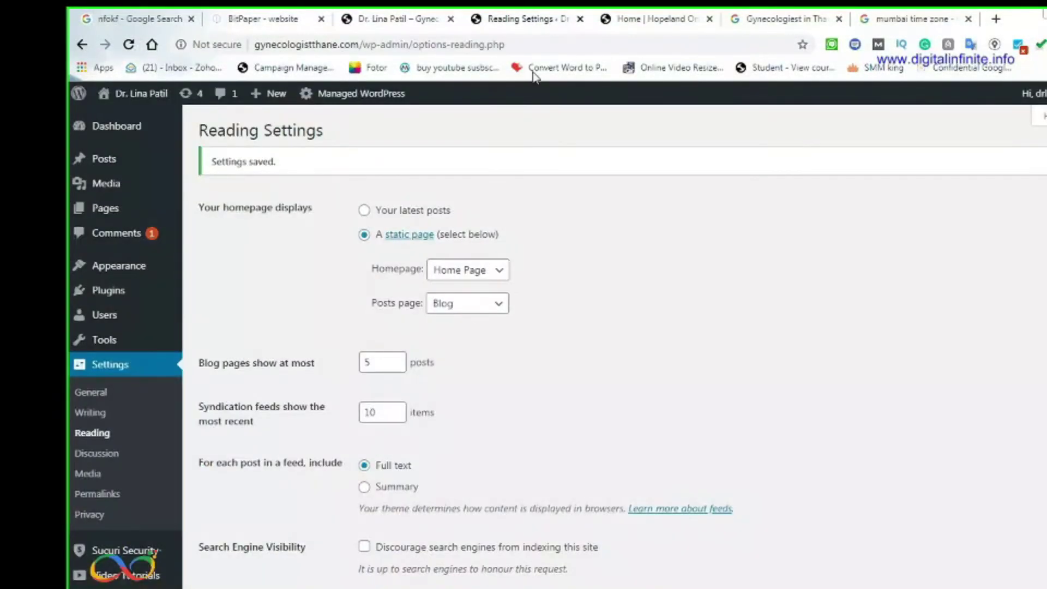
left_click(644, 19)
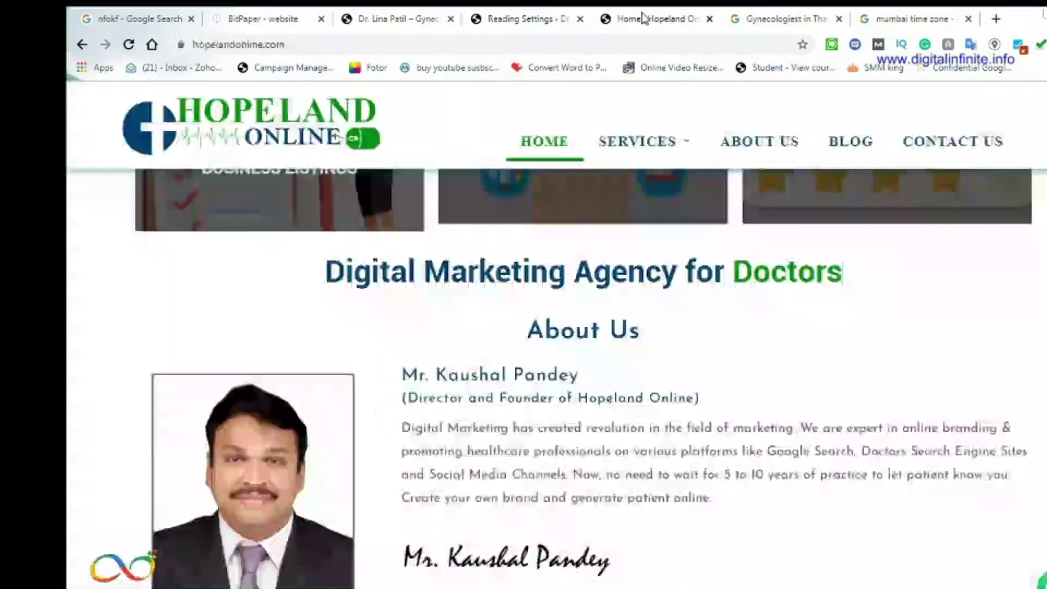
scroll(582, 498, "down", 5)
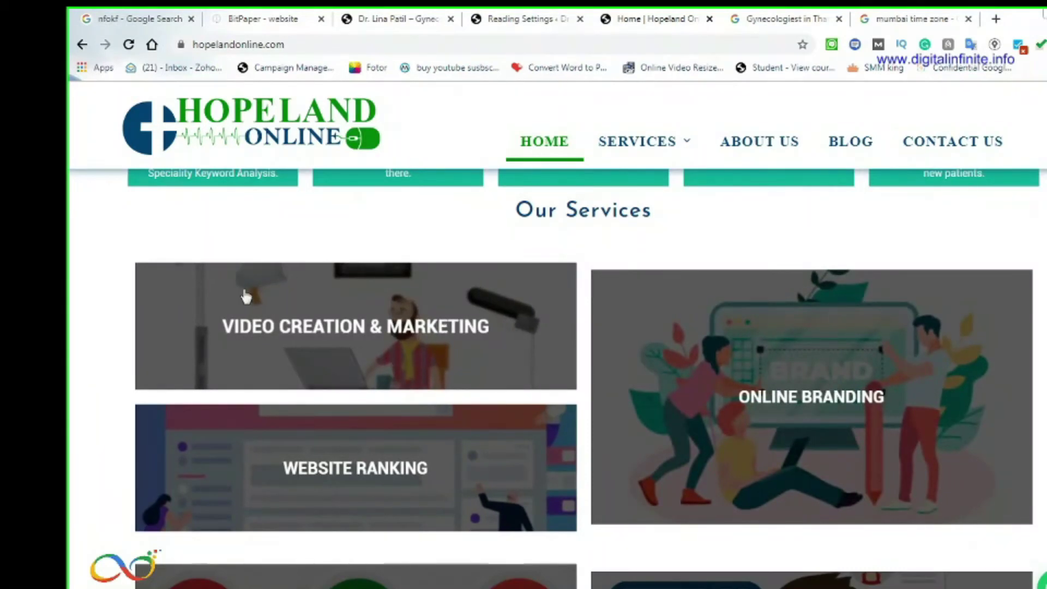
scroll(515, 489, "down", 2)
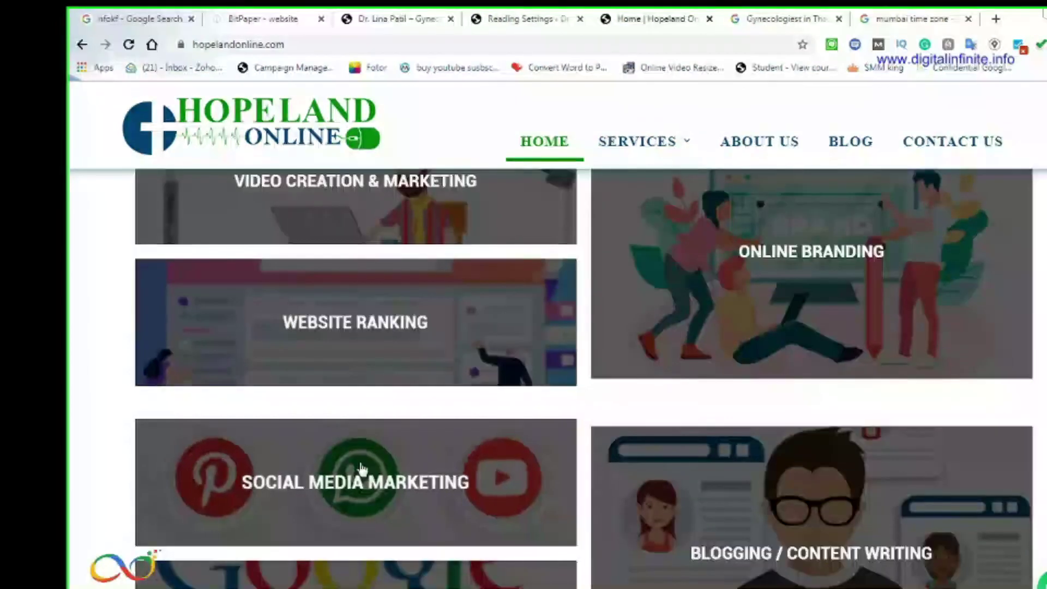
scroll(437, 448, "up", 4)
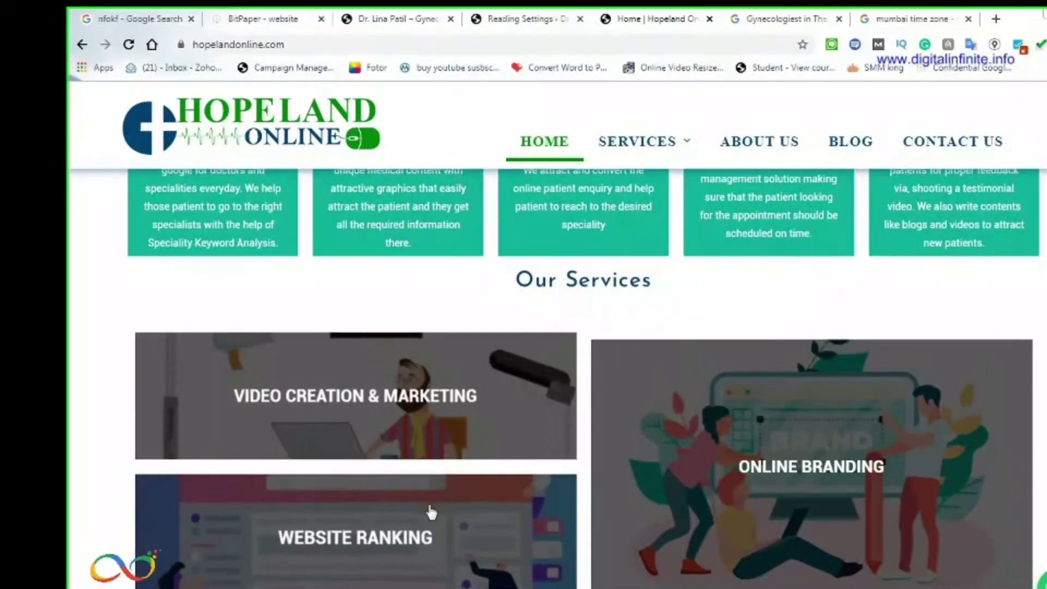
scroll(430, 513, "down", 10)
scroll(434, 515, "down", 15)
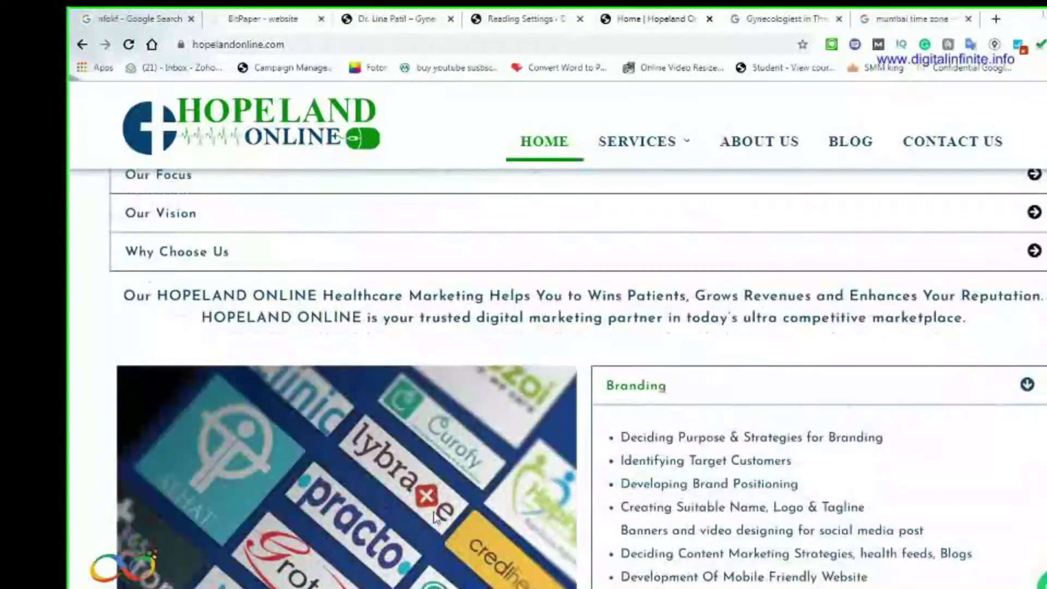
scroll(545, 442, "up", 3)
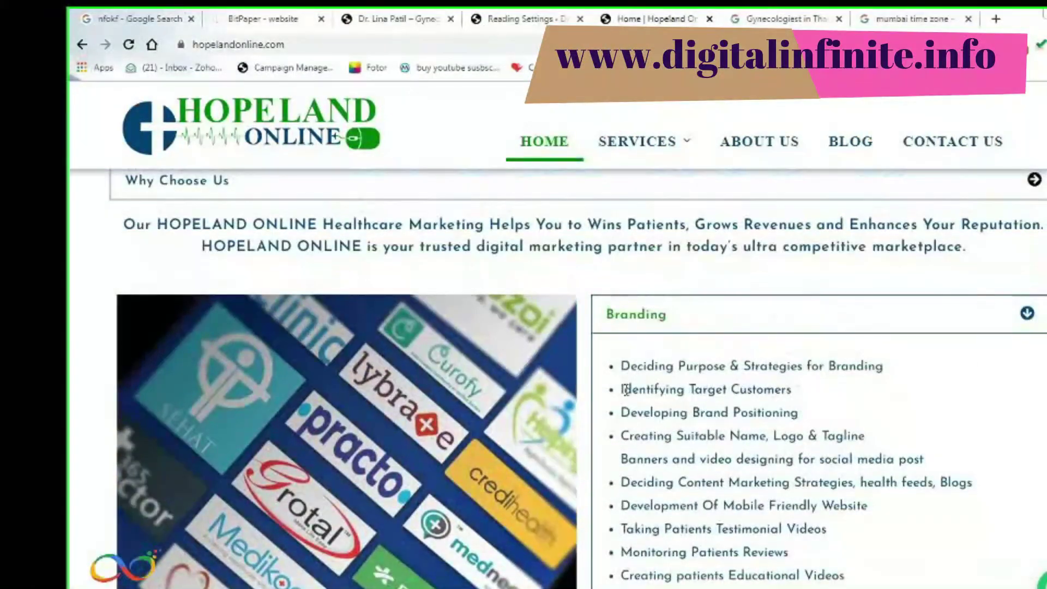
scroll(345, 438, "up", 10)
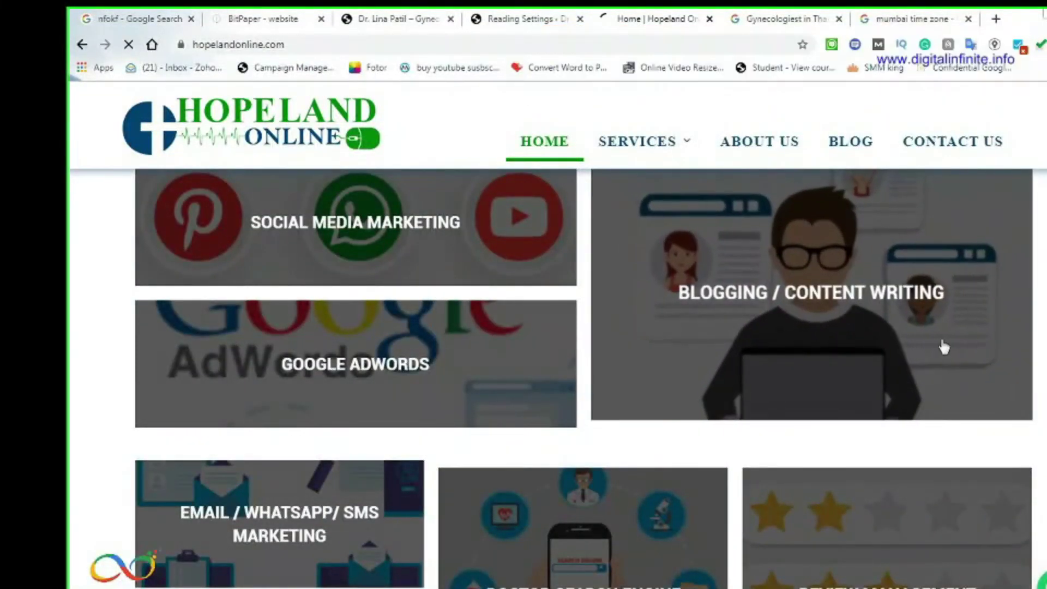
Open the Blogging / Content Writing service page, then return to WordPress Reading Settings
left_click(943, 357)
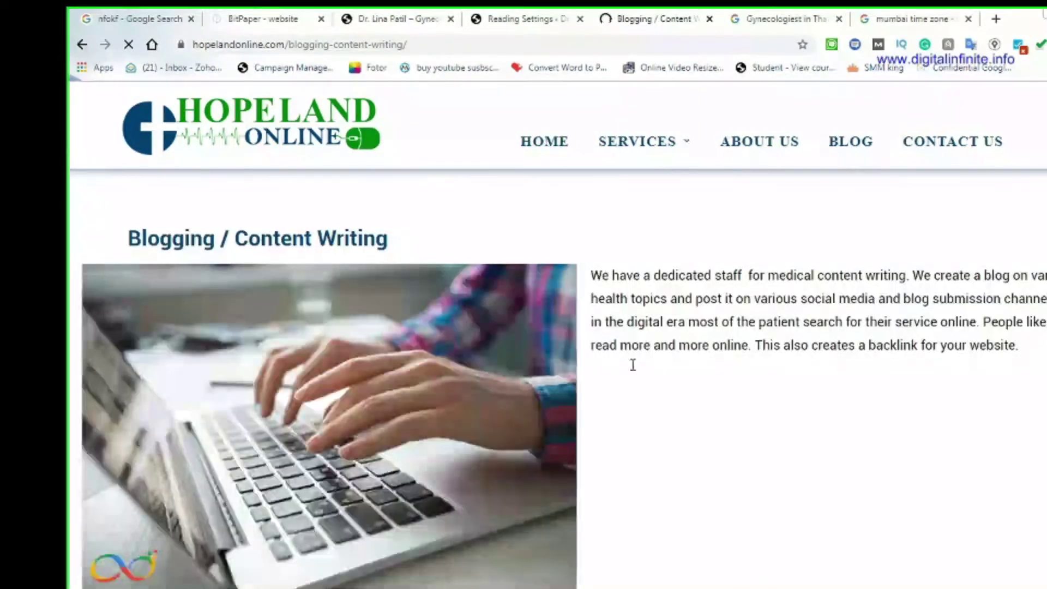
scroll(627, 381, "down", 4)
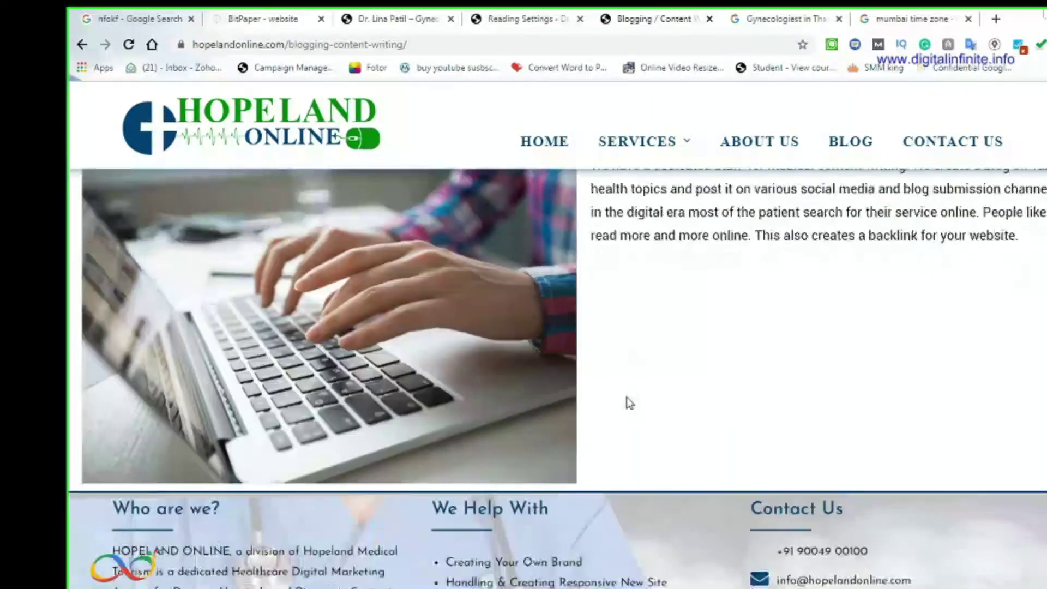
scroll(638, 371, "up", 4)
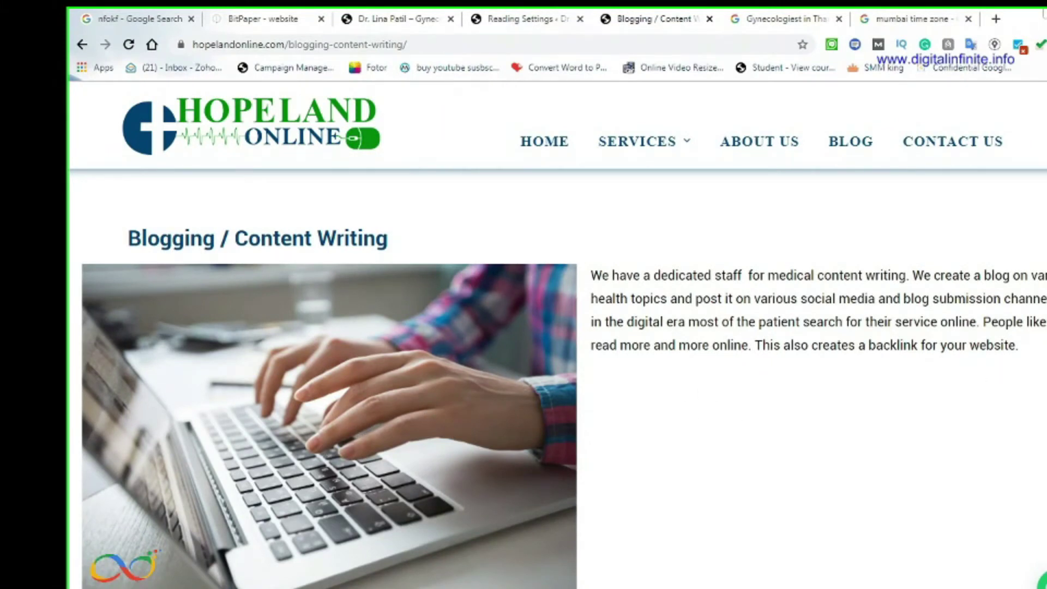
left_click(416, 18)
left_click(526, 22)
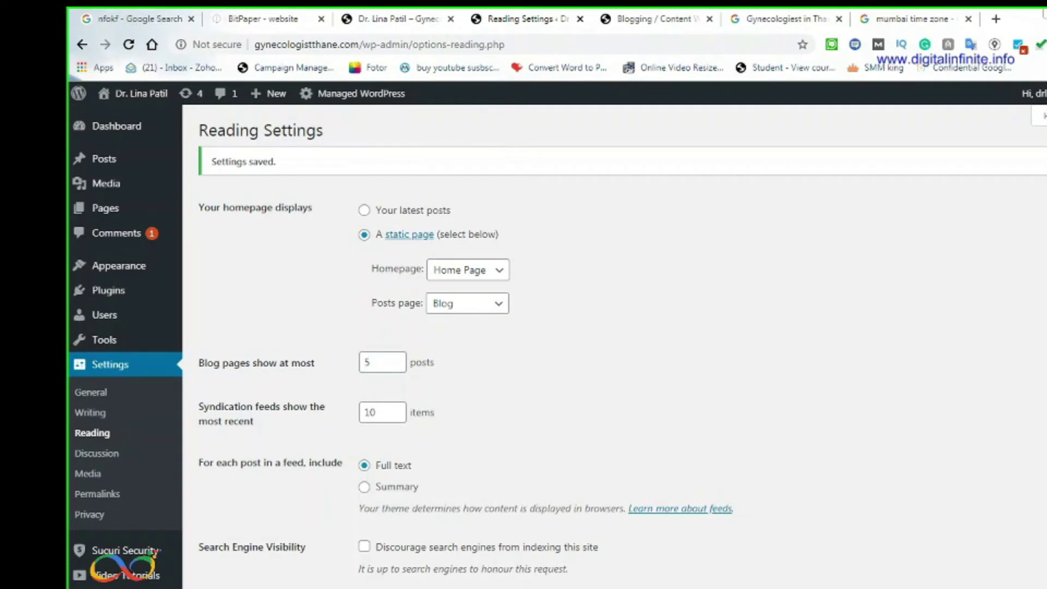
Reload Reading Settings and the front page to confirm Home Page is the static homepage and Blog is the posts page
key("F5")
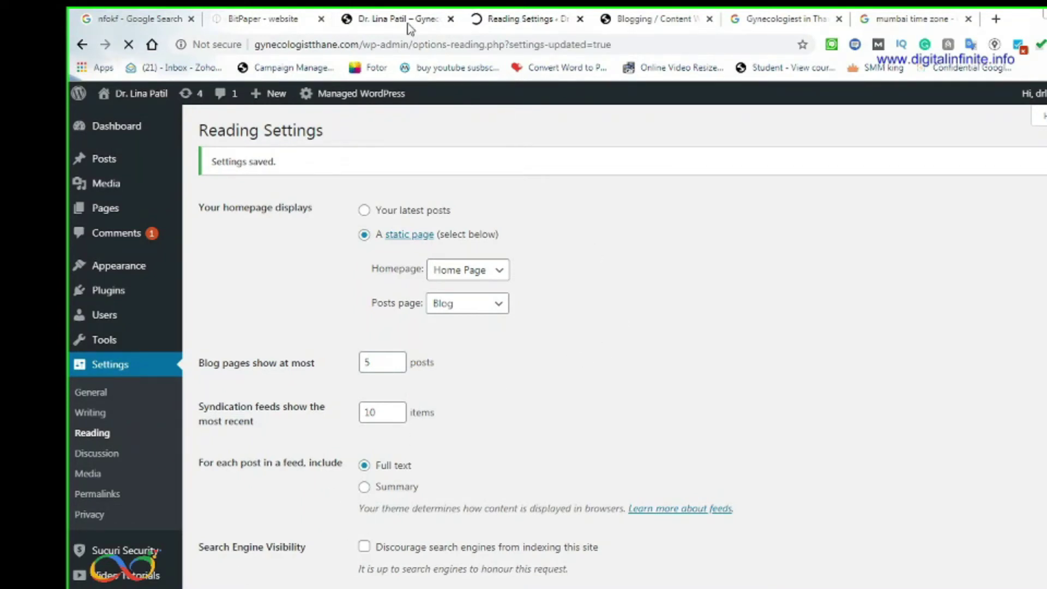
left_click(410, 29)
left_click(372, 44)
key("Return")
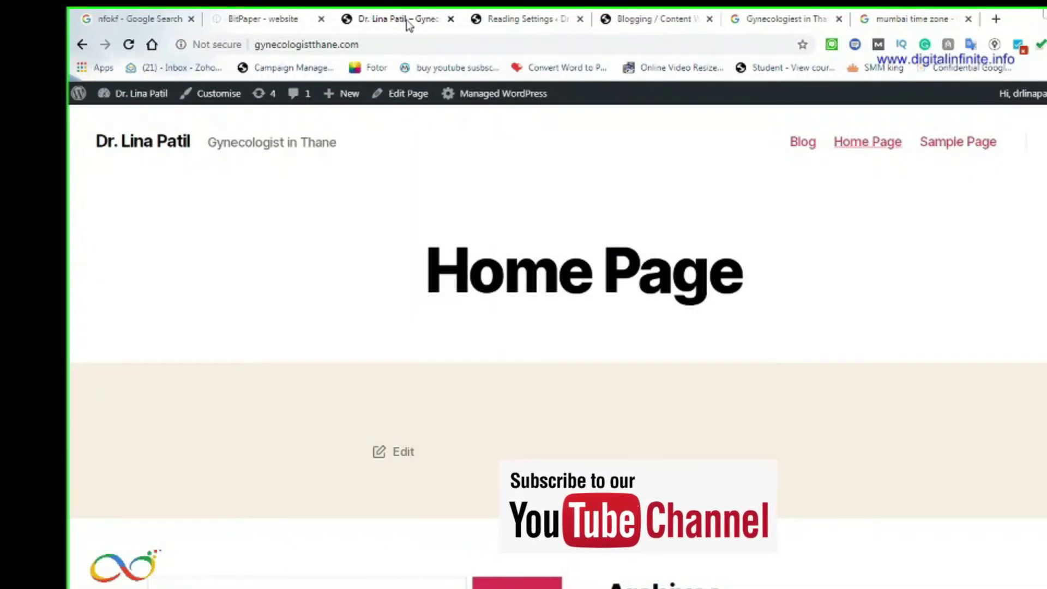
left_click(523, 18)
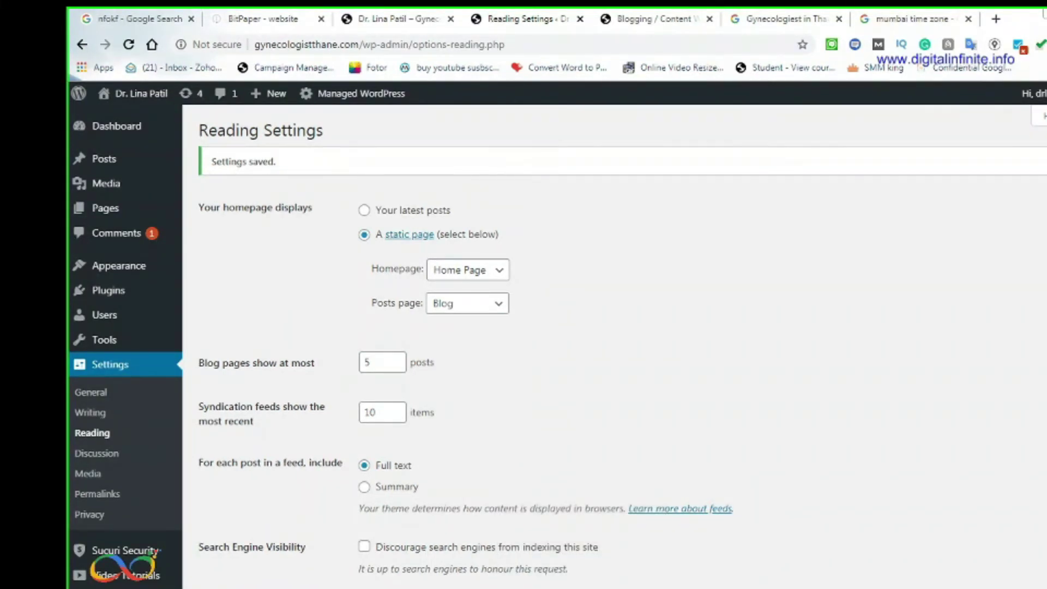
scroll(615, 350, "down", 1)
scroll(614, 350, "up", 1)
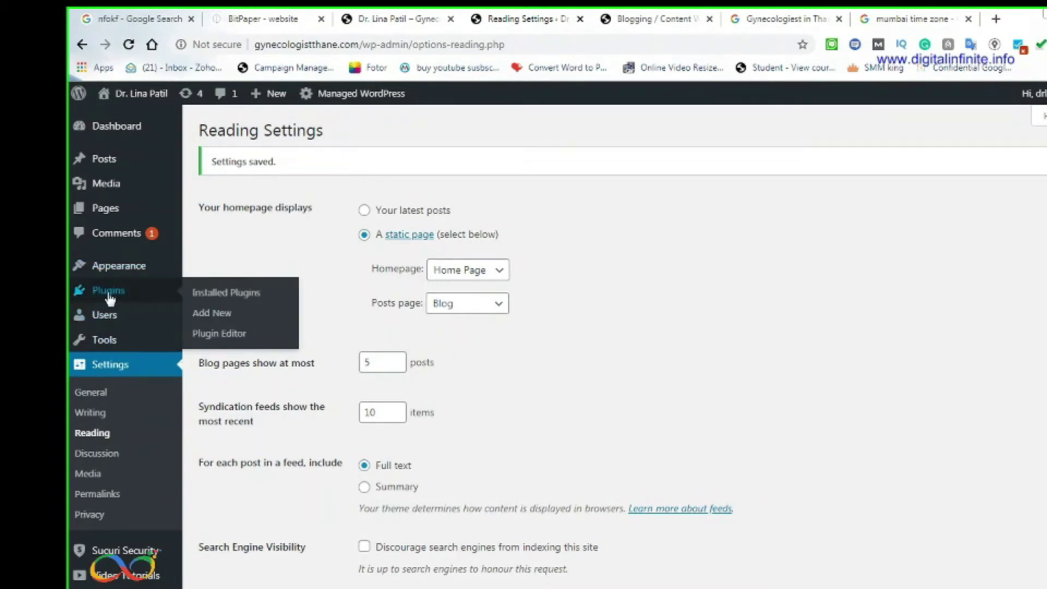
mouse_move(131, 271)
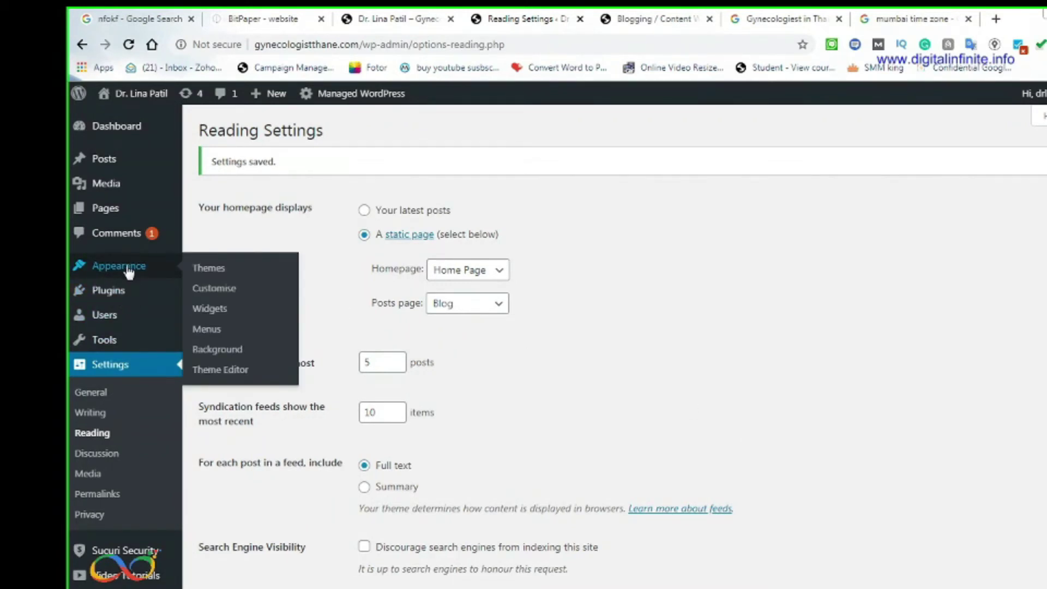
From Appearance > Themes, start adding a new theme to list the featured themes
left_click(215, 274)
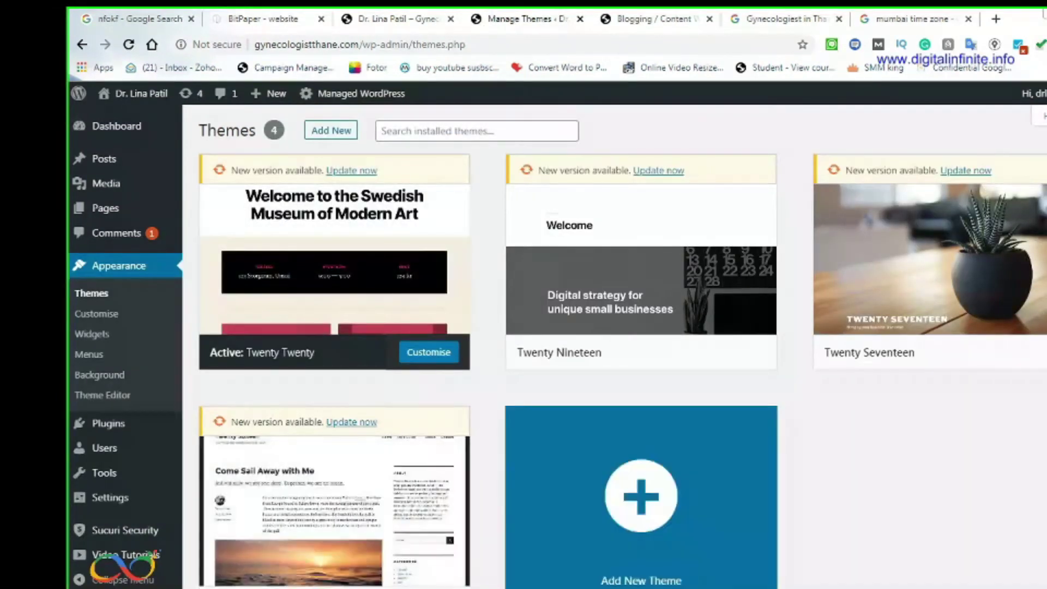
key("alt+Tab")
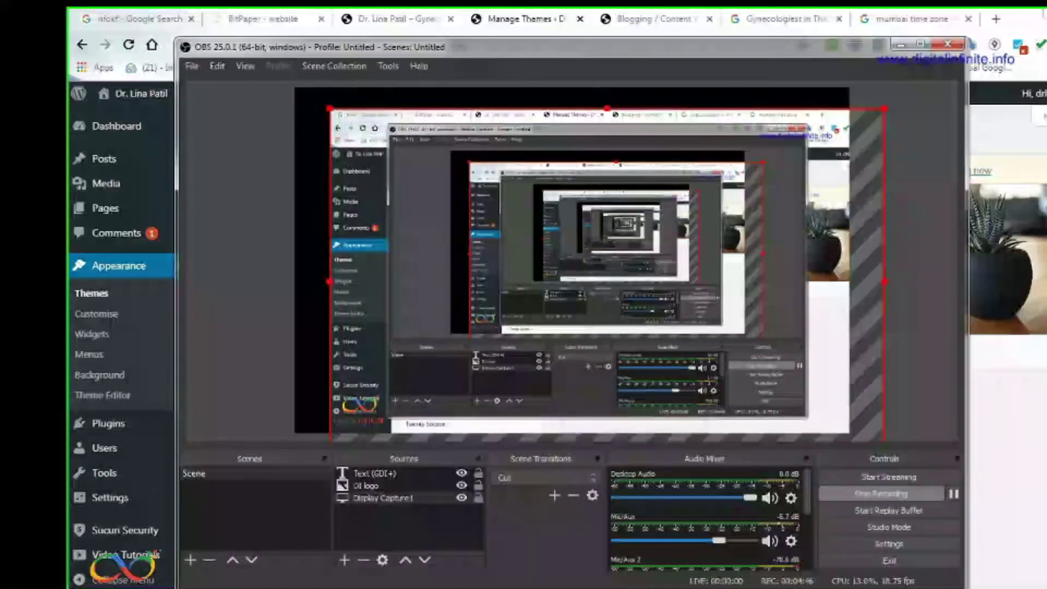
key("alt+Tab")
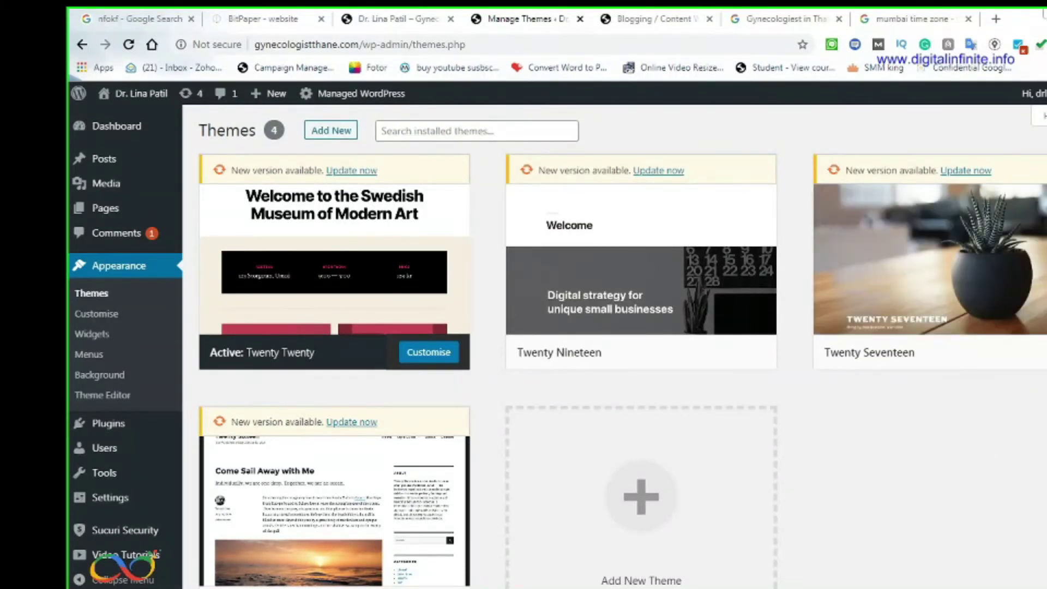
mouse_move(988, 200)
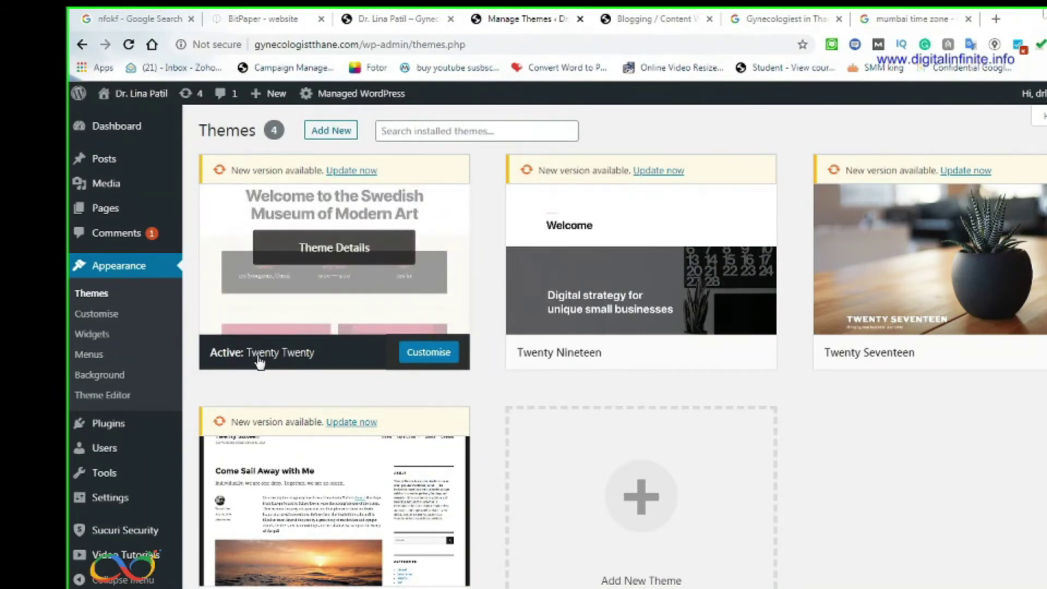
left_click(374, 19)
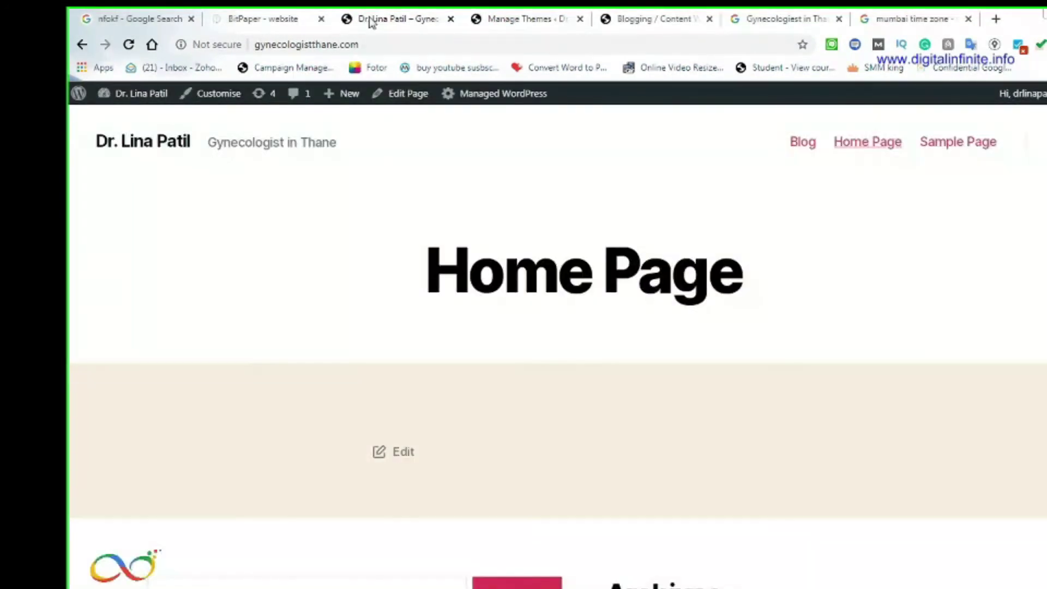
left_click(488, 20)
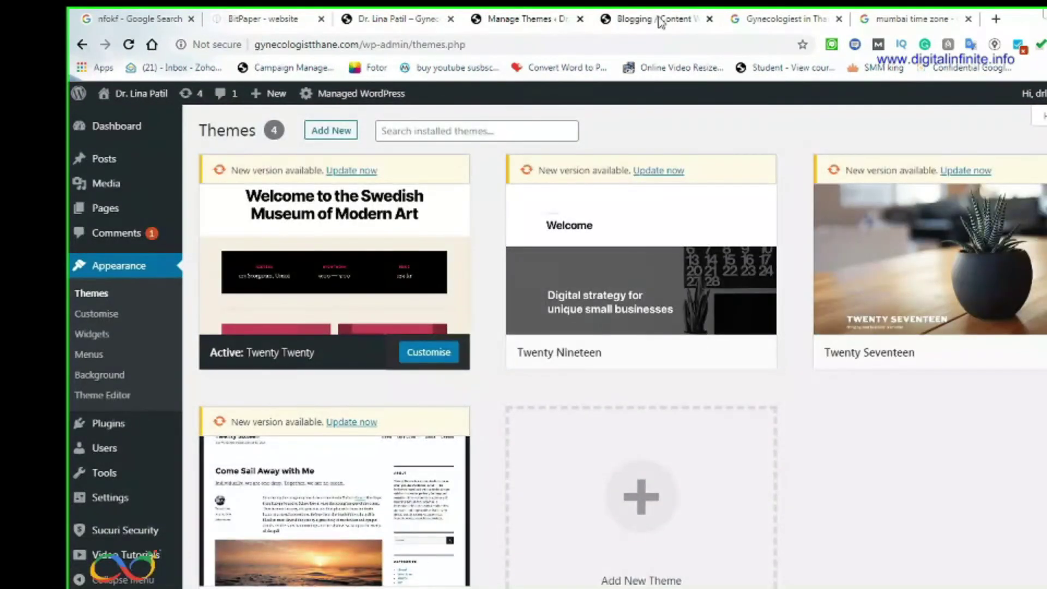
left_click(661, 20)
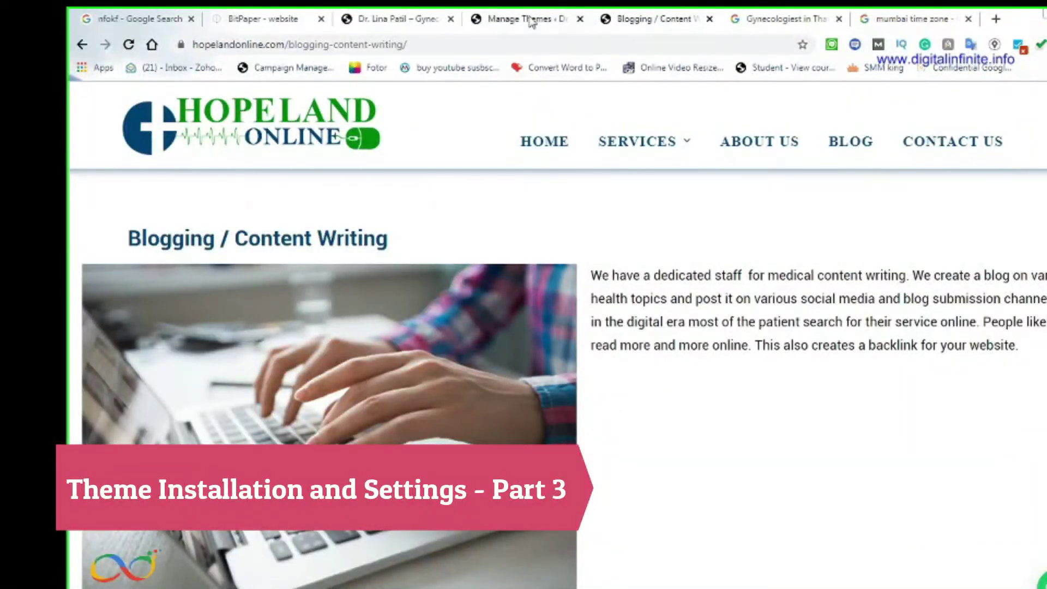
left_click(518, 20)
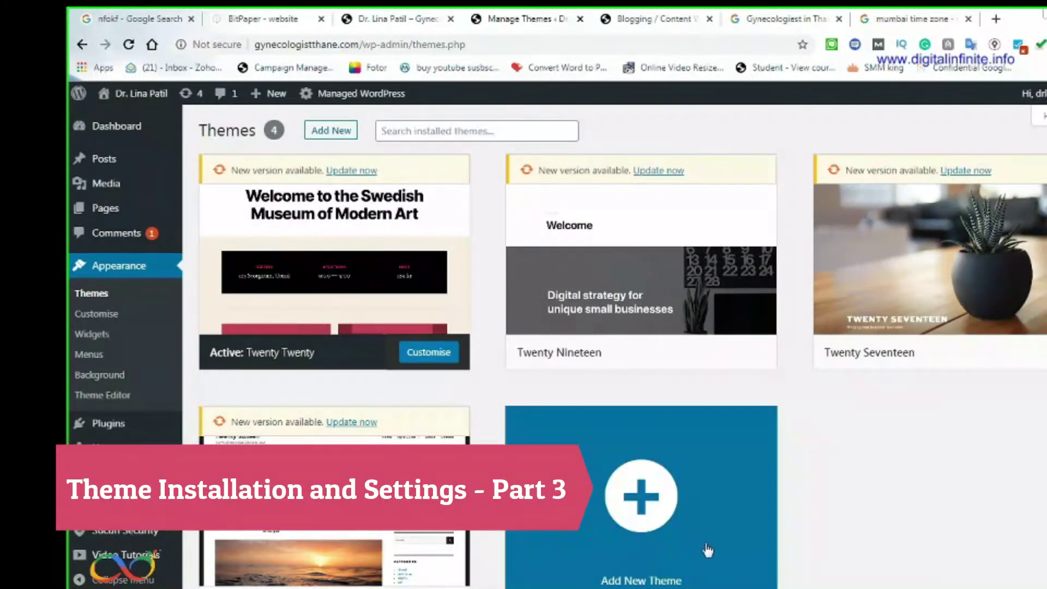
left_click(654, 511)
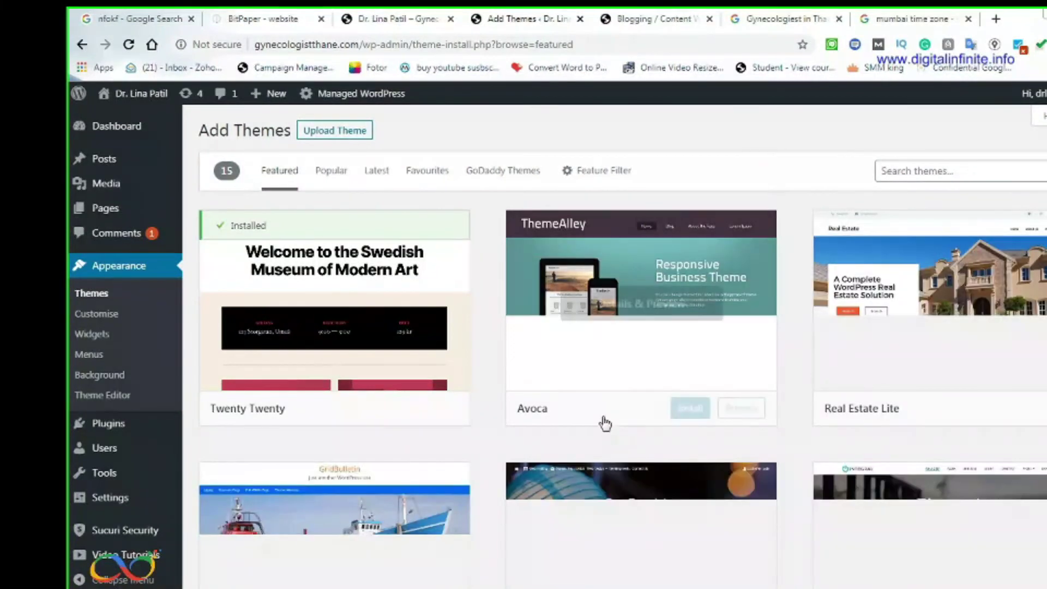
Search themes for 'ocean wp' and install OceanWP
left_click(906, 171)
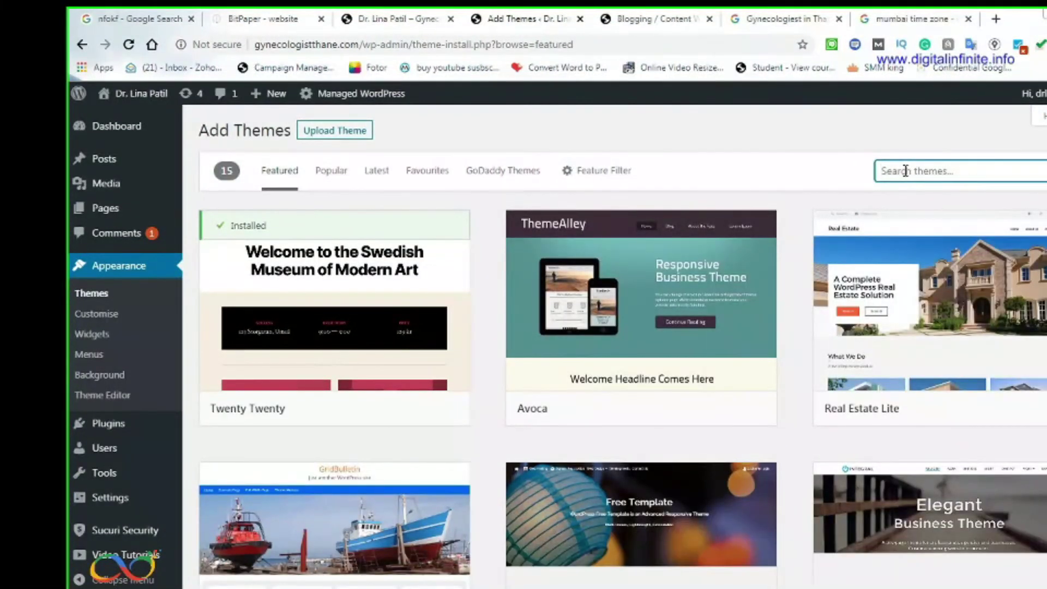
type("ocean")
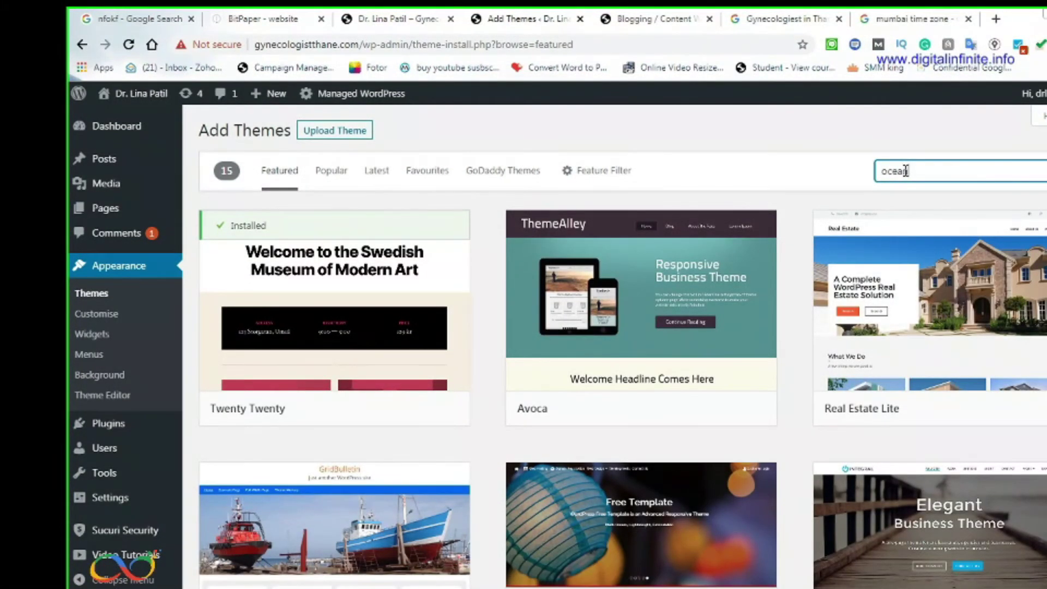
type(" wp")
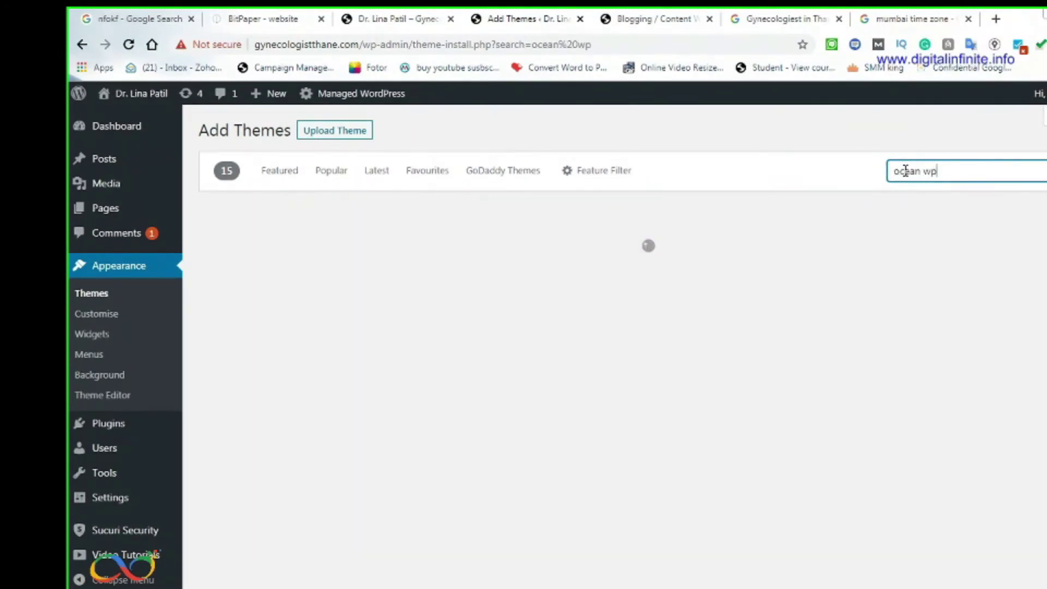
mouse_move(295, 412)
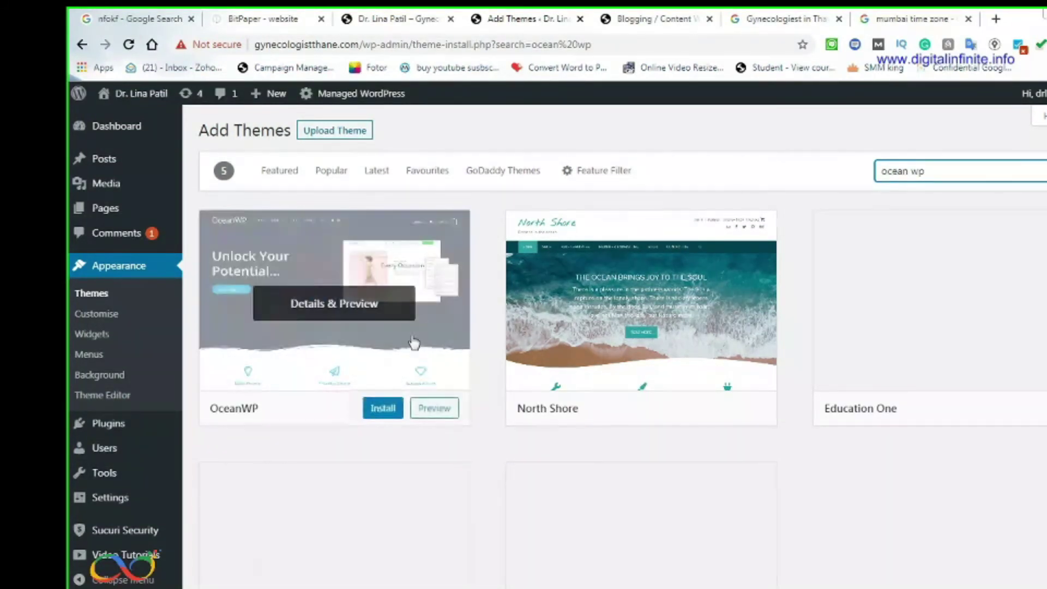
left_click(377, 410)
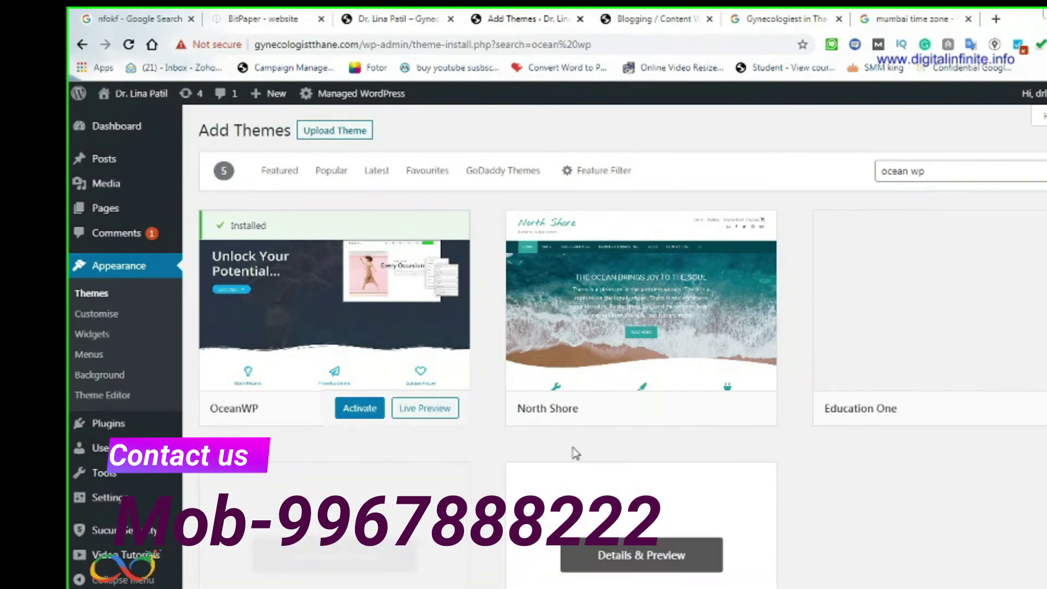
Activate OceanWP, reload the live site to see the new look, and return to the themes admin
left_click(347, 413)
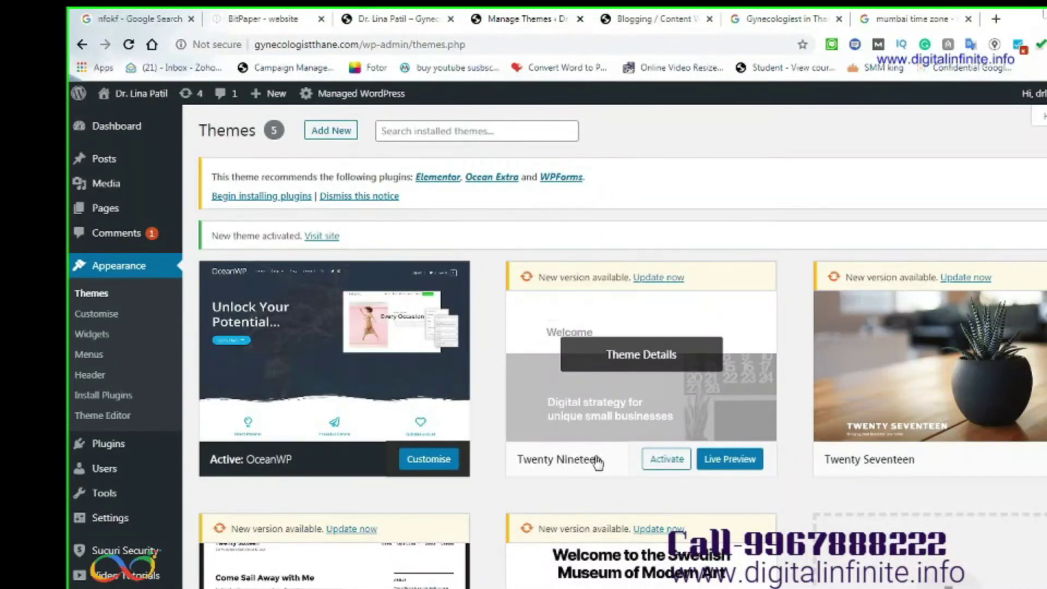
left_click(375, 21)
left_click(374, 45)
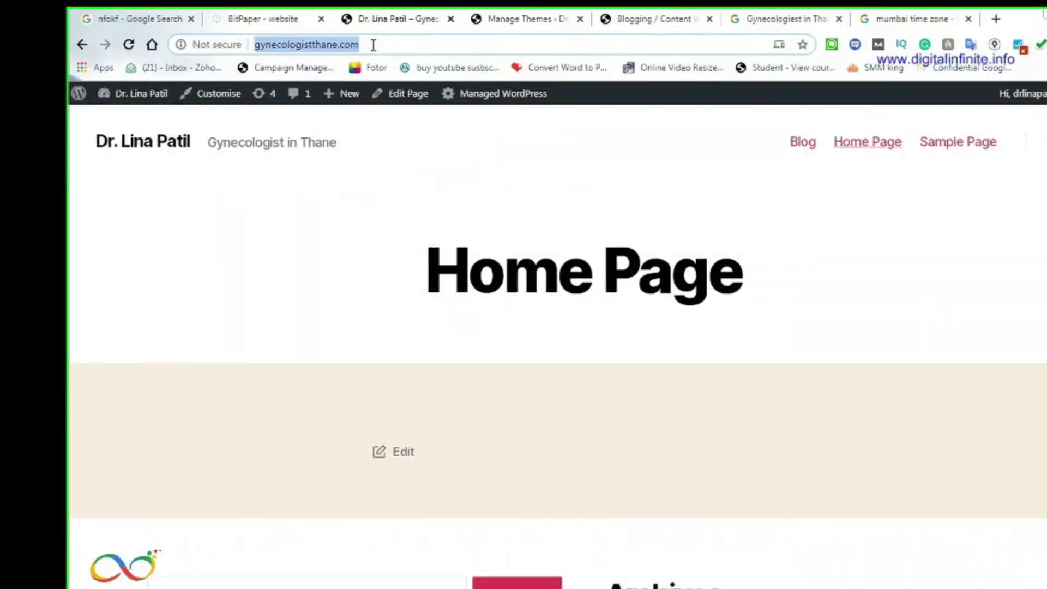
key("Return")
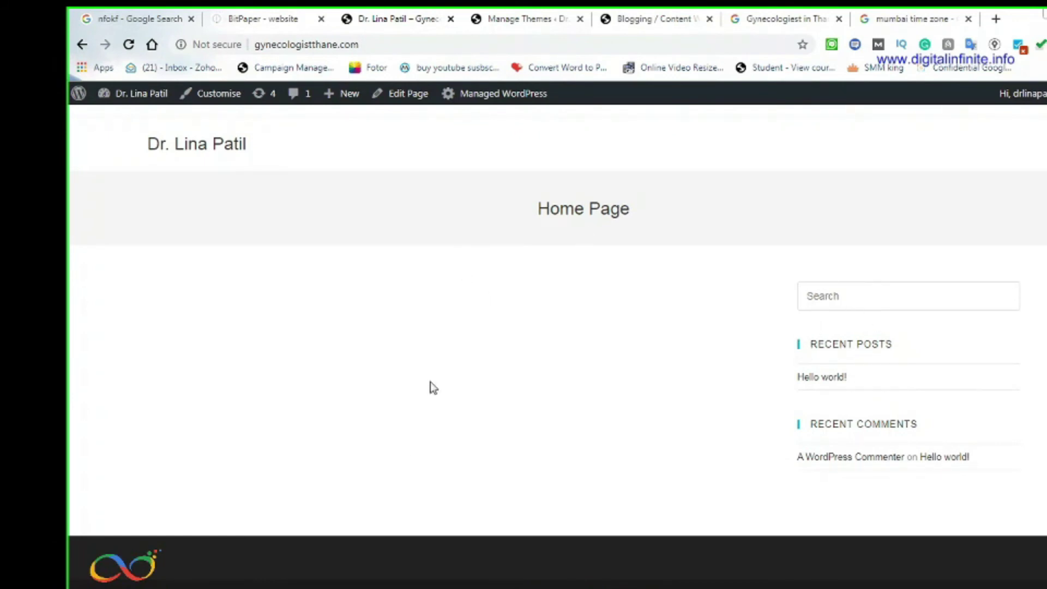
left_click(529, 19)
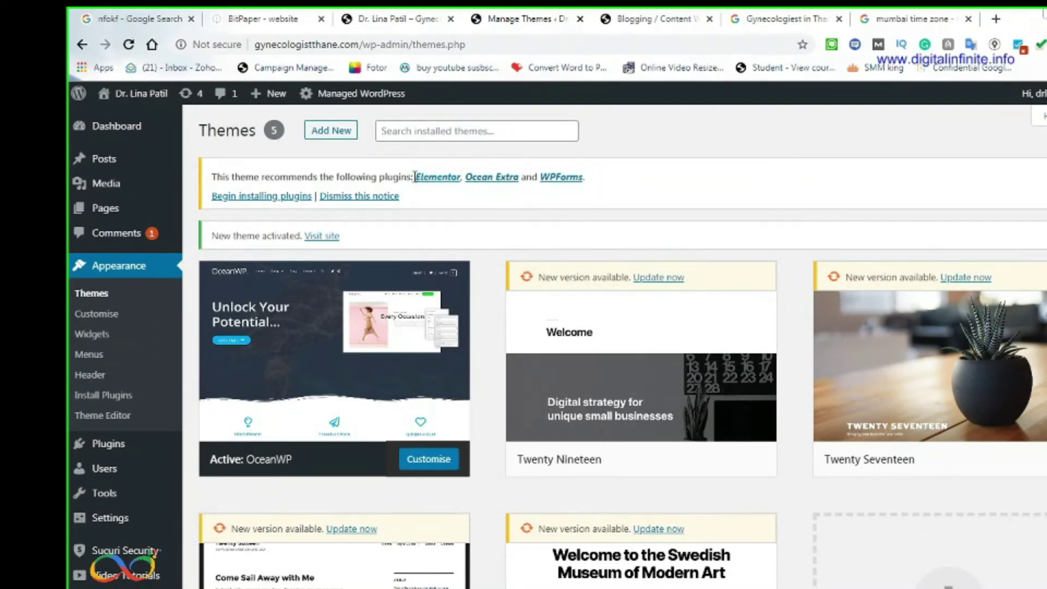
left_click_drag(415, 177, 461, 179)
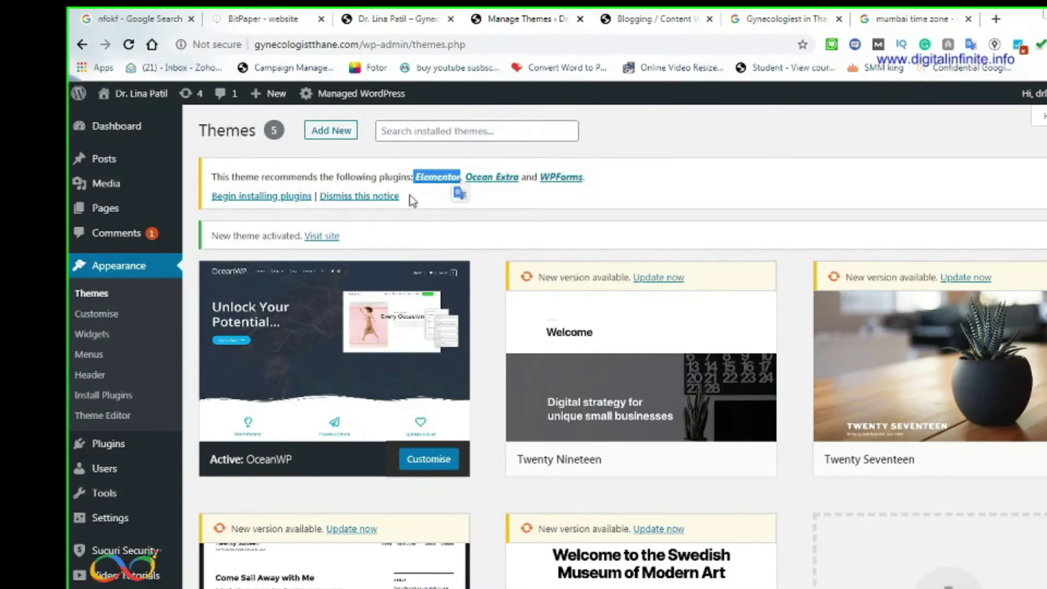
Open the recommended plugins page and try bulk-selecting Elementor, Ocean Extra and WPForms
left_click(285, 200)
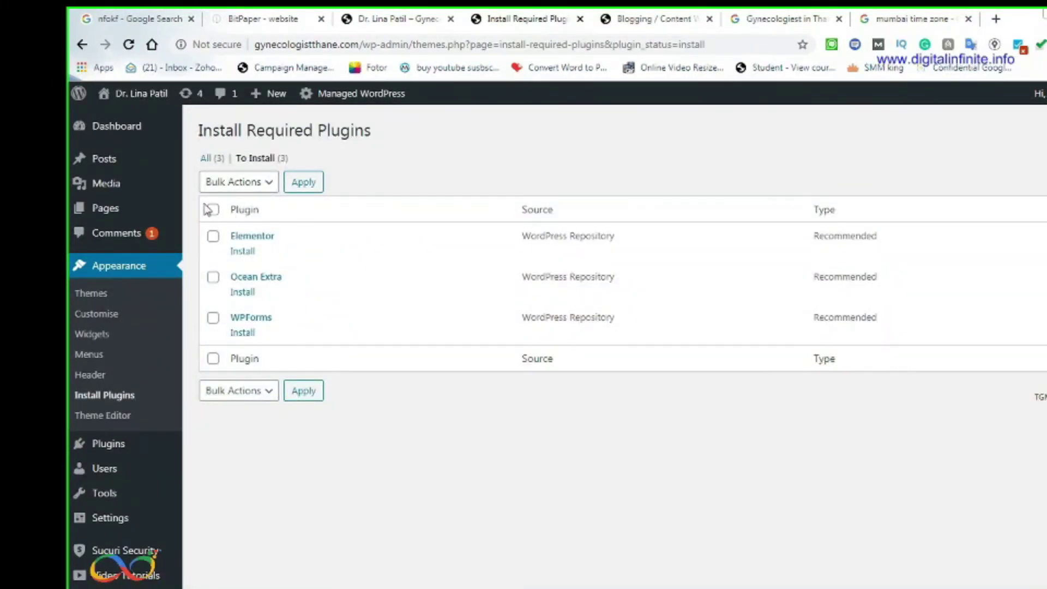
left_click(213, 210)
left_click(309, 184)
left_click(214, 211)
left_click(303, 396)
left_click(213, 236)
left_click(301, 182)
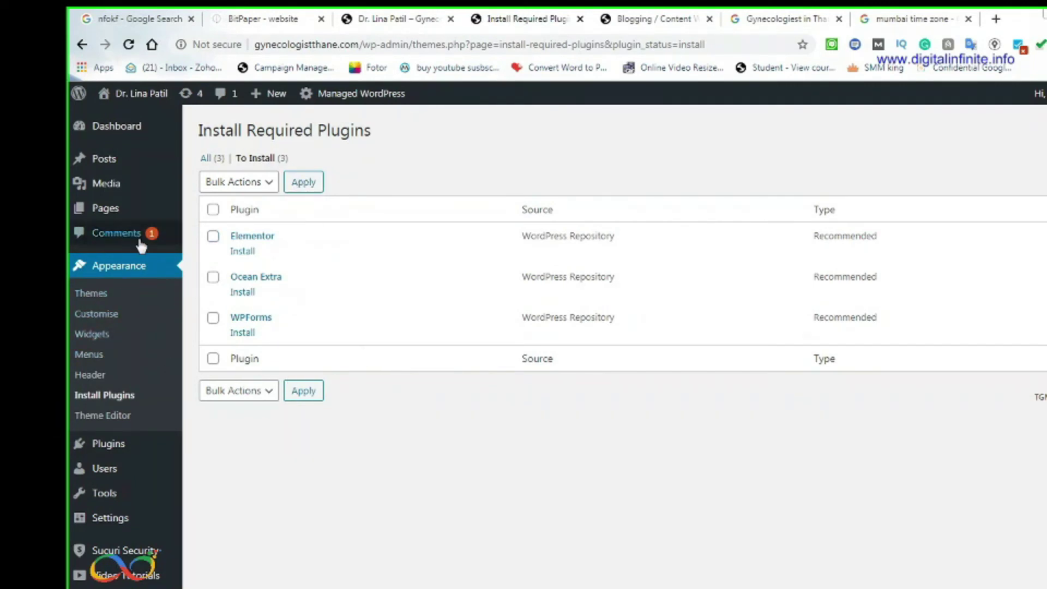
Look over Plugins > Installed Plugins, then go back to the required plugins page
mouse_move(129, 452)
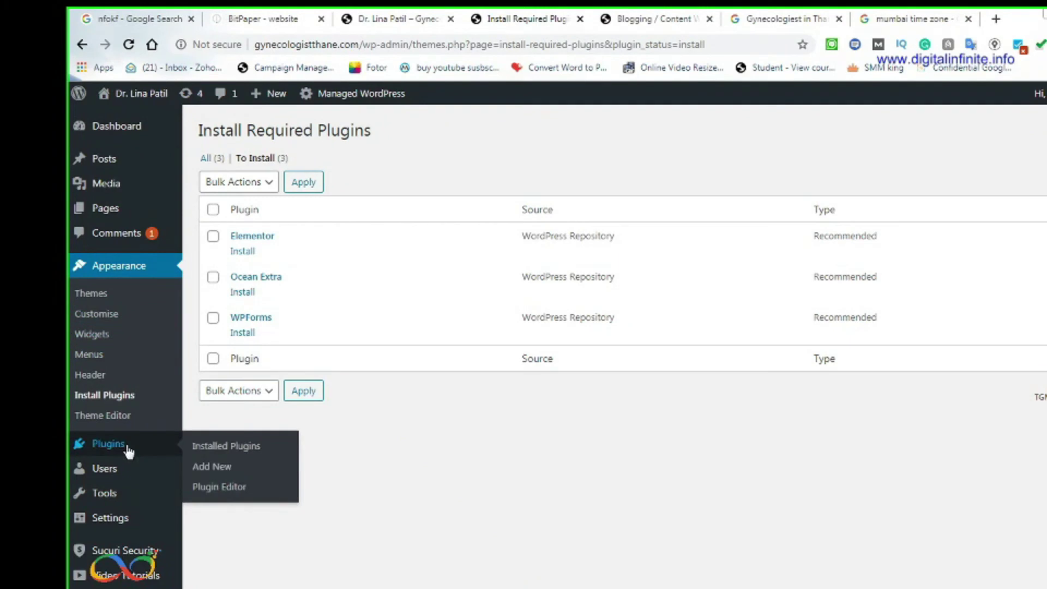
left_click(251, 445)
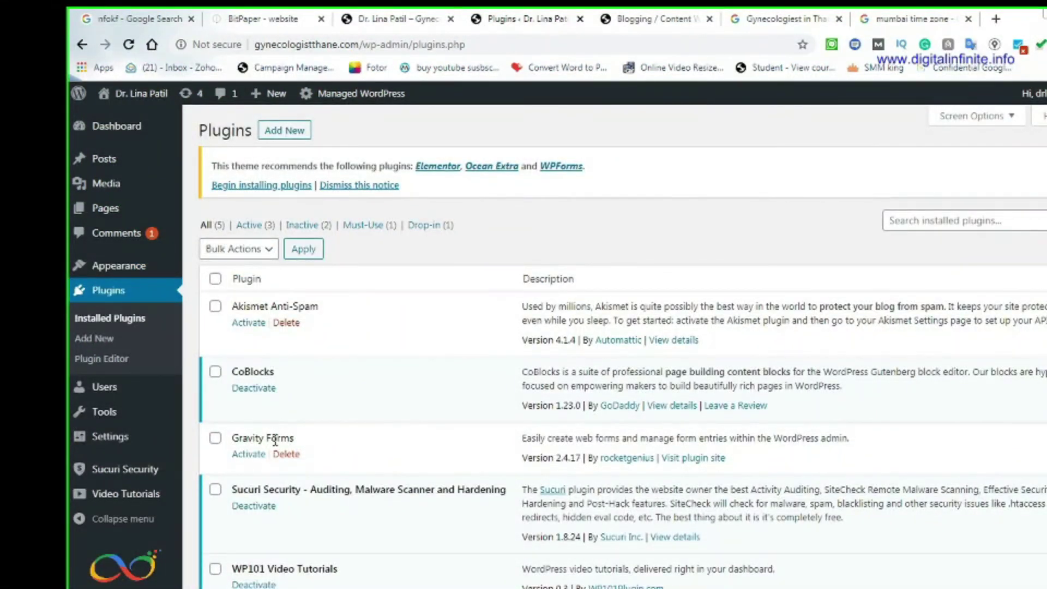
scroll(275, 439, "down", 2)
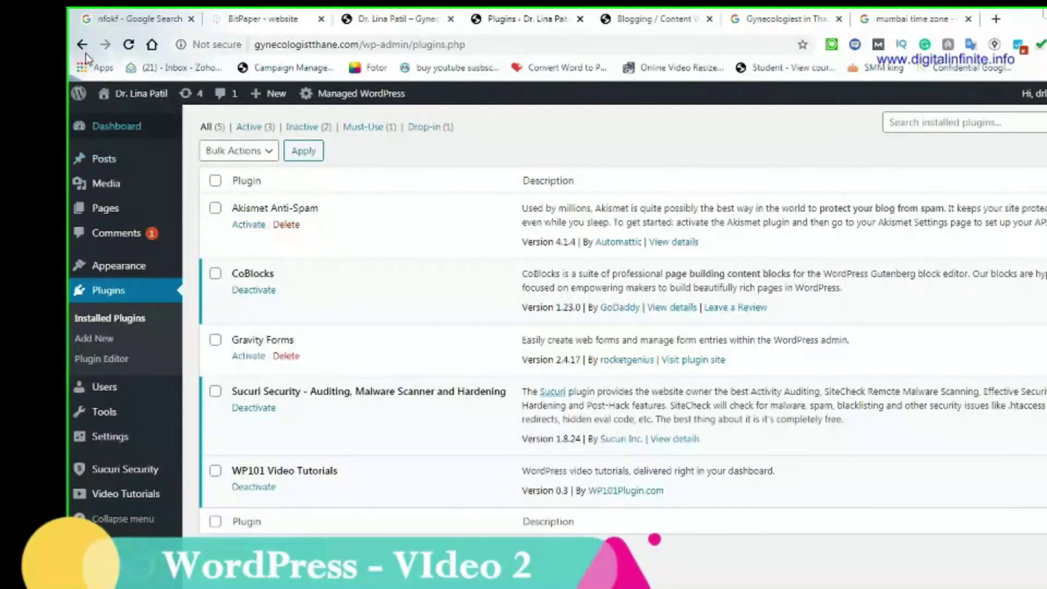
left_click(83, 46)
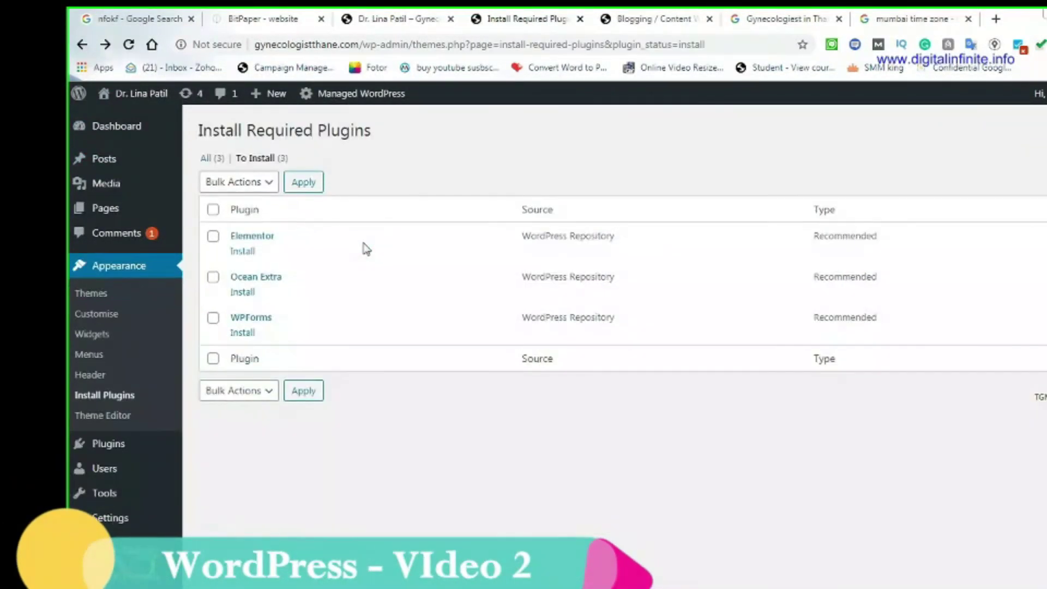
Bulk-install Elementor, Ocean Extra and WPForms by selecting all and applying Install
left_click(264, 184)
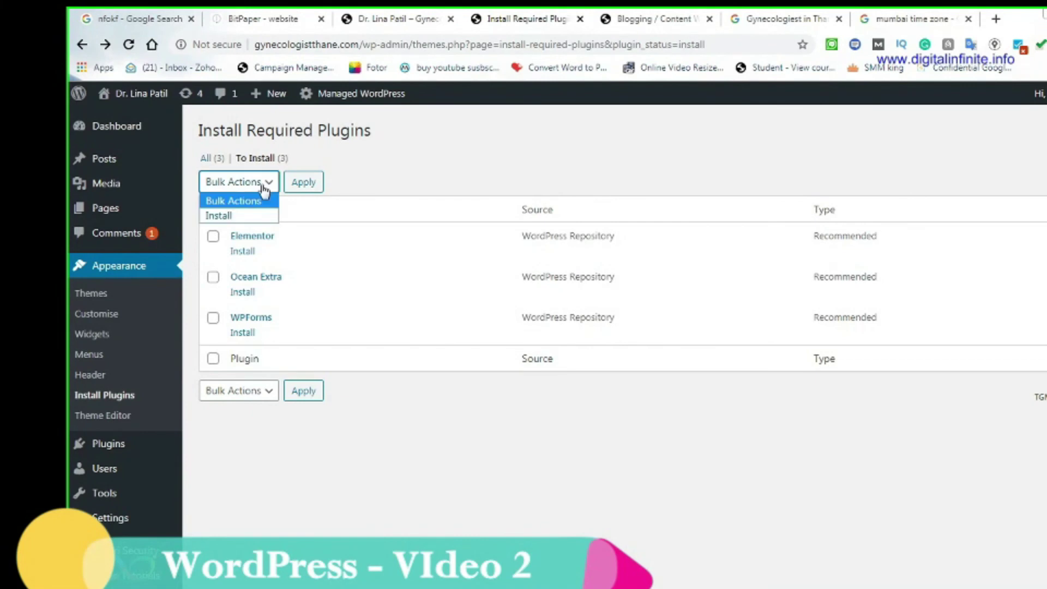
left_click(221, 215)
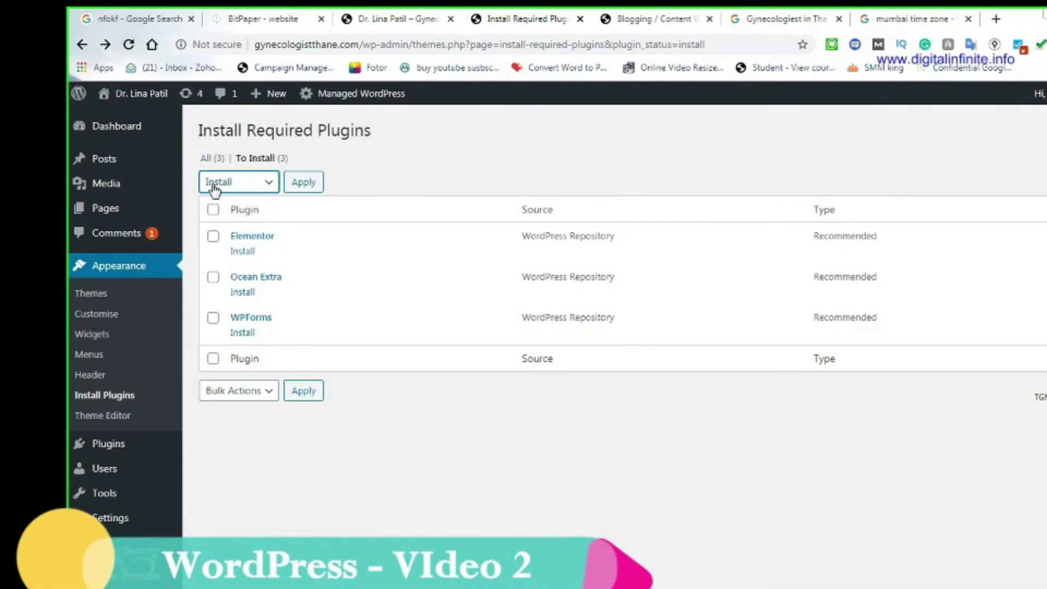
left_click(213, 211)
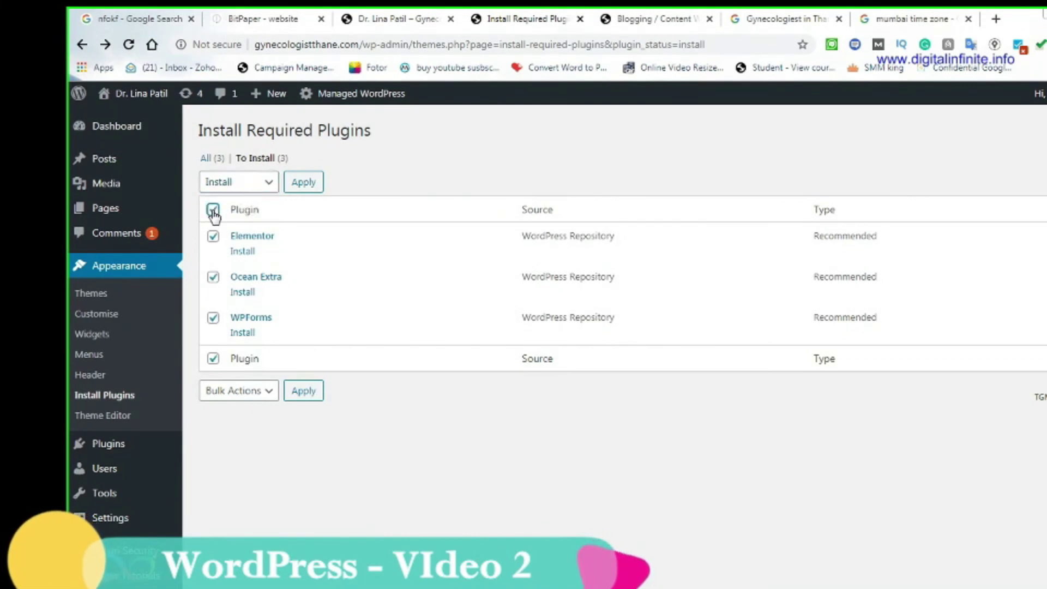
left_click(307, 185)
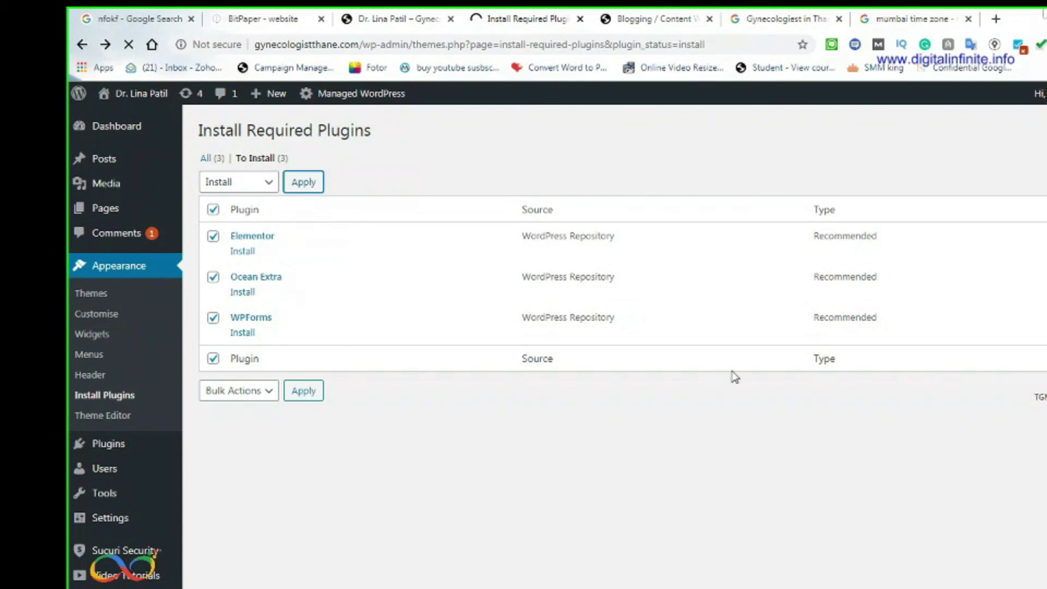
key("alt+Tab")
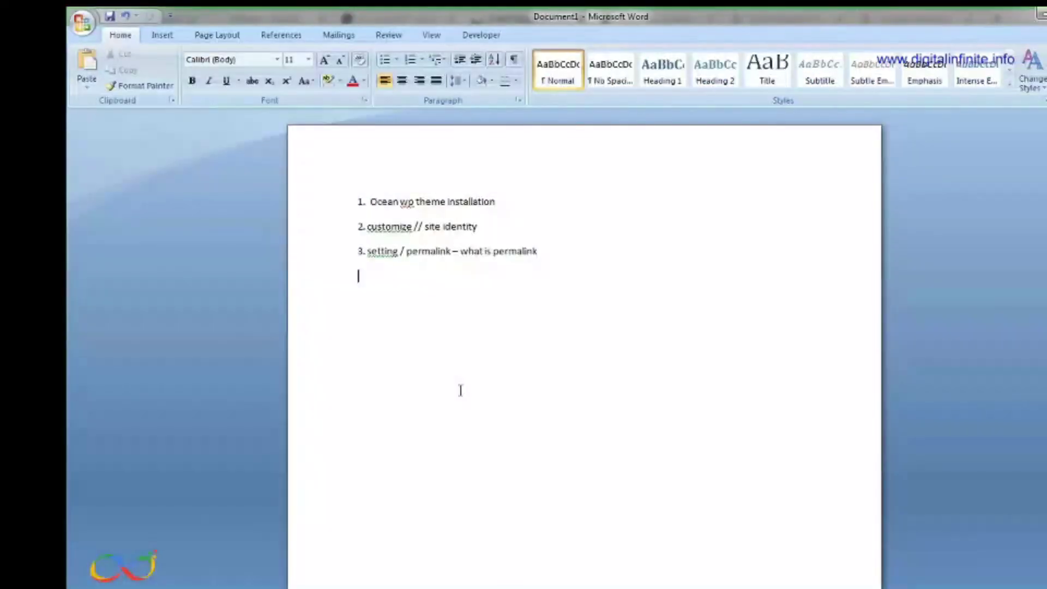
Replace the old list with item 1 'Wordpress dashboard' at font size 20
left_click_drag(527, 278, 331, 190)
key("Delete")
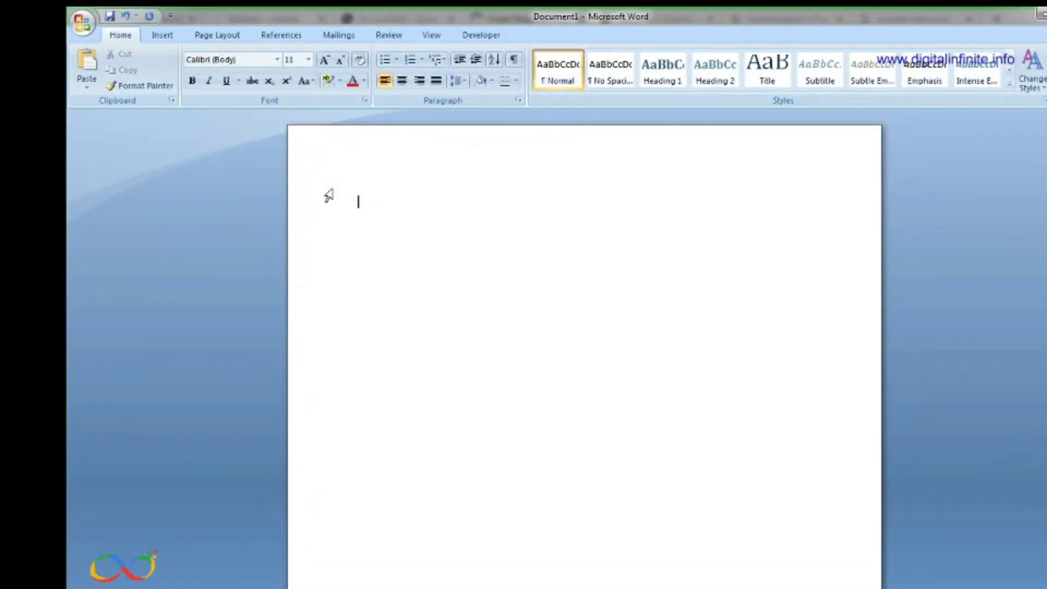
type("1.3")
key("BackSpace")
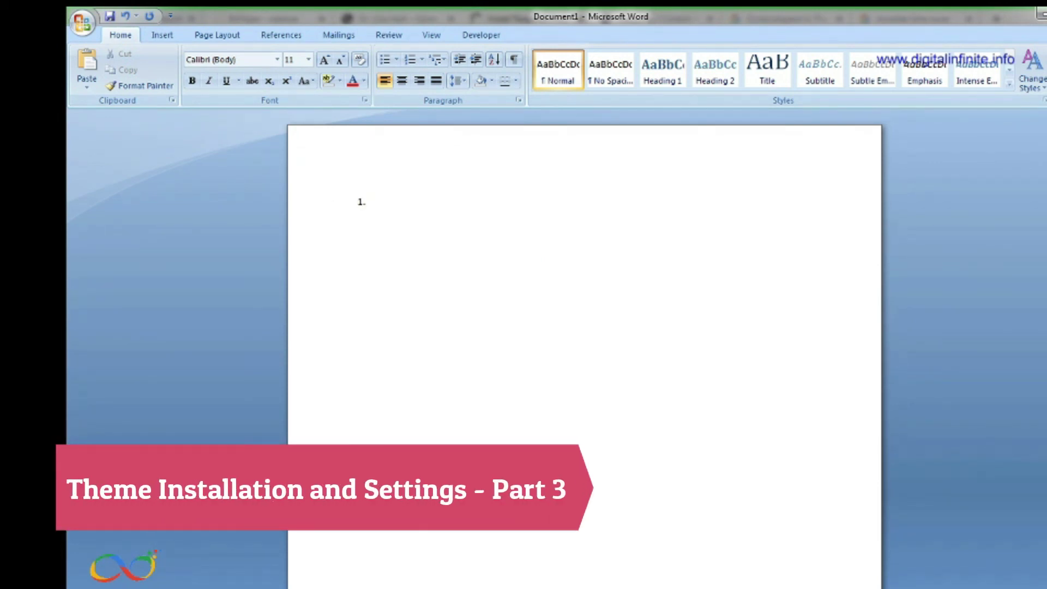
type("Dashb")
key("BackSpace")
key("BackSpace")
key("BackSpace")
key("BackSpace")
key("BackSpace")
type("Wor")
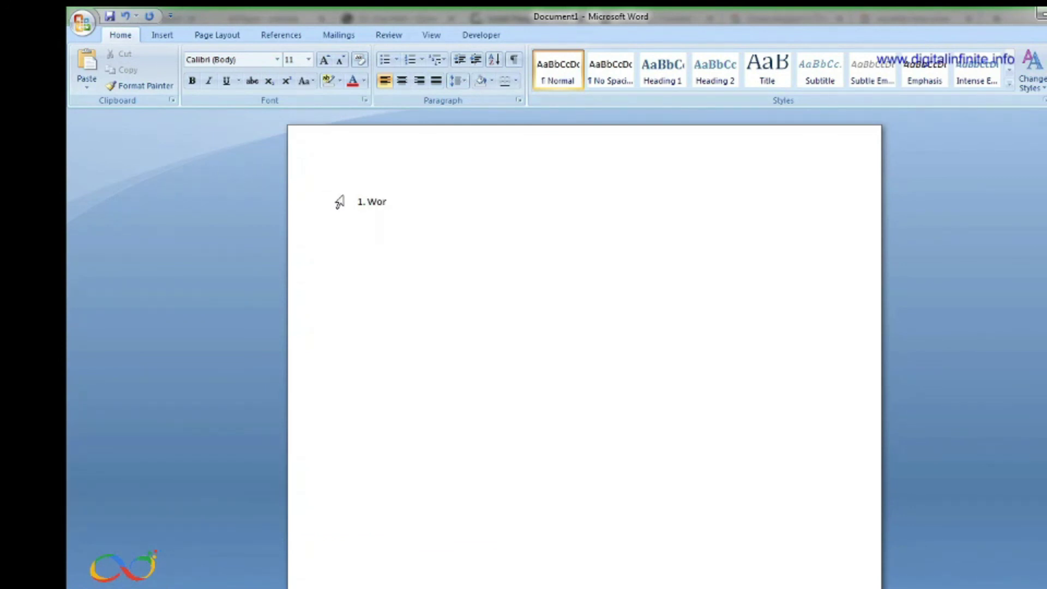
left_click_drag(339, 201, 388, 203)
left_click(308, 60)
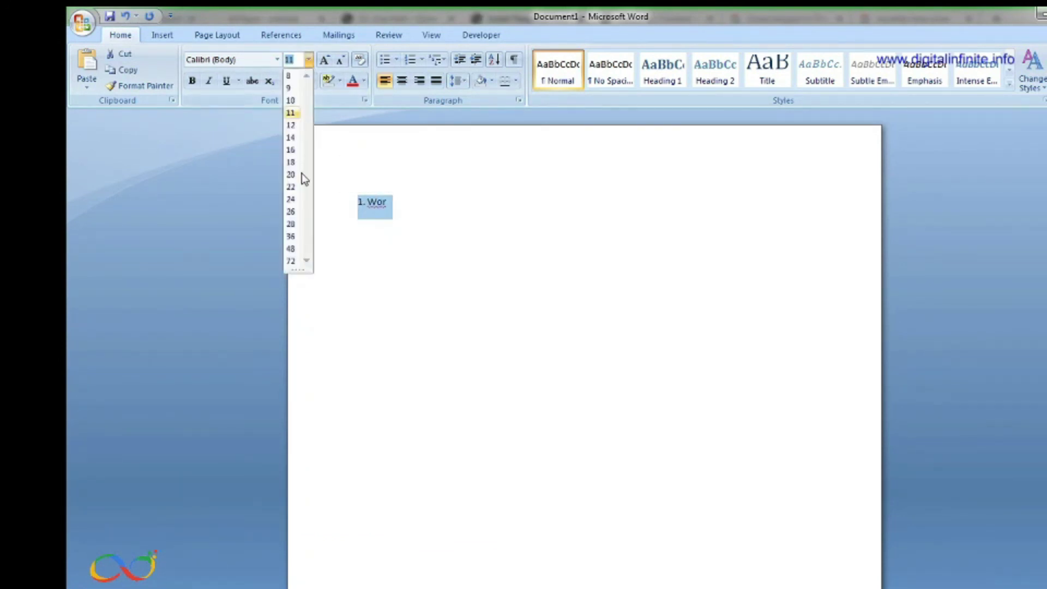
left_click(289, 180)
left_click(461, 208)
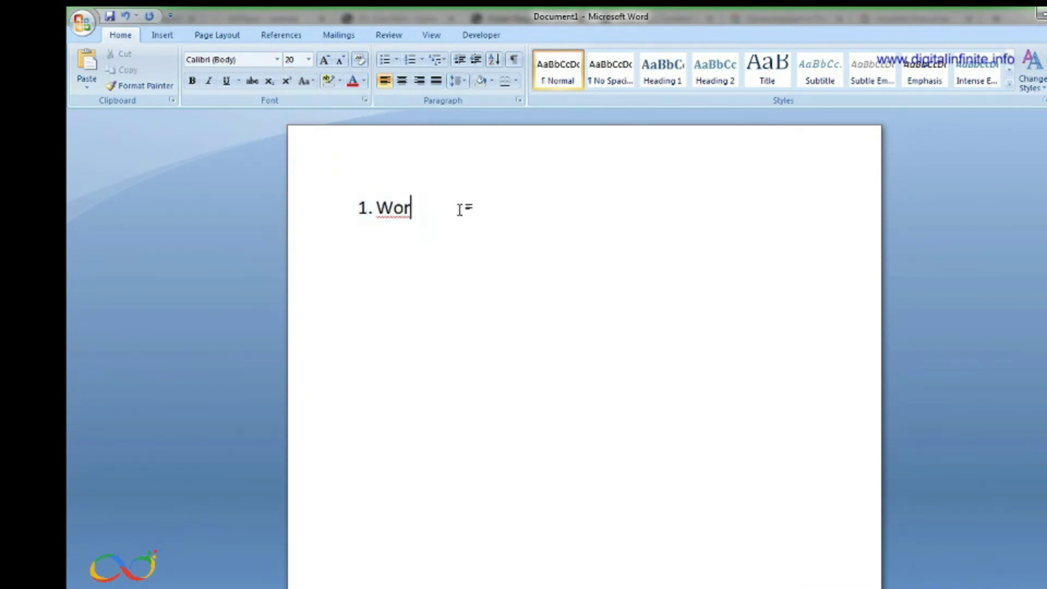
type("dpress dashboard")
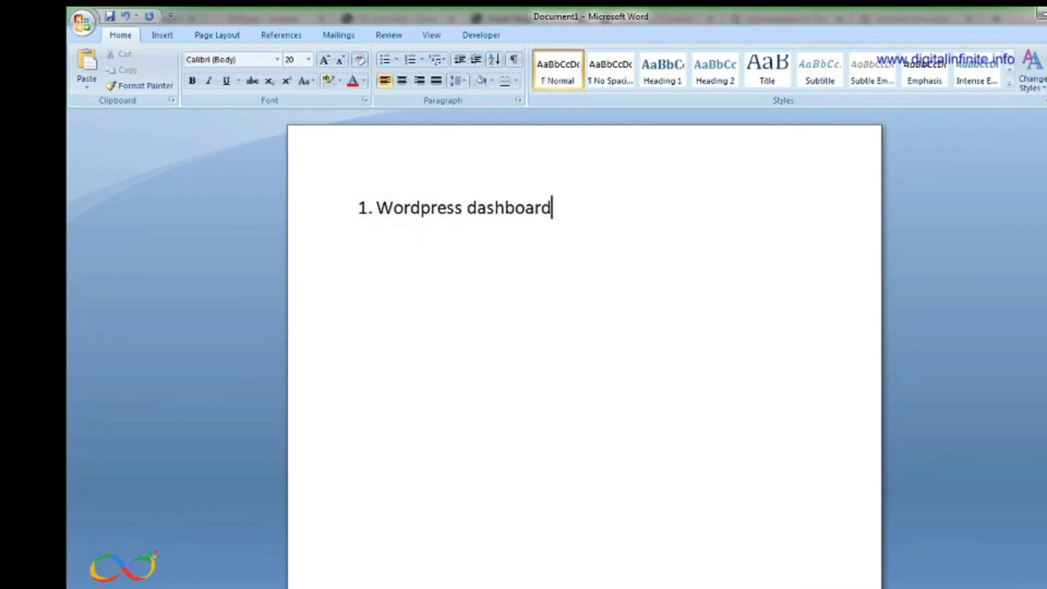
Add items 2 'settings' and 3 'difference between post and page'
key("Return")
type("2. setting")
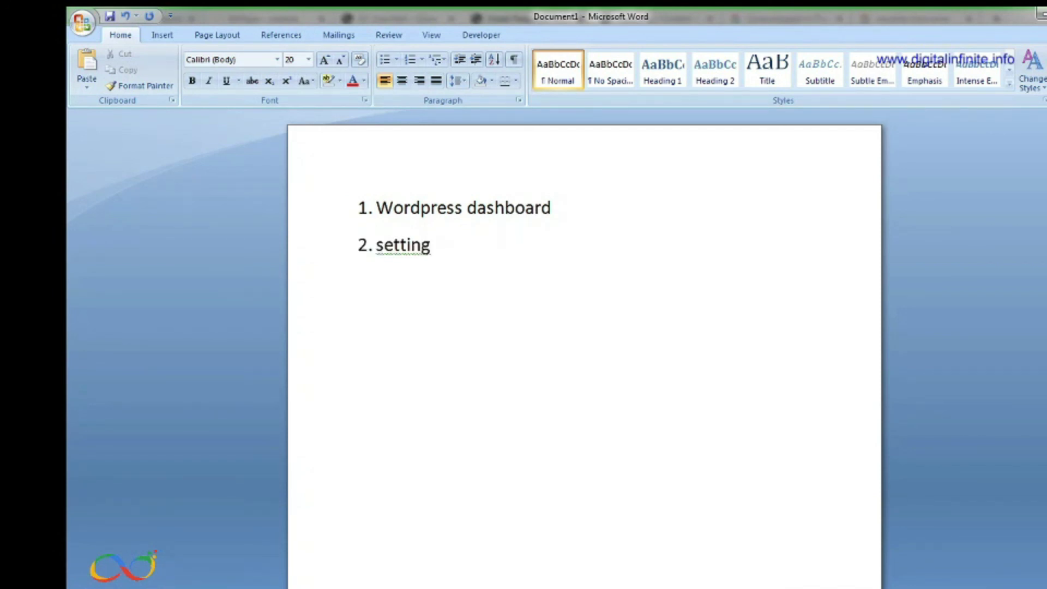
type("s")
key("Return")
type("3. po")
key("BackSpace")
key("BackSpace")
type("differ")
type("ence between")
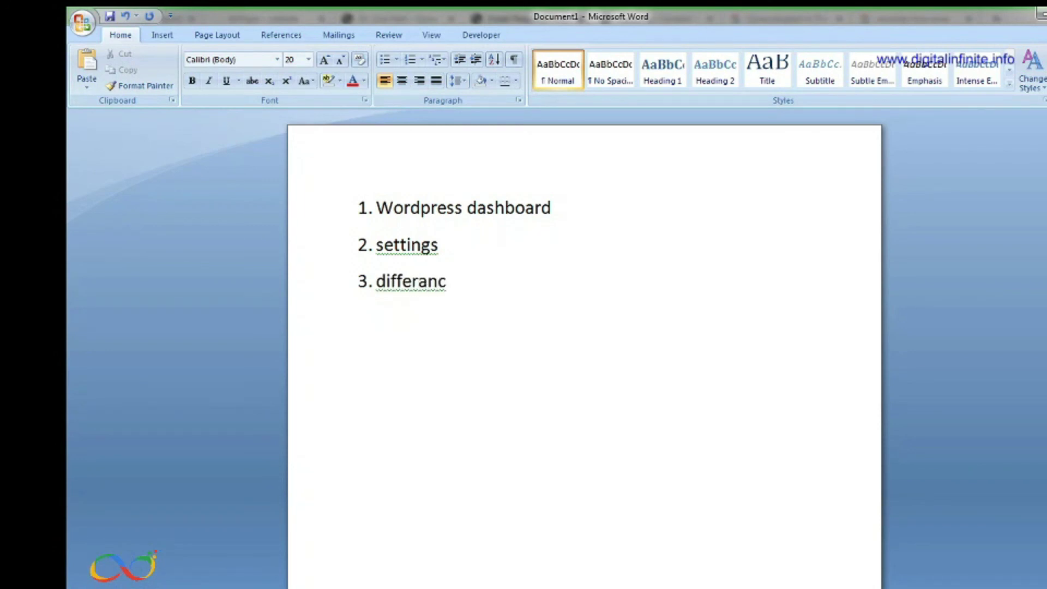
type(" p")
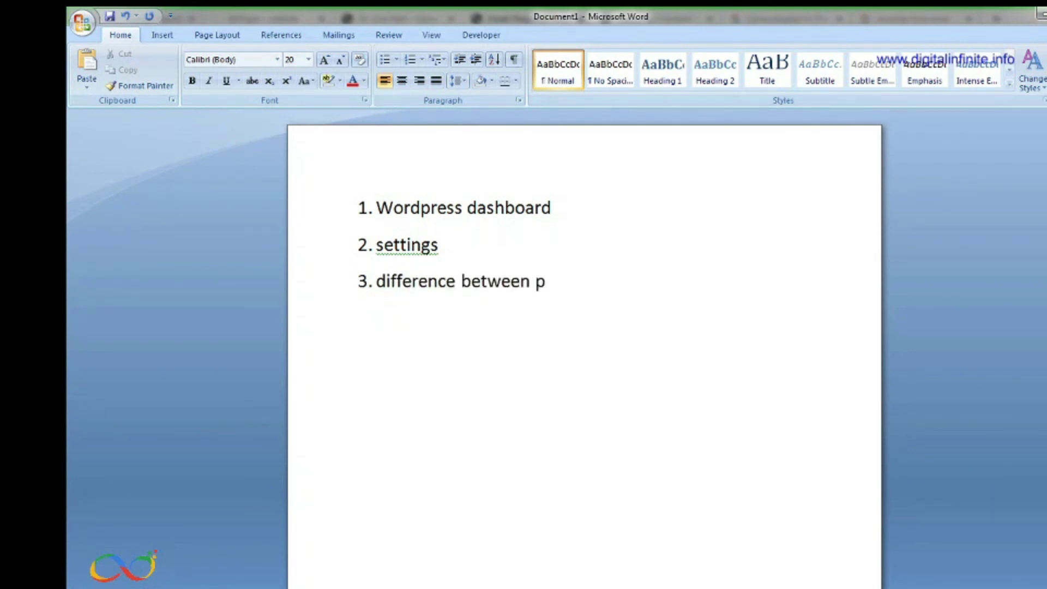
type("ost and h")
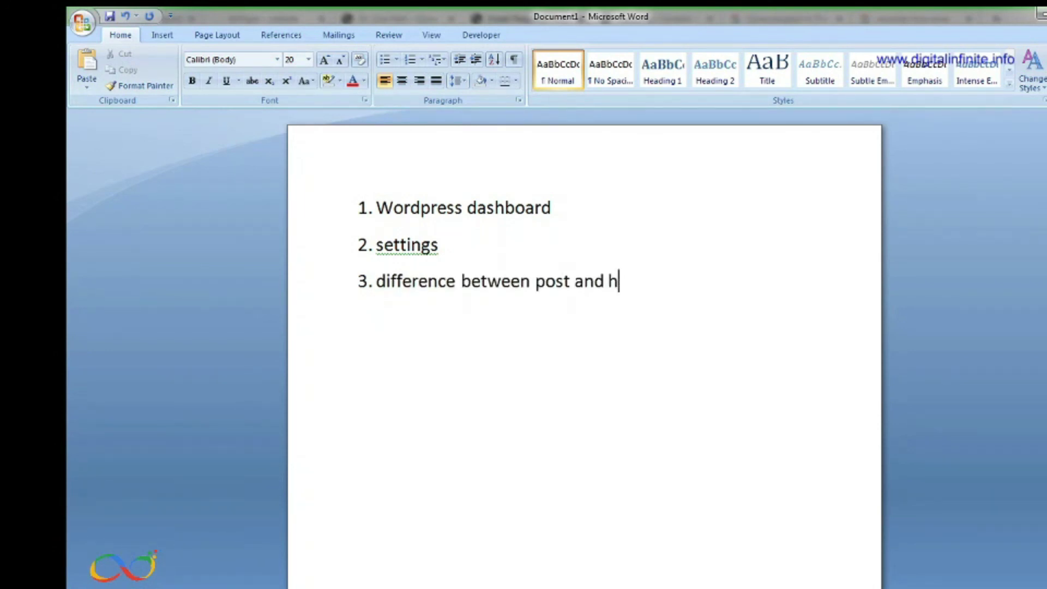
key("BackSpace")
type("page")
Add items 4 'home page and blog page create' and 5 'theme install'
key("Return")
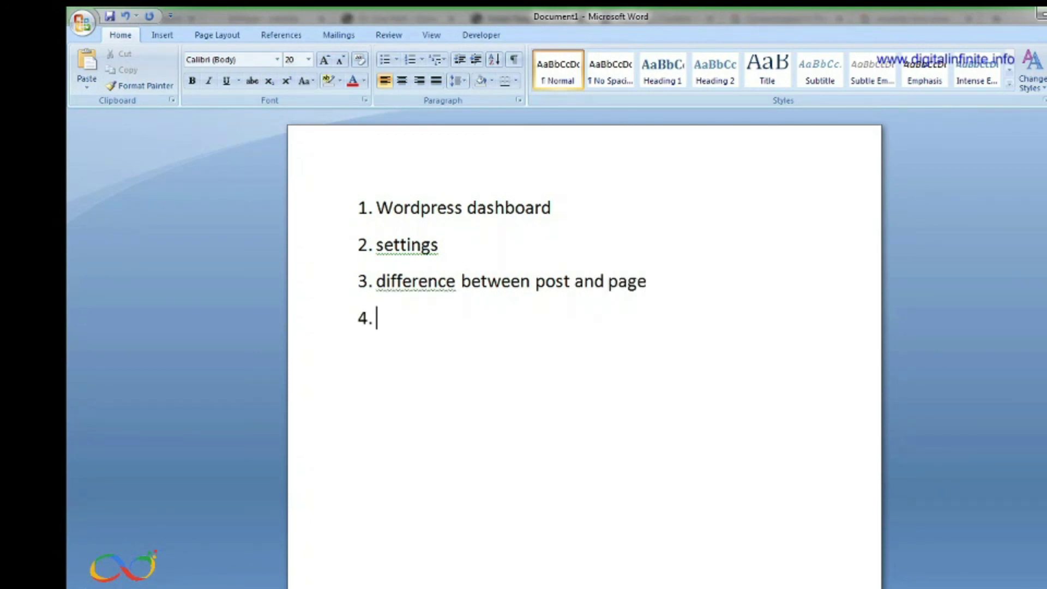
type("home pag")
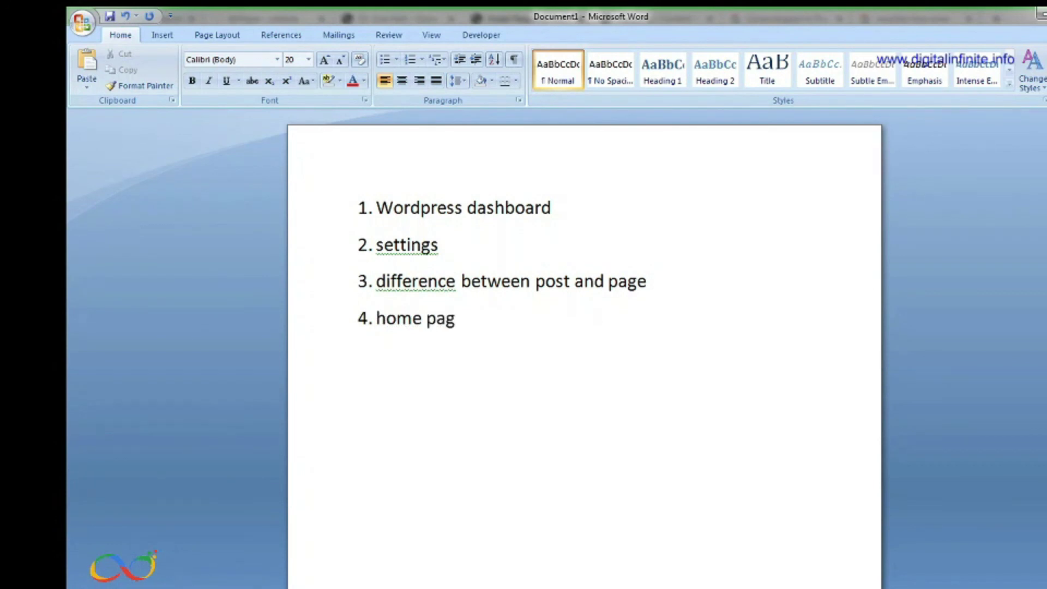
type("e and blog")
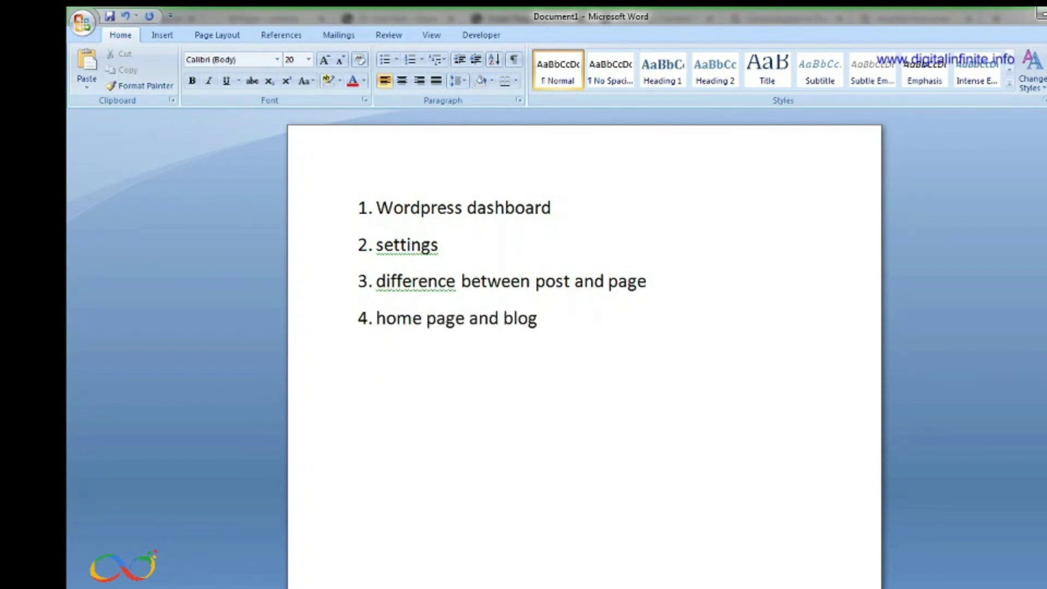
type(" page create")
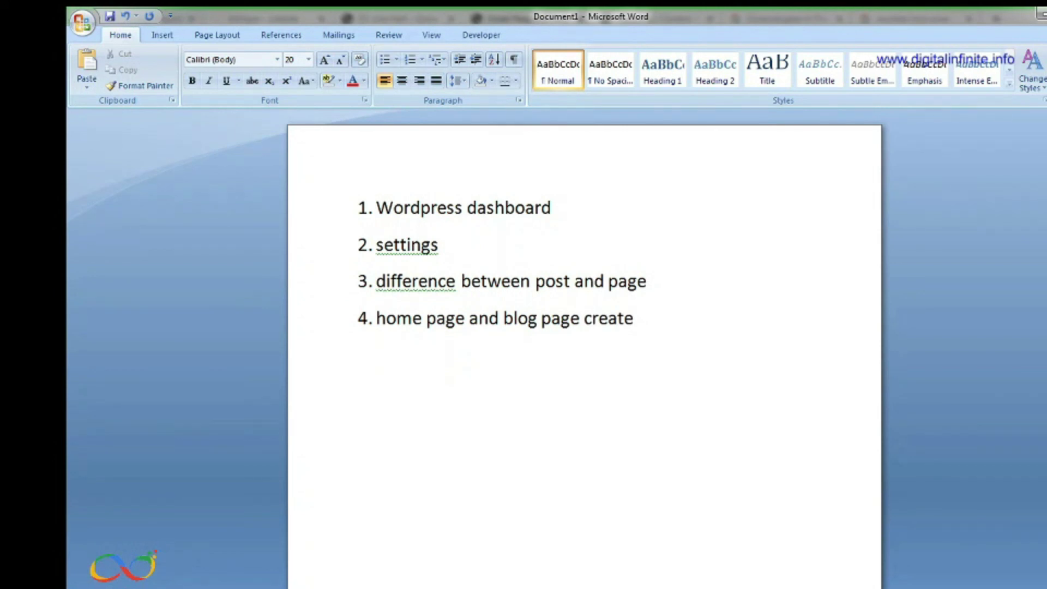
key("Return")
type("the")
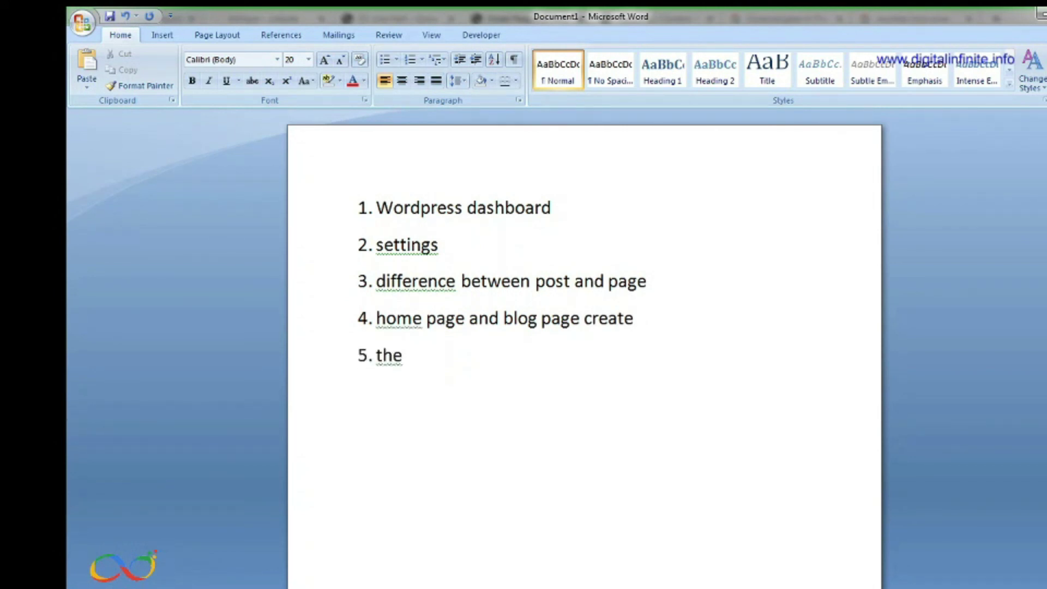
type("me insta")
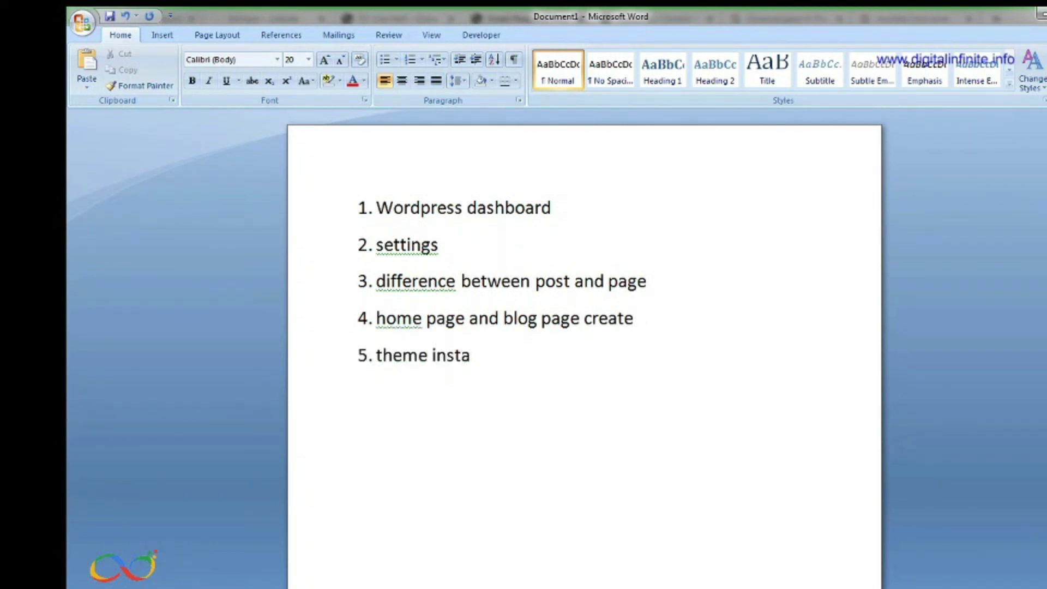
type("ll")
left_click_drag(506, 357, 328, 213)
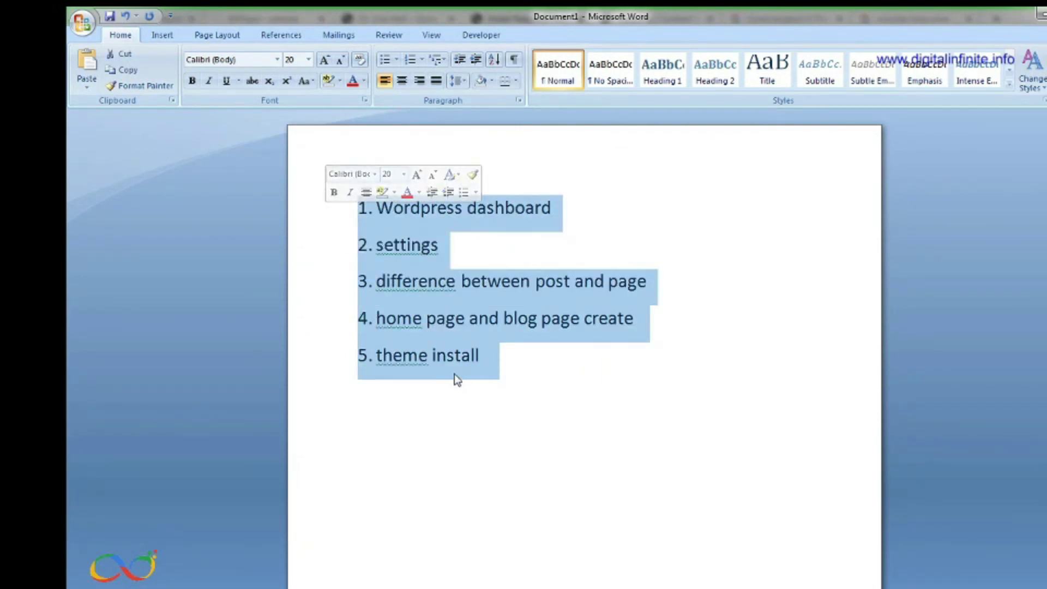
left_click(535, 393)
Return to Chrome and open Plugins > Installed Plugins, showing 8 plugins with 6 active
mouse_move(581, 587)
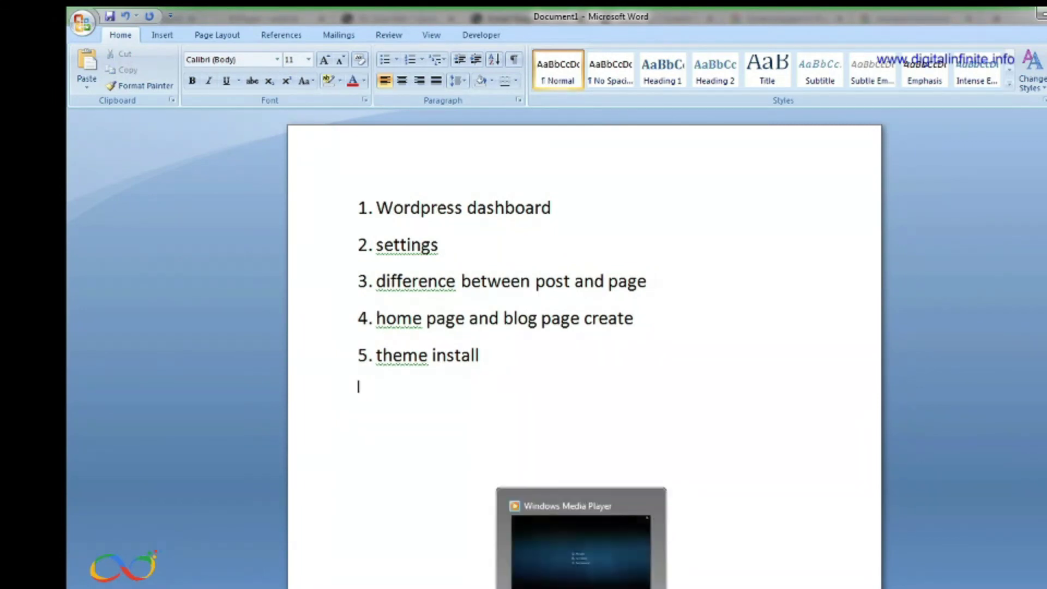
left_click(480, 546)
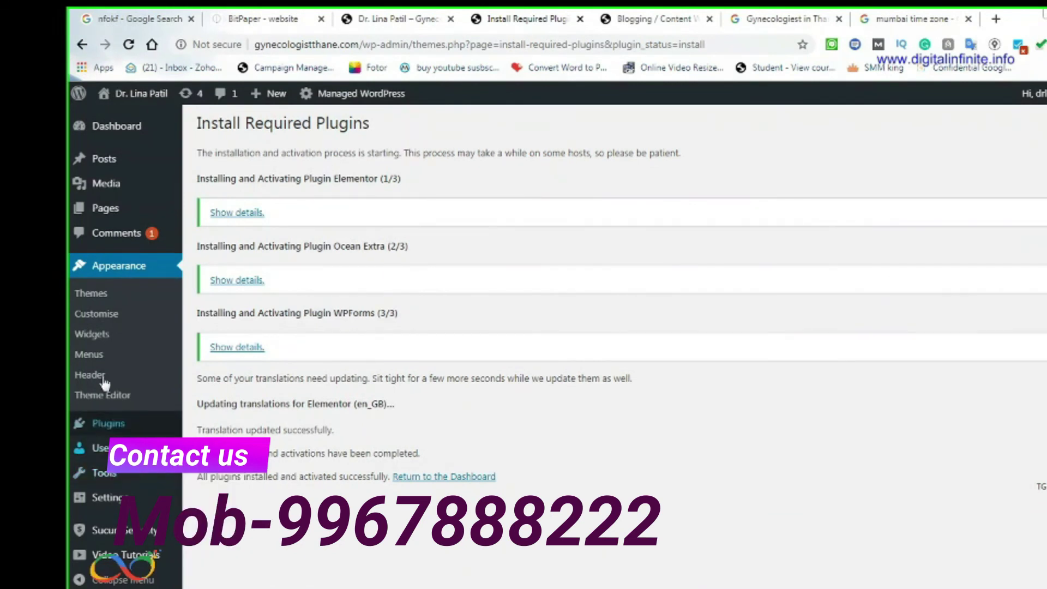
mouse_move(121, 430)
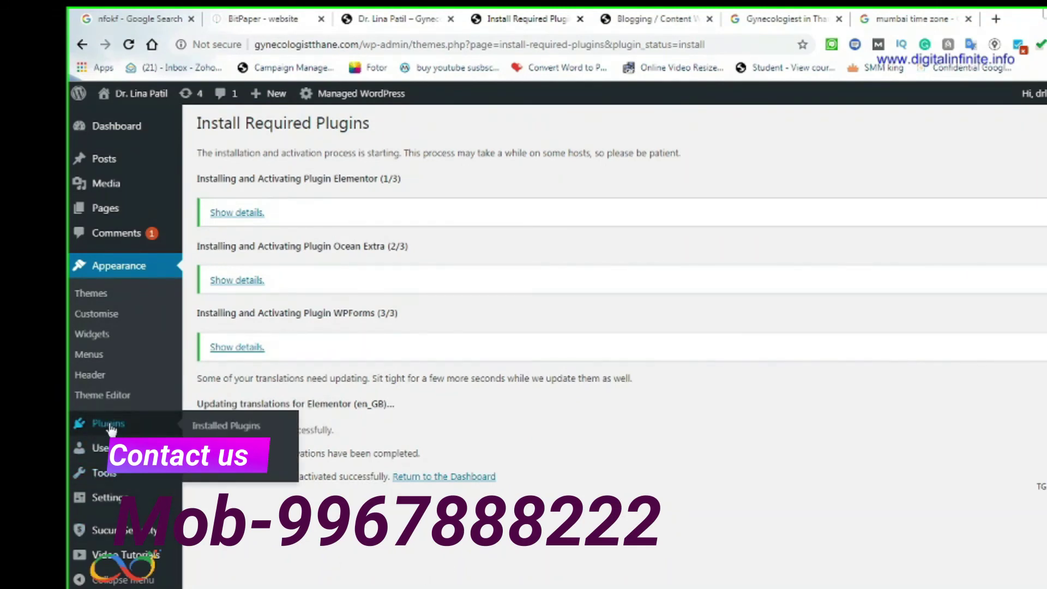
left_click(228, 428)
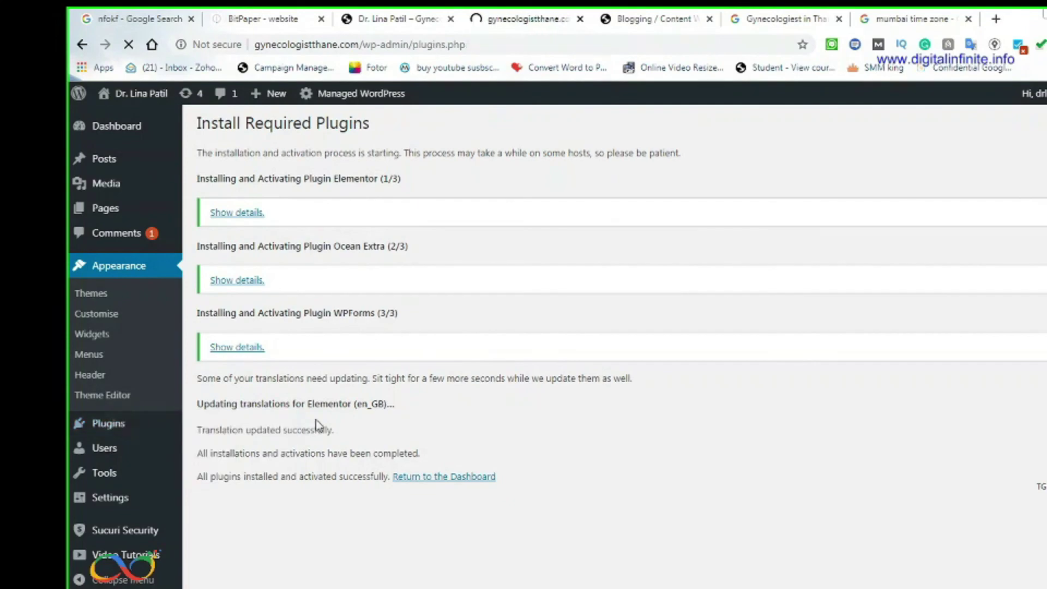
scroll(309, 441, "down", 6)
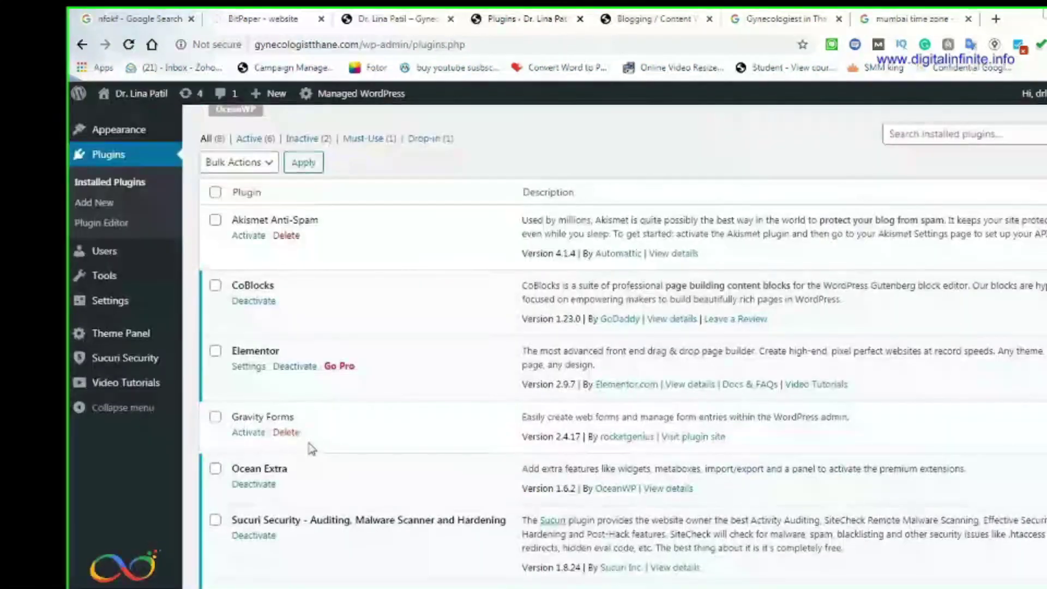
scroll(309, 451, "up", 7)
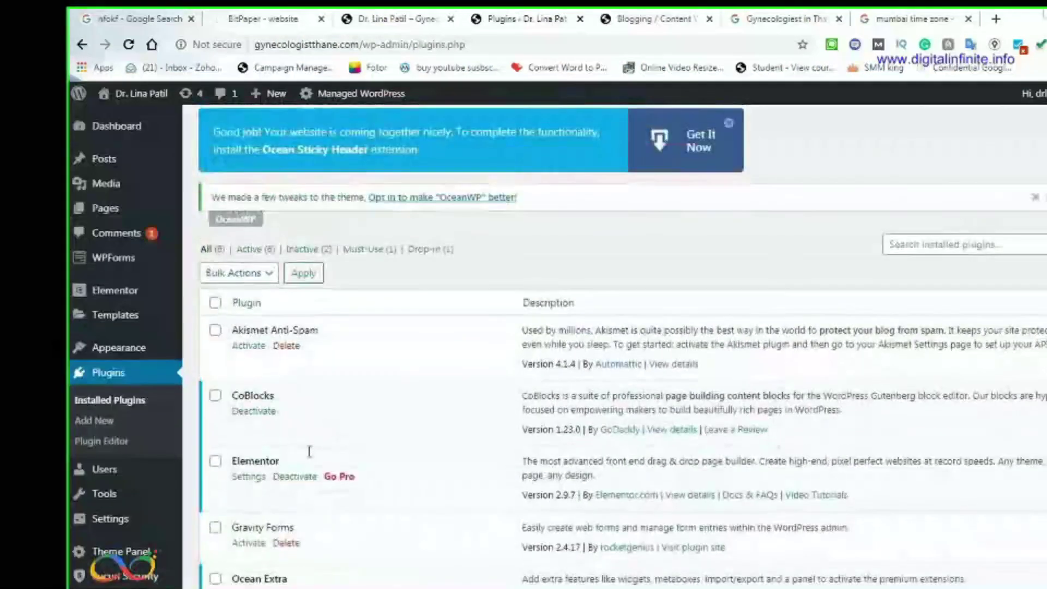
Filter plugins to Active (6) and confirm Elementor, Ocean Extra and WPForms Lite are listed
left_click(249, 358)
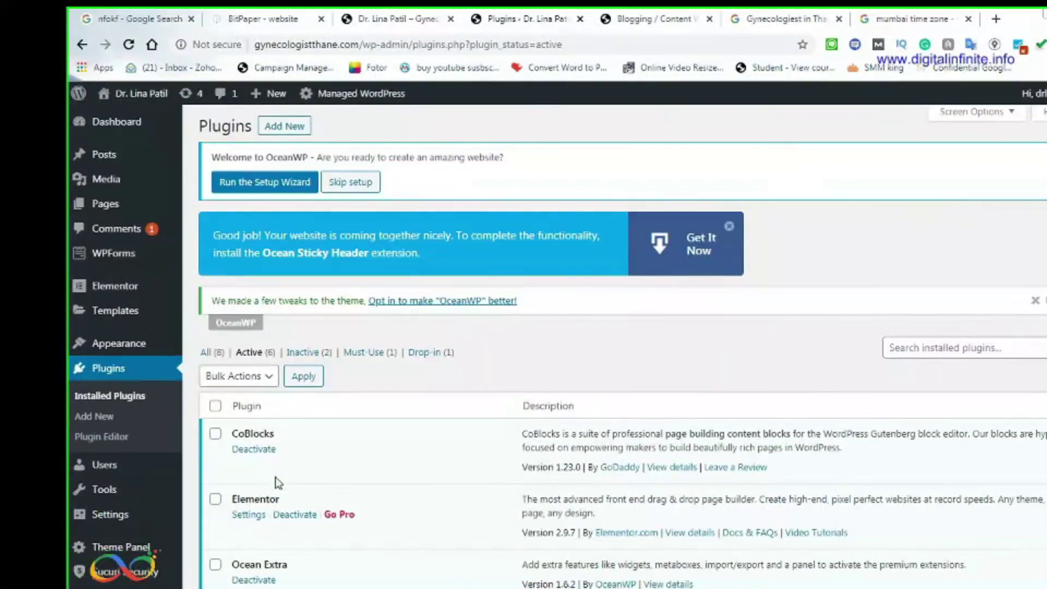
scroll(270, 376, "down", 3)
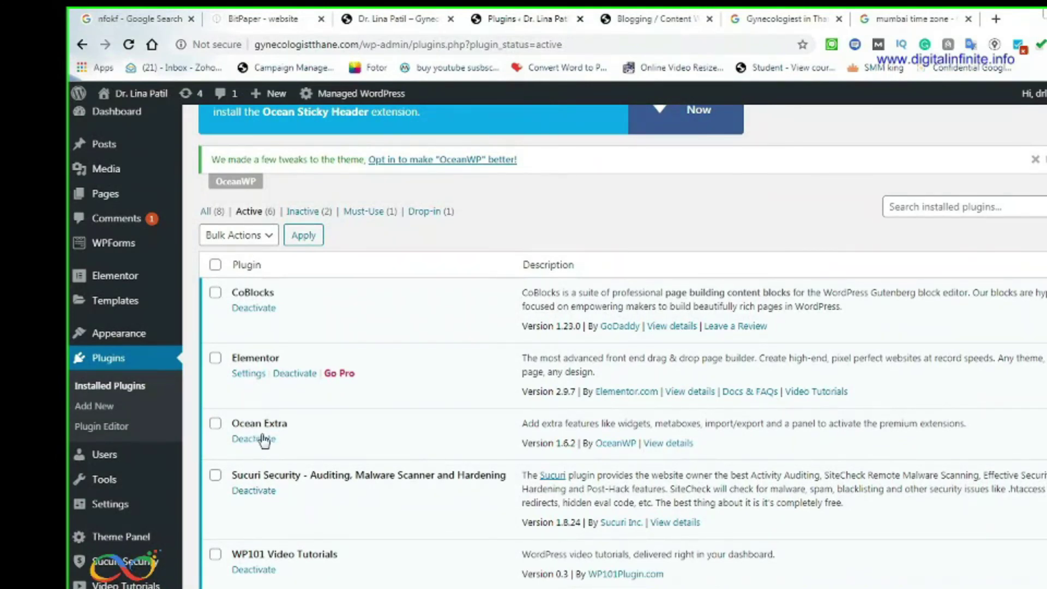
scroll(278, 458, "down", 2)
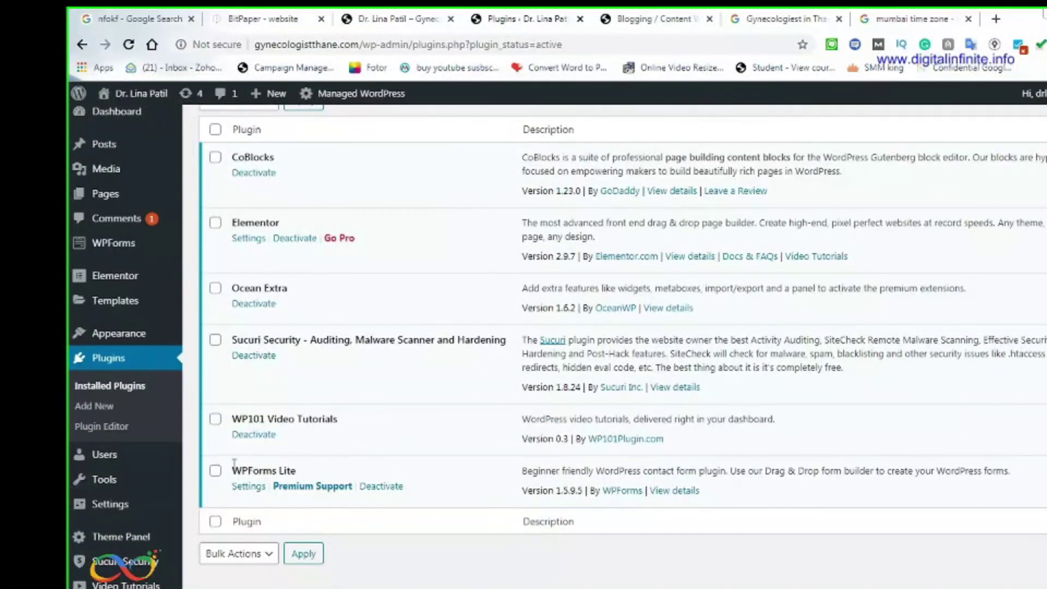
scroll(360, 483, "up", 2)
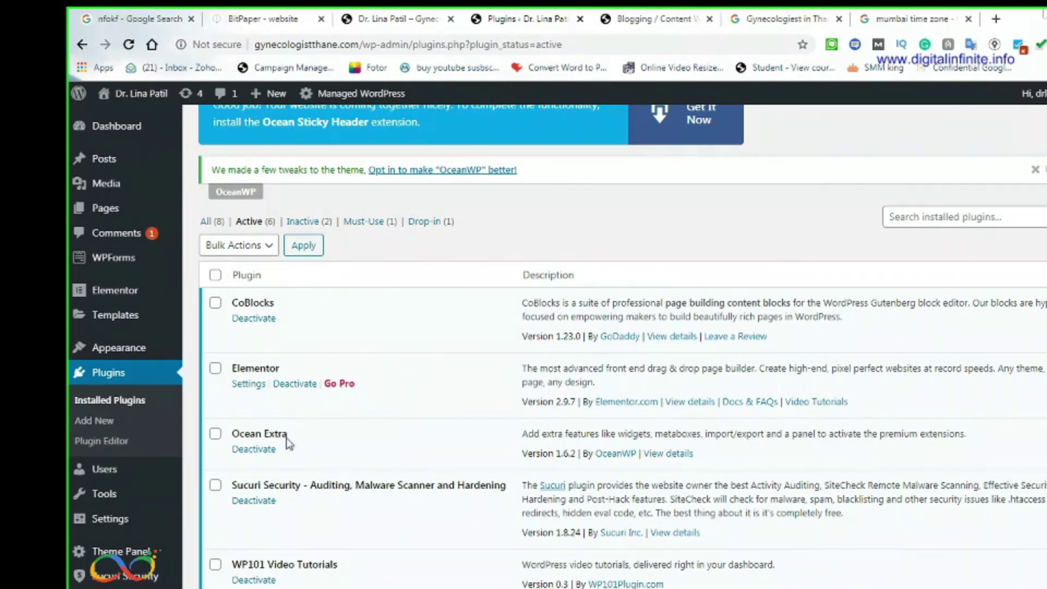
scroll(420, 480, "up", 3)
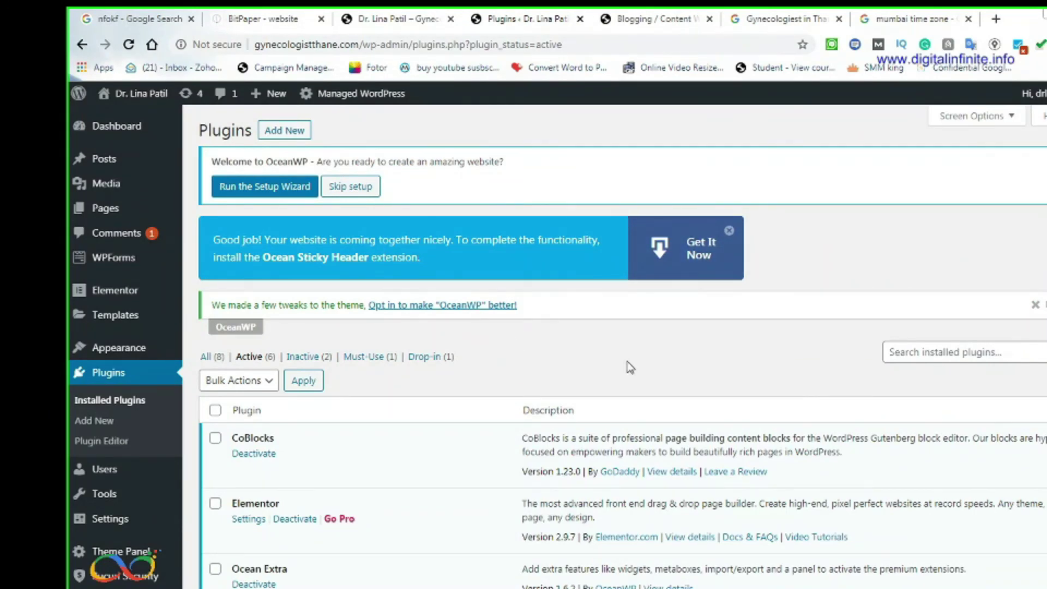
scroll(623, 416, "down", 4)
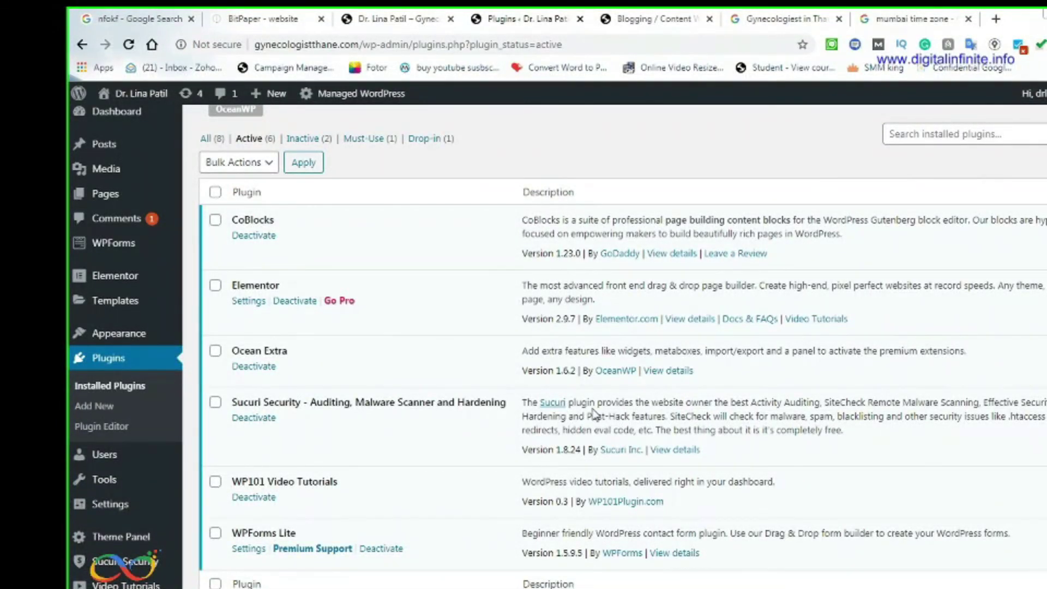
scroll(643, 171, "up", 3)
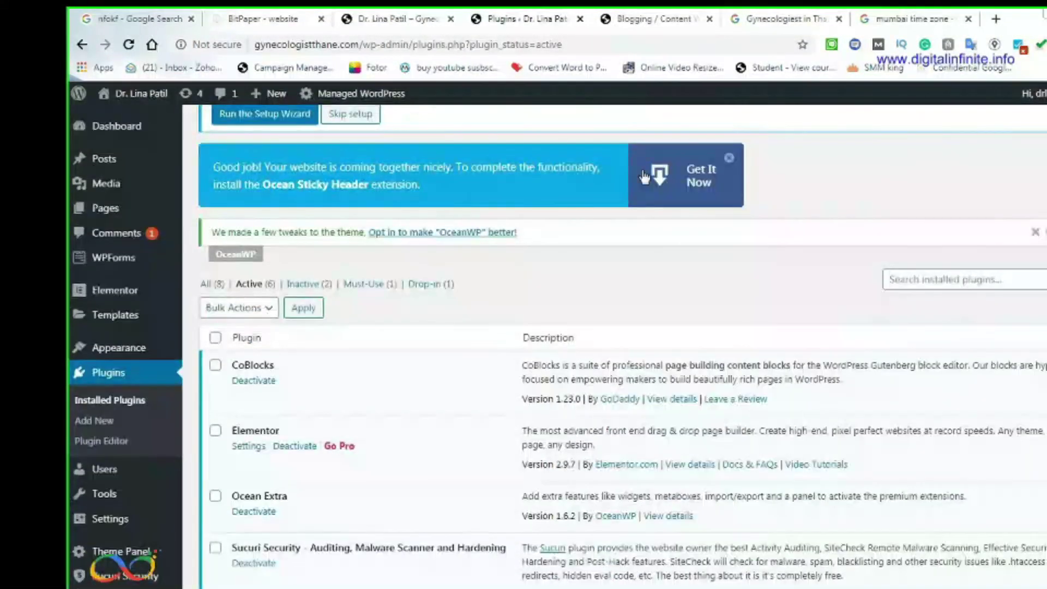